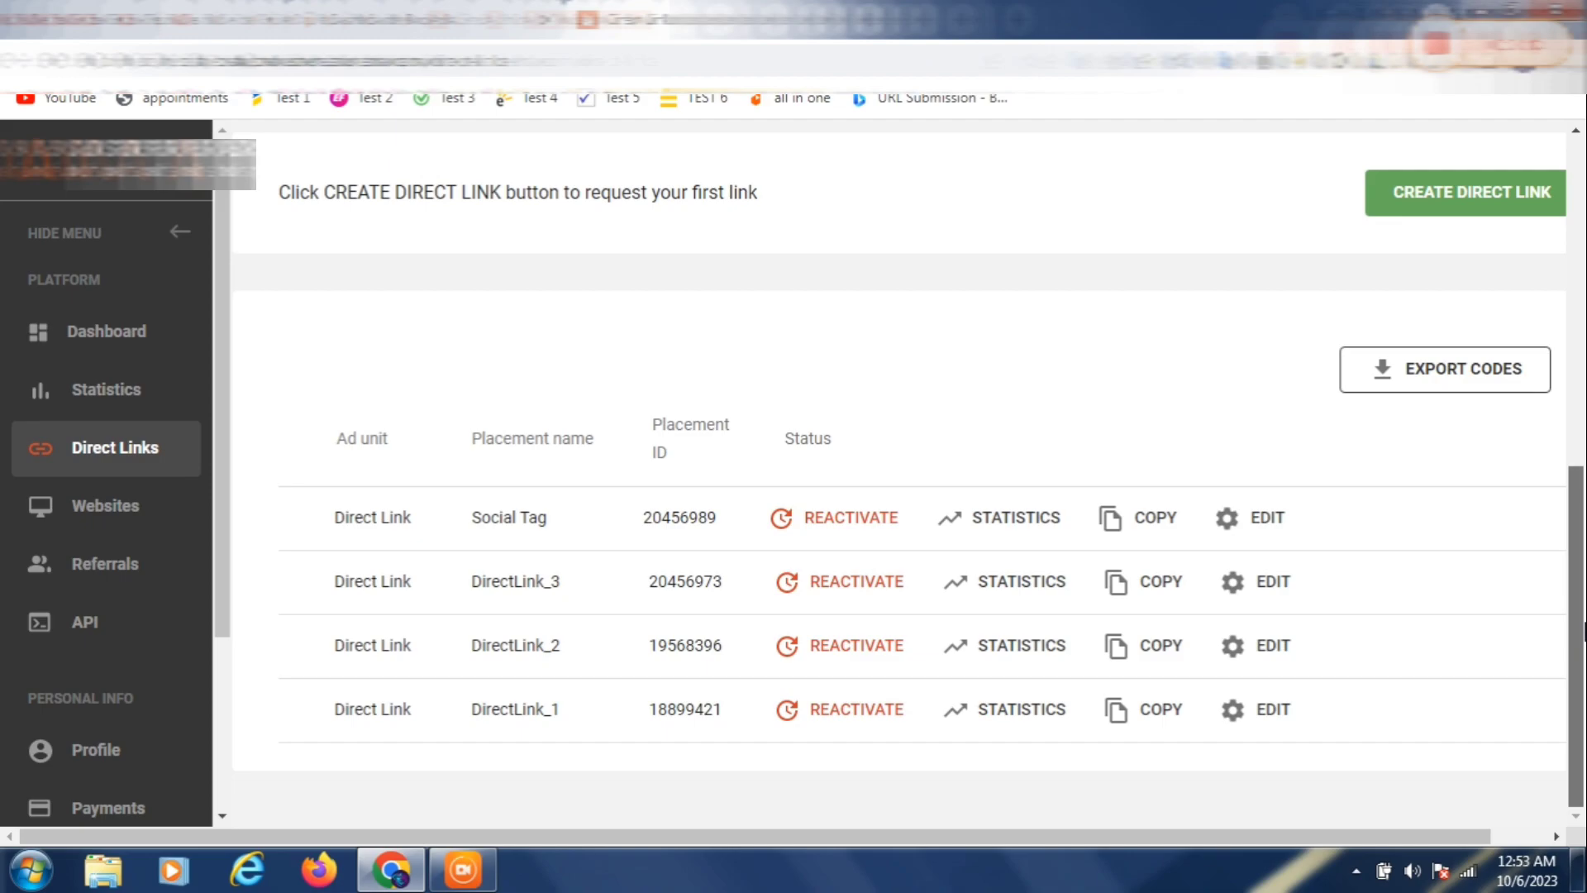
pyautogui.scroll(3, 1584, 632)
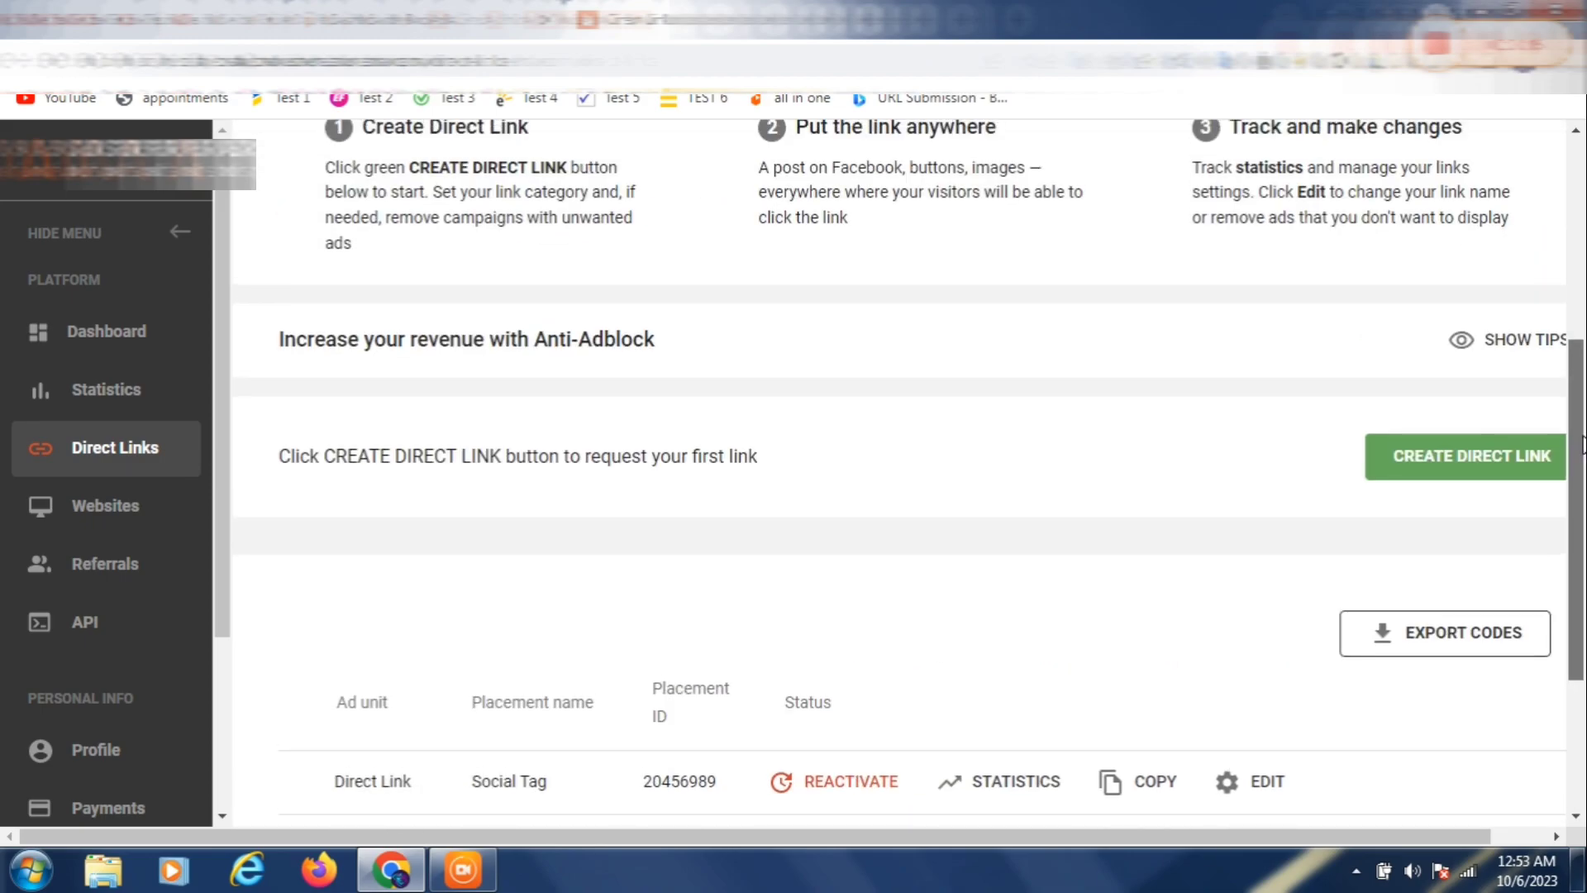
pyautogui.scroll(1, 1582, 444)
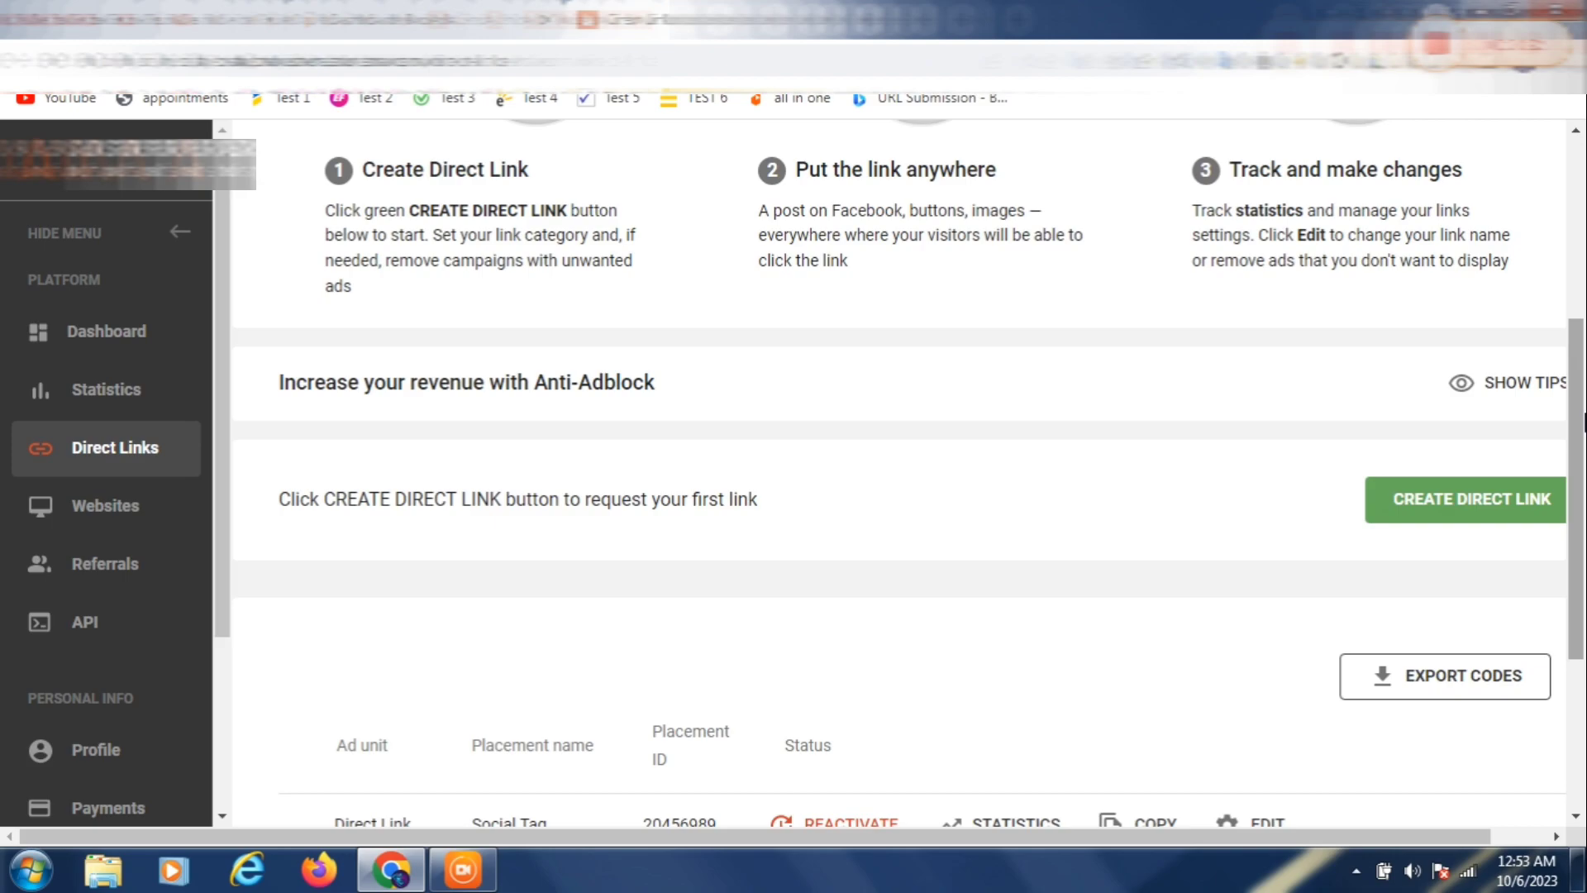
pyautogui.click(347, 15)
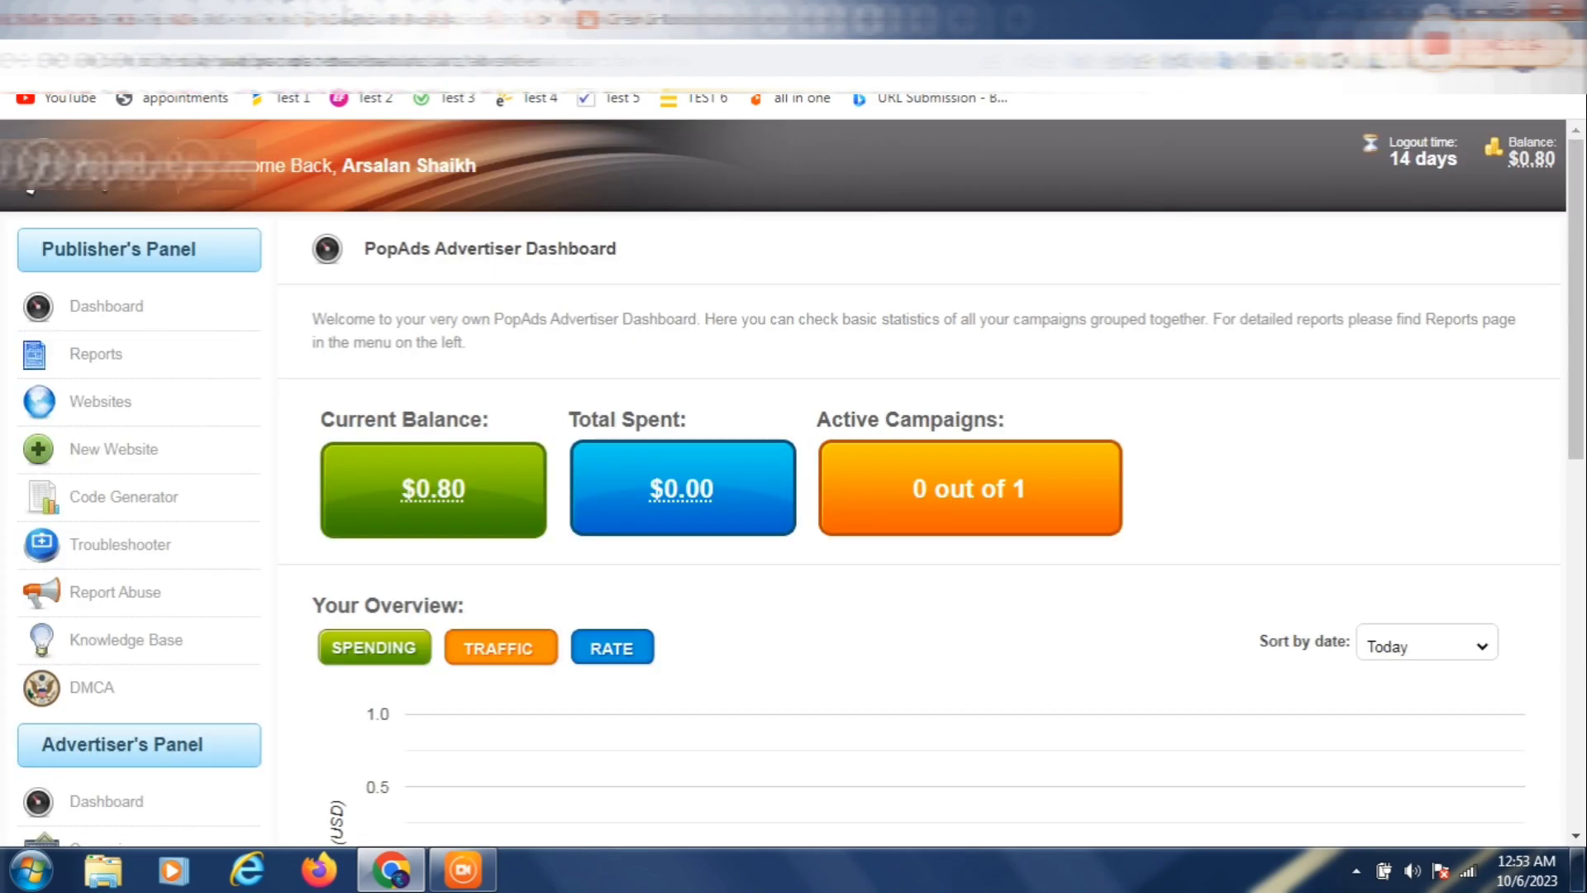
pyautogui.click(462, 16)
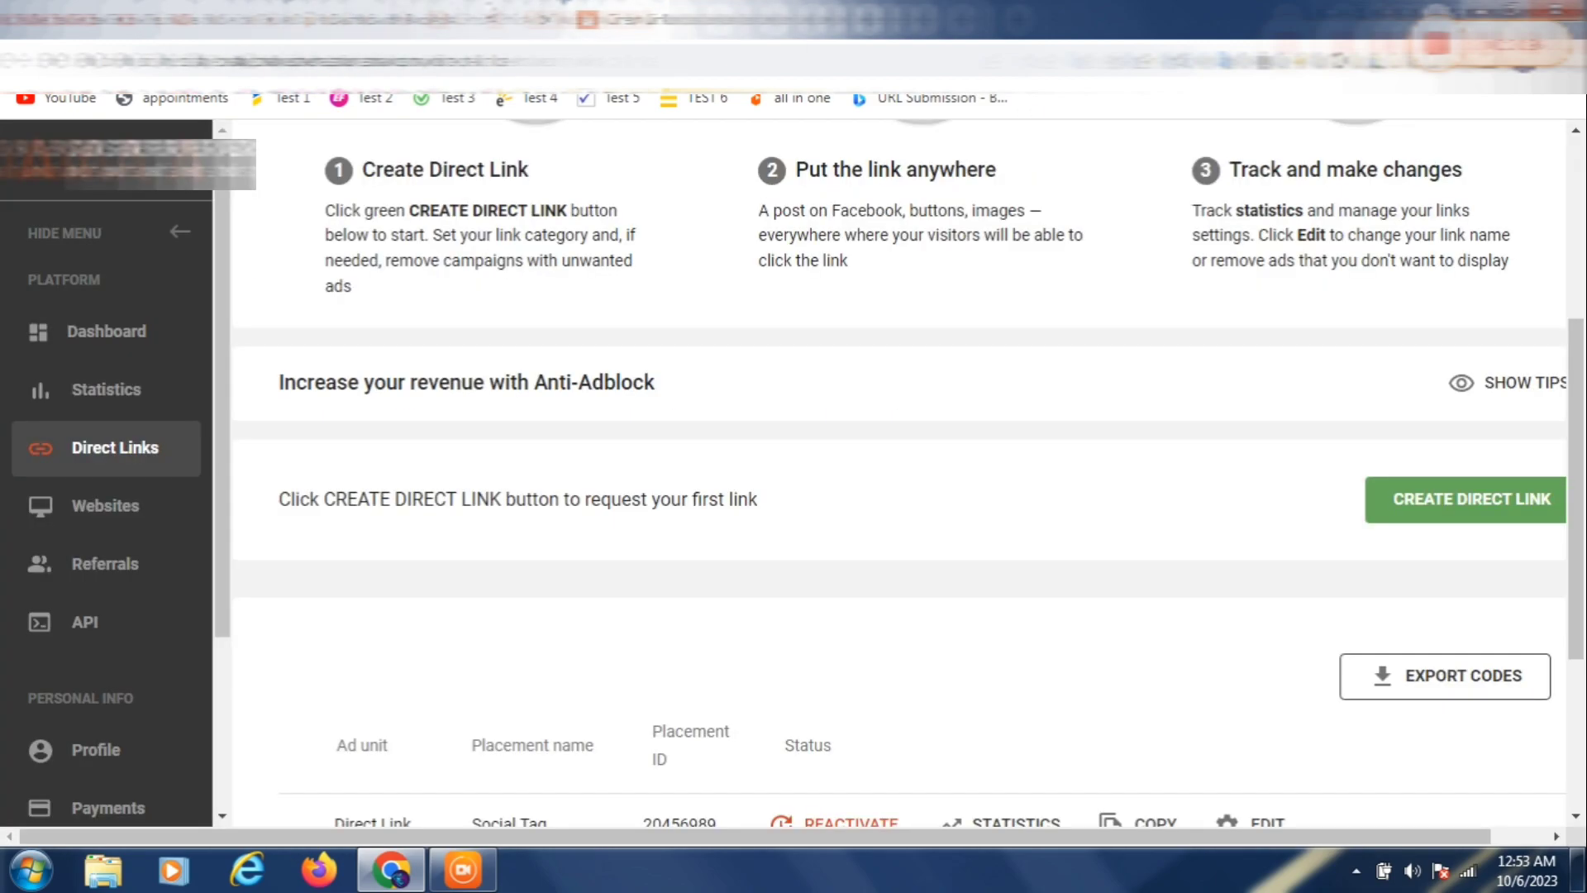
# Switch to YouTube and subscribe to the Technical EKS channel
pyautogui.click(203, 14)
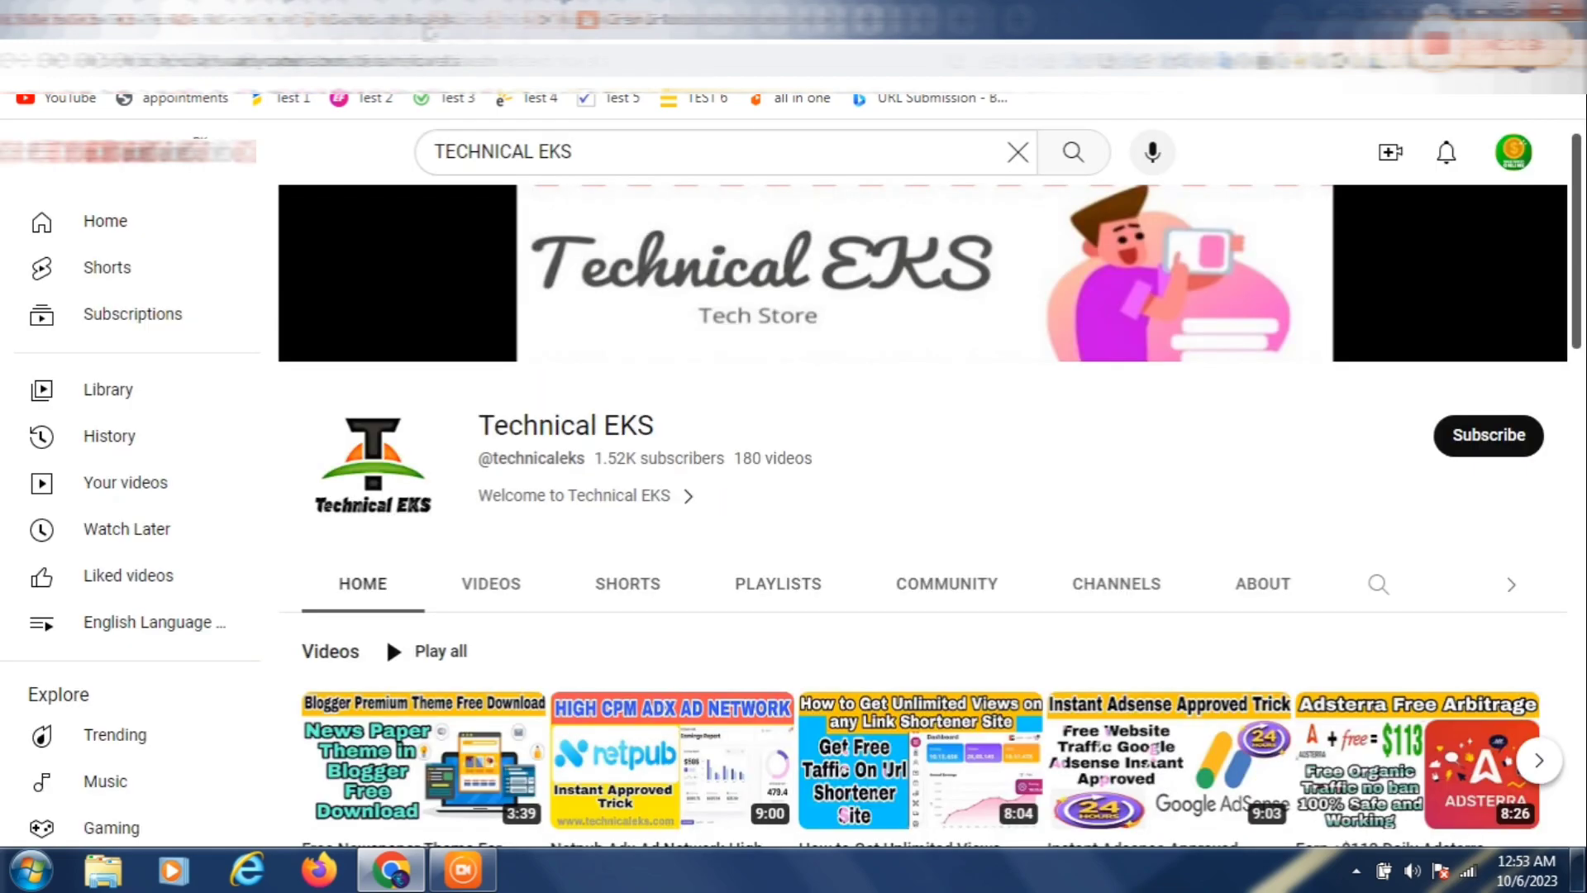
pyautogui.click(1471, 447)
pyautogui.click(1473, 449)
pyautogui.click(1450, 498)
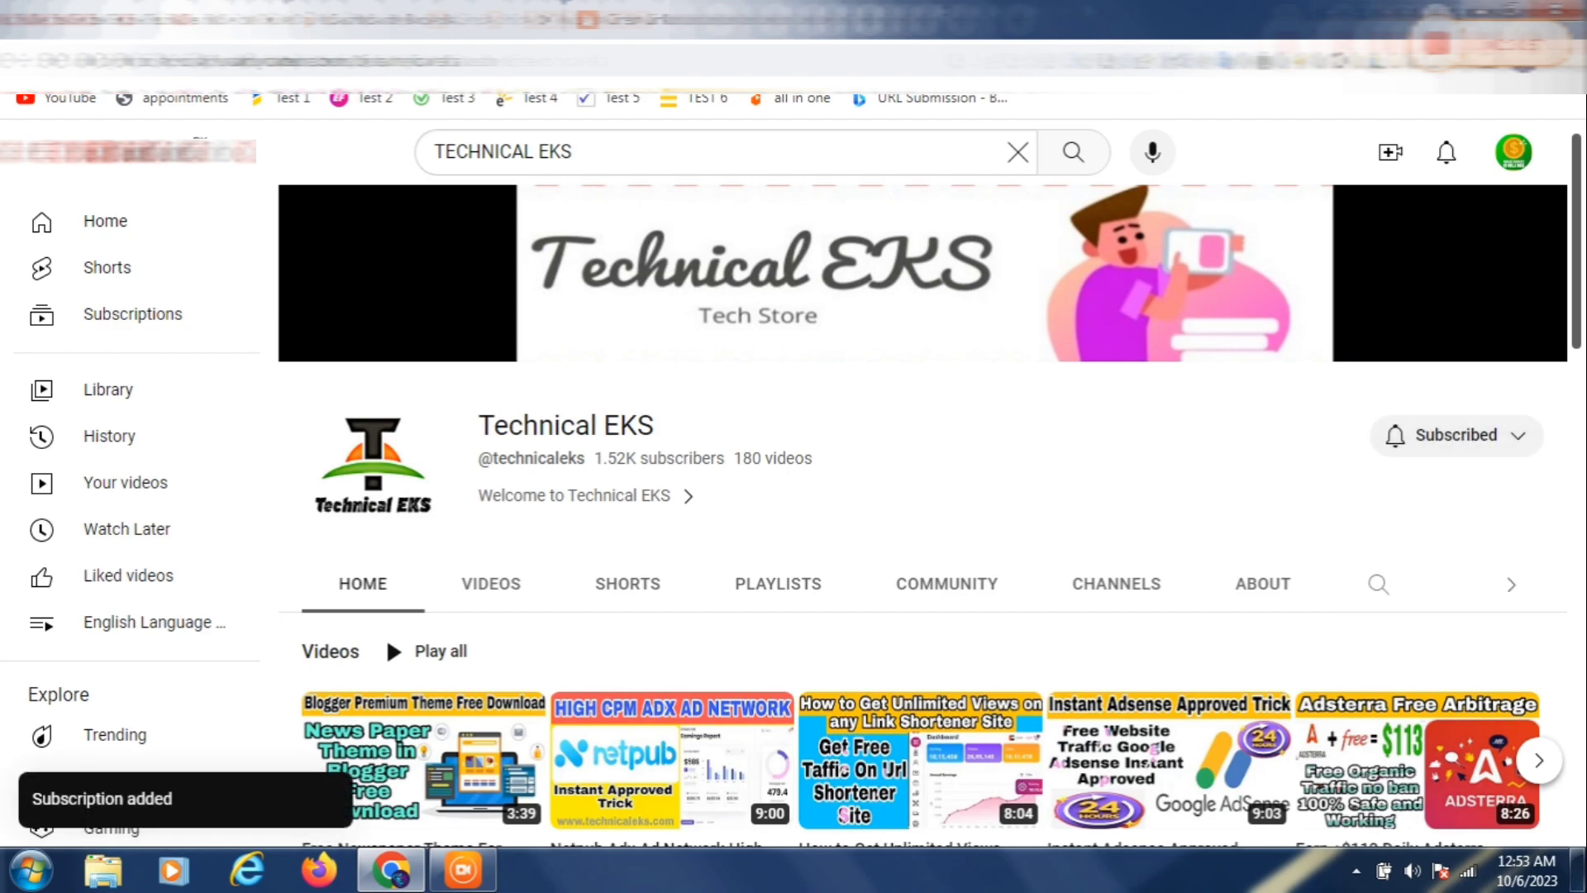
# Return to Adsterra's Direct Links page and look over its side menu and the PopAds advertiser dashboard
pyautogui.click(665, 17)
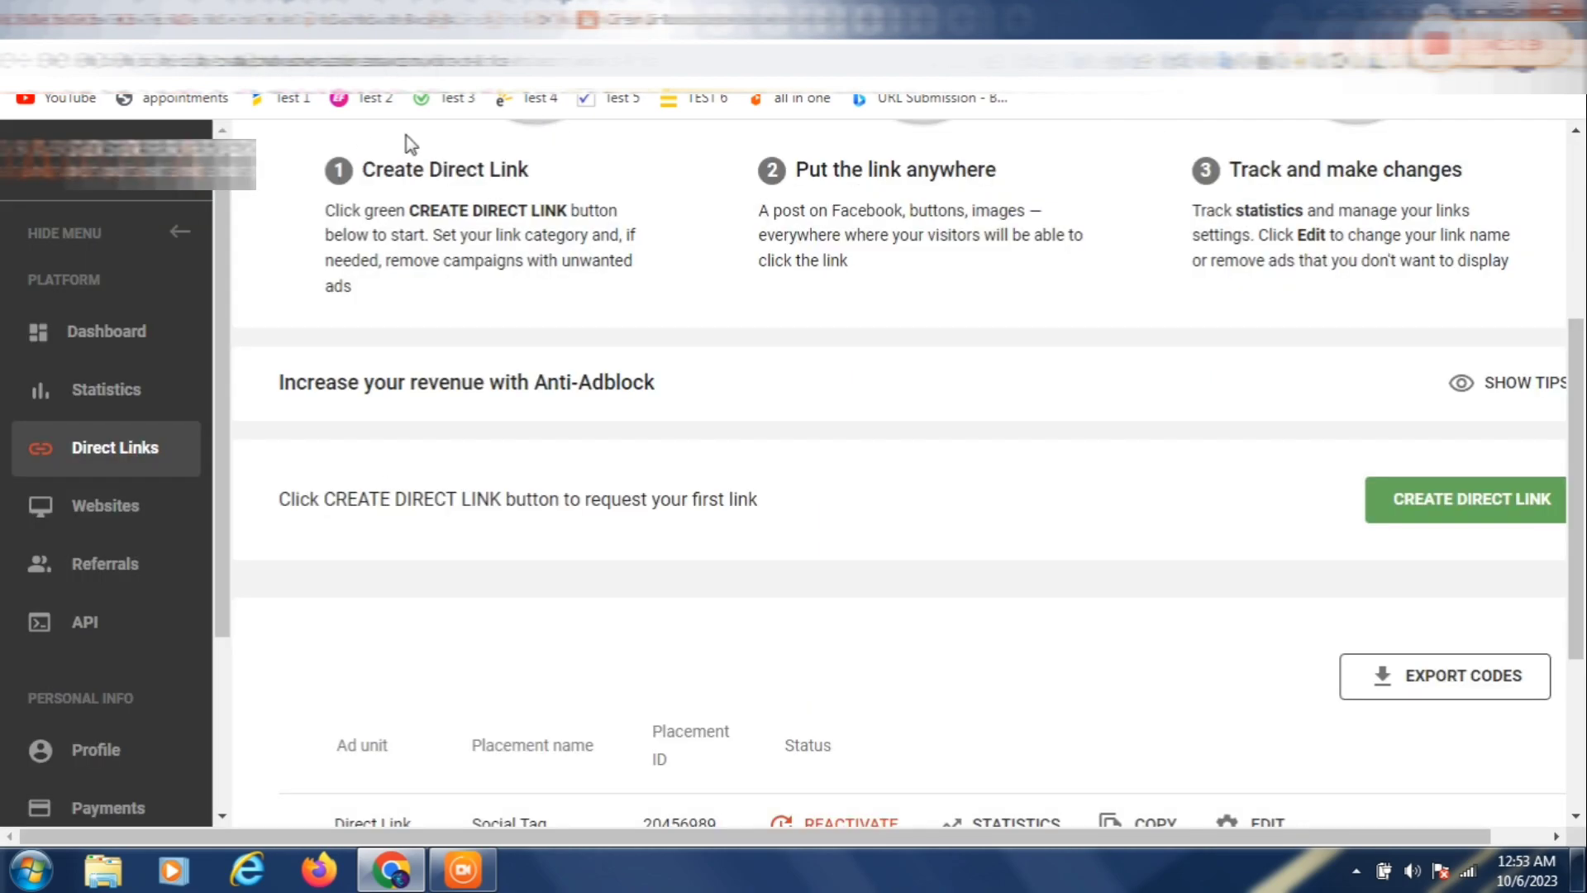
pyautogui.moveTo(221, 228); pyautogui.dragTo(239, 520)
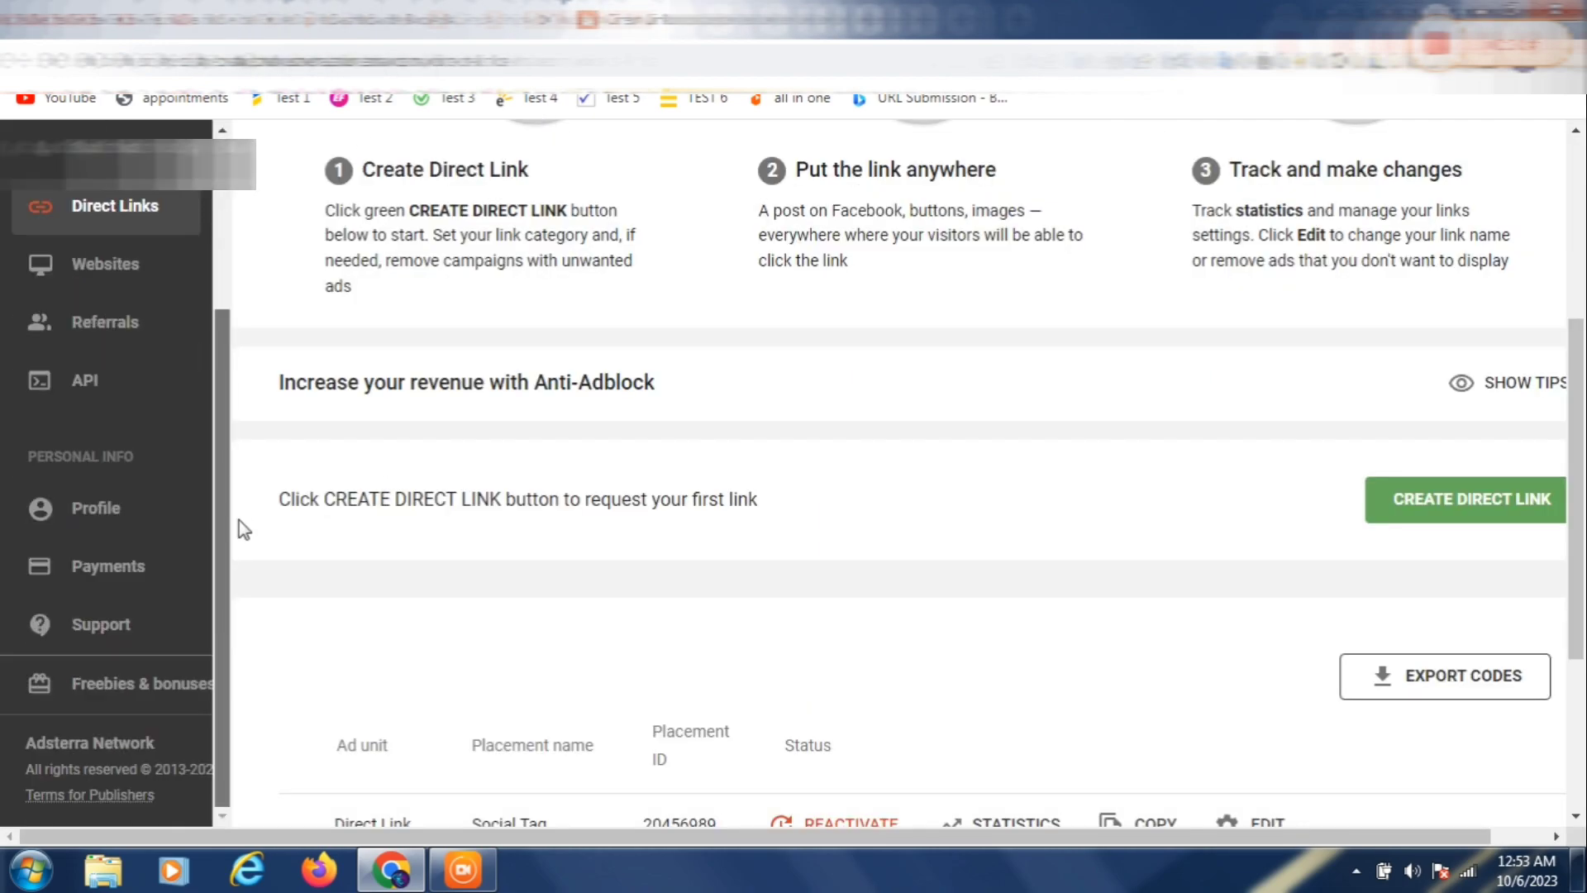
pyautogui.moveTo(275, 438); pyautogui.dragTo(314, 121)
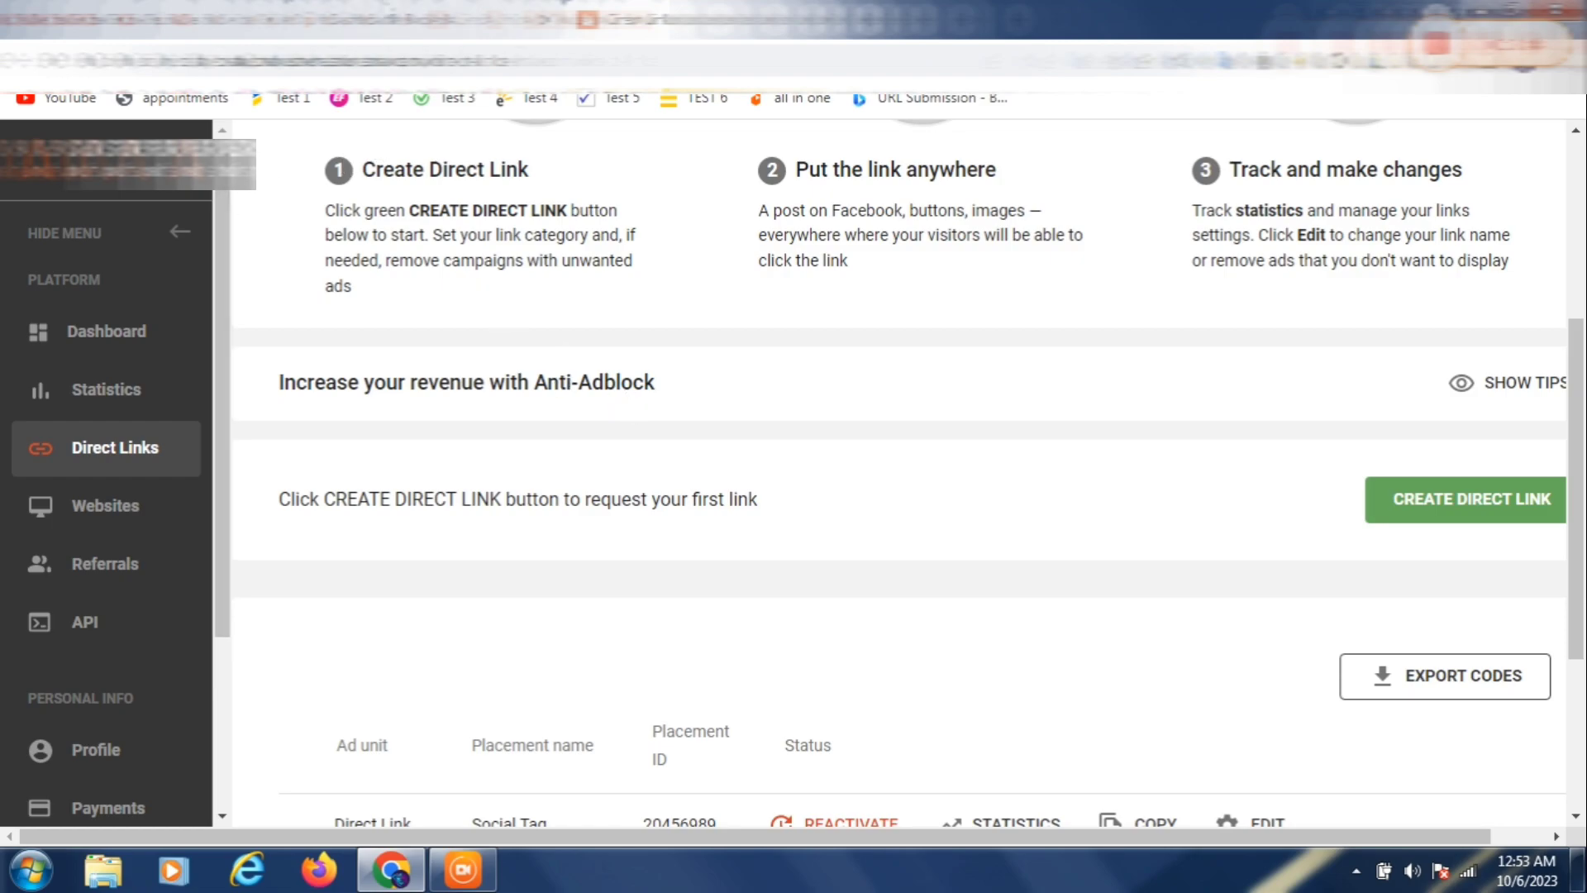
pyautogui.click(442, 23)
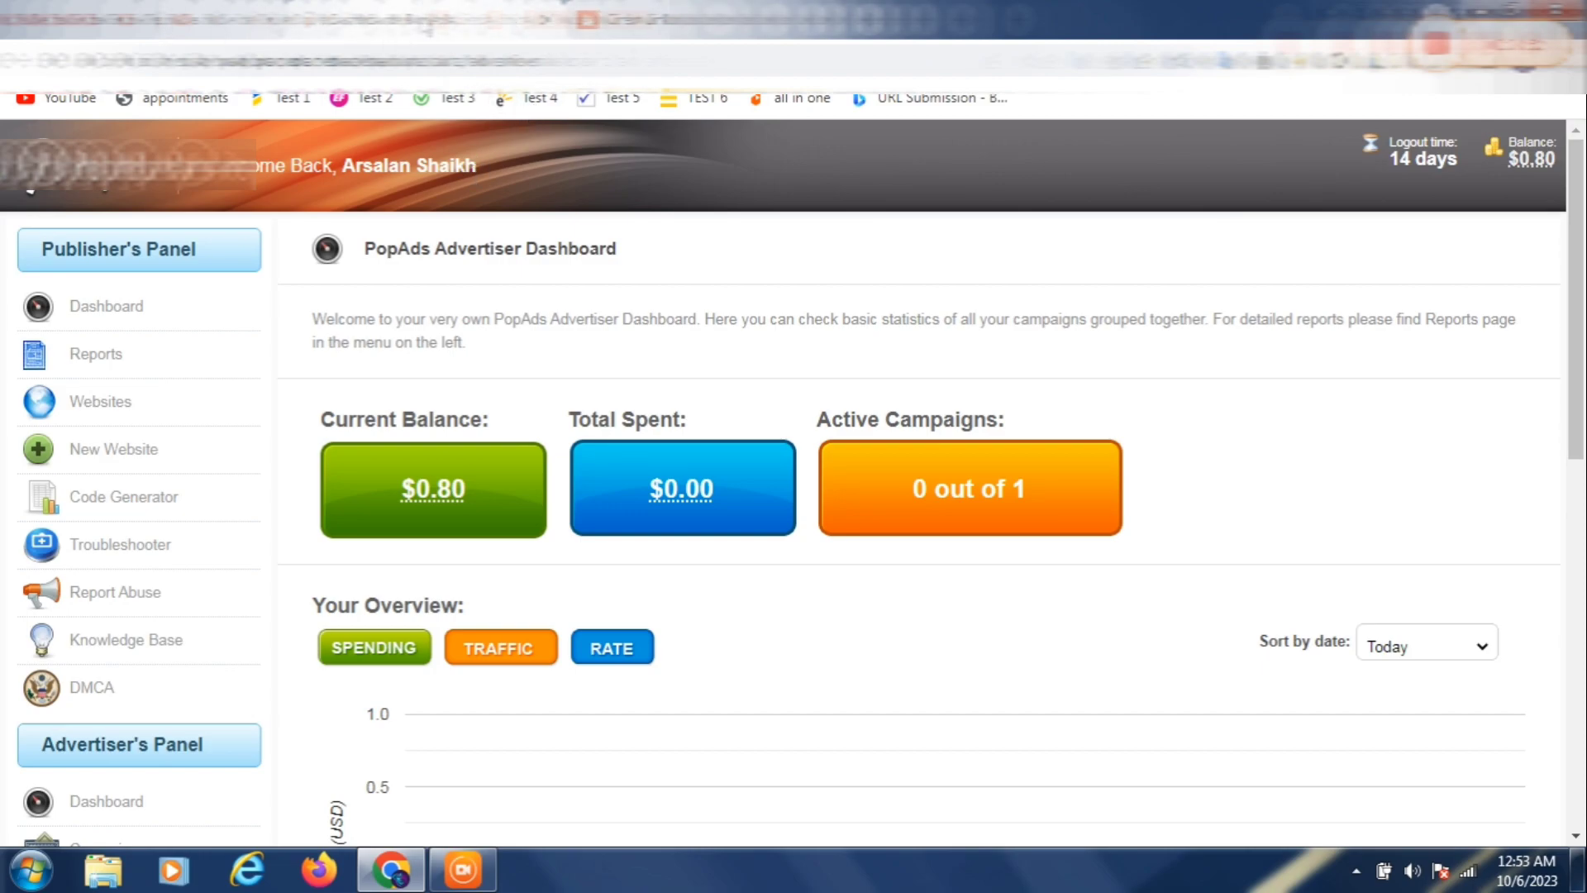
pyautogui.click(514, 25)
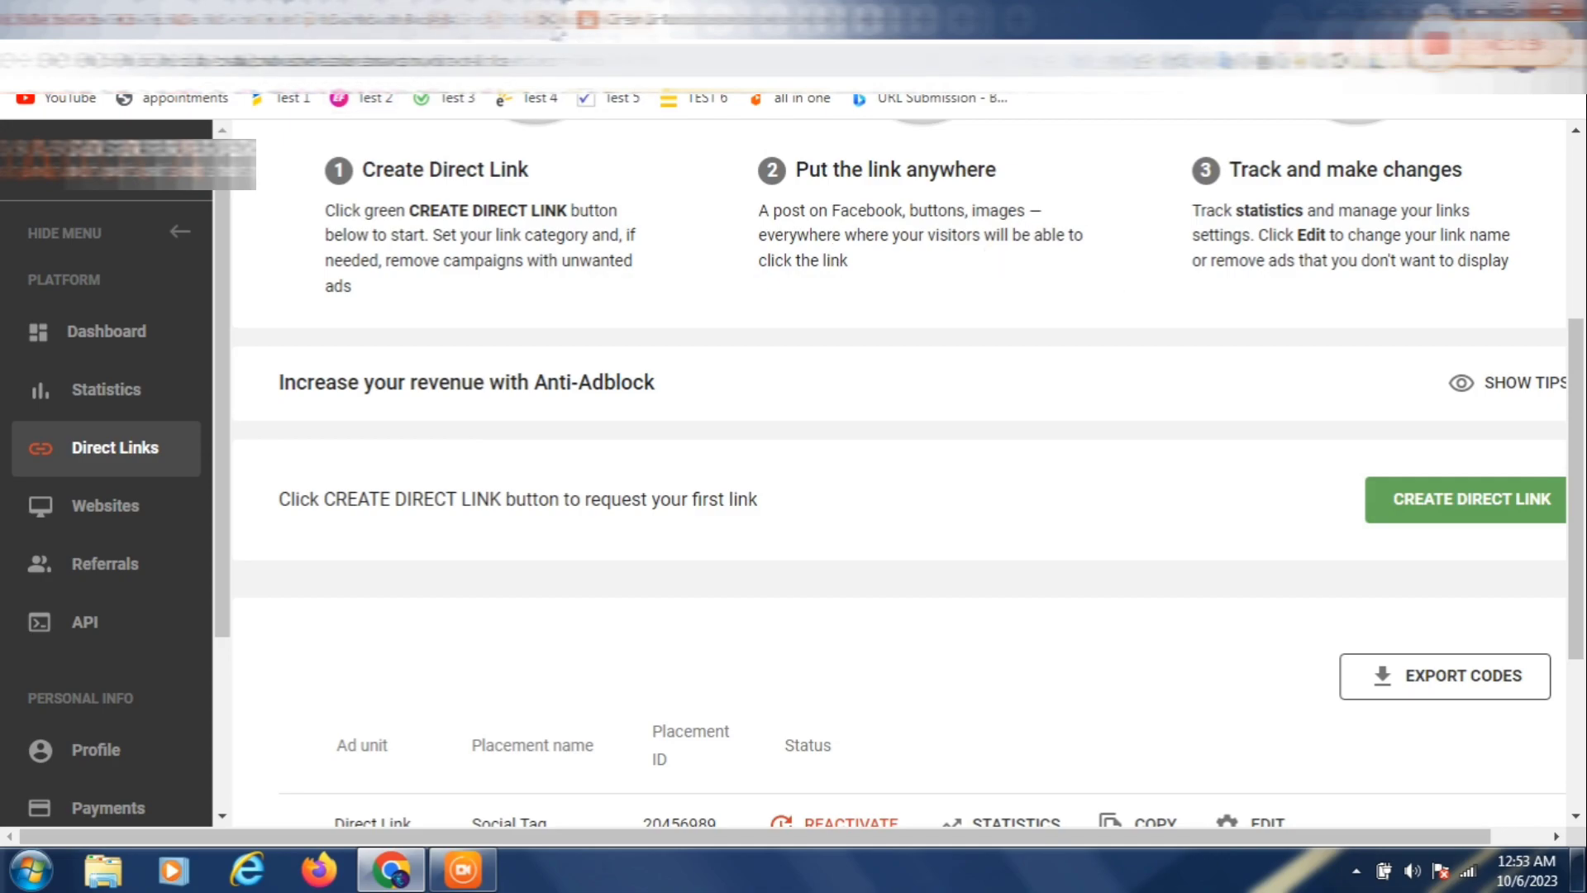
pyautogui.click(531, 19)
pyautogui.click(686, 18)
# Request a new Non-adult direct link that removes campaigns with Erotic ads and Alert ads
pyautogui.moveTo(1584, 449); pyautogui.dragTo(1584, 601)
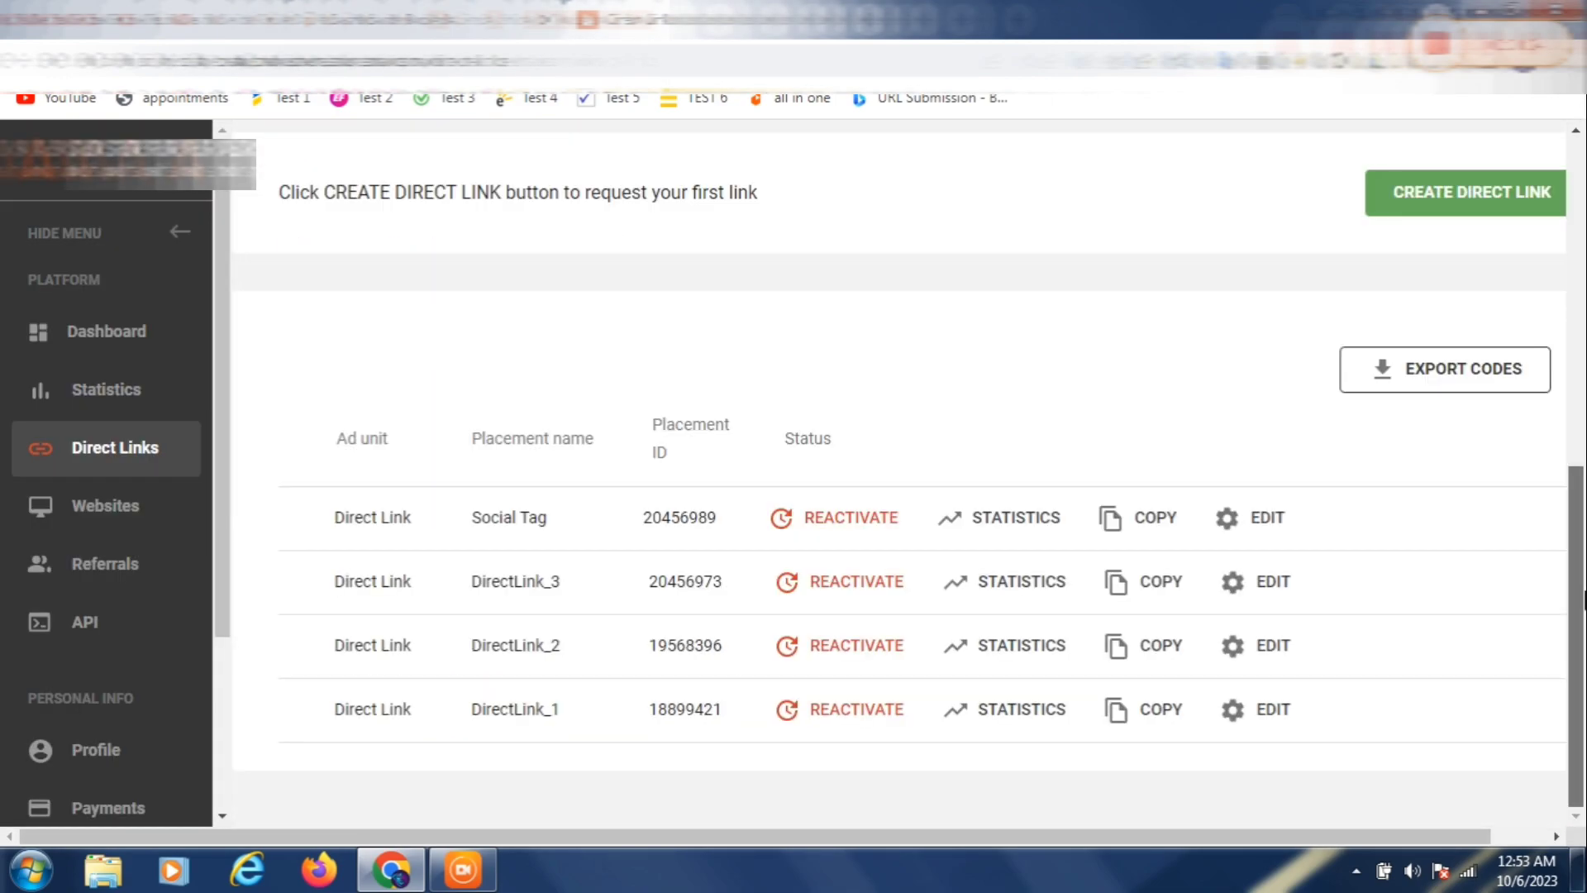
pyautogui.click(1410, 198)
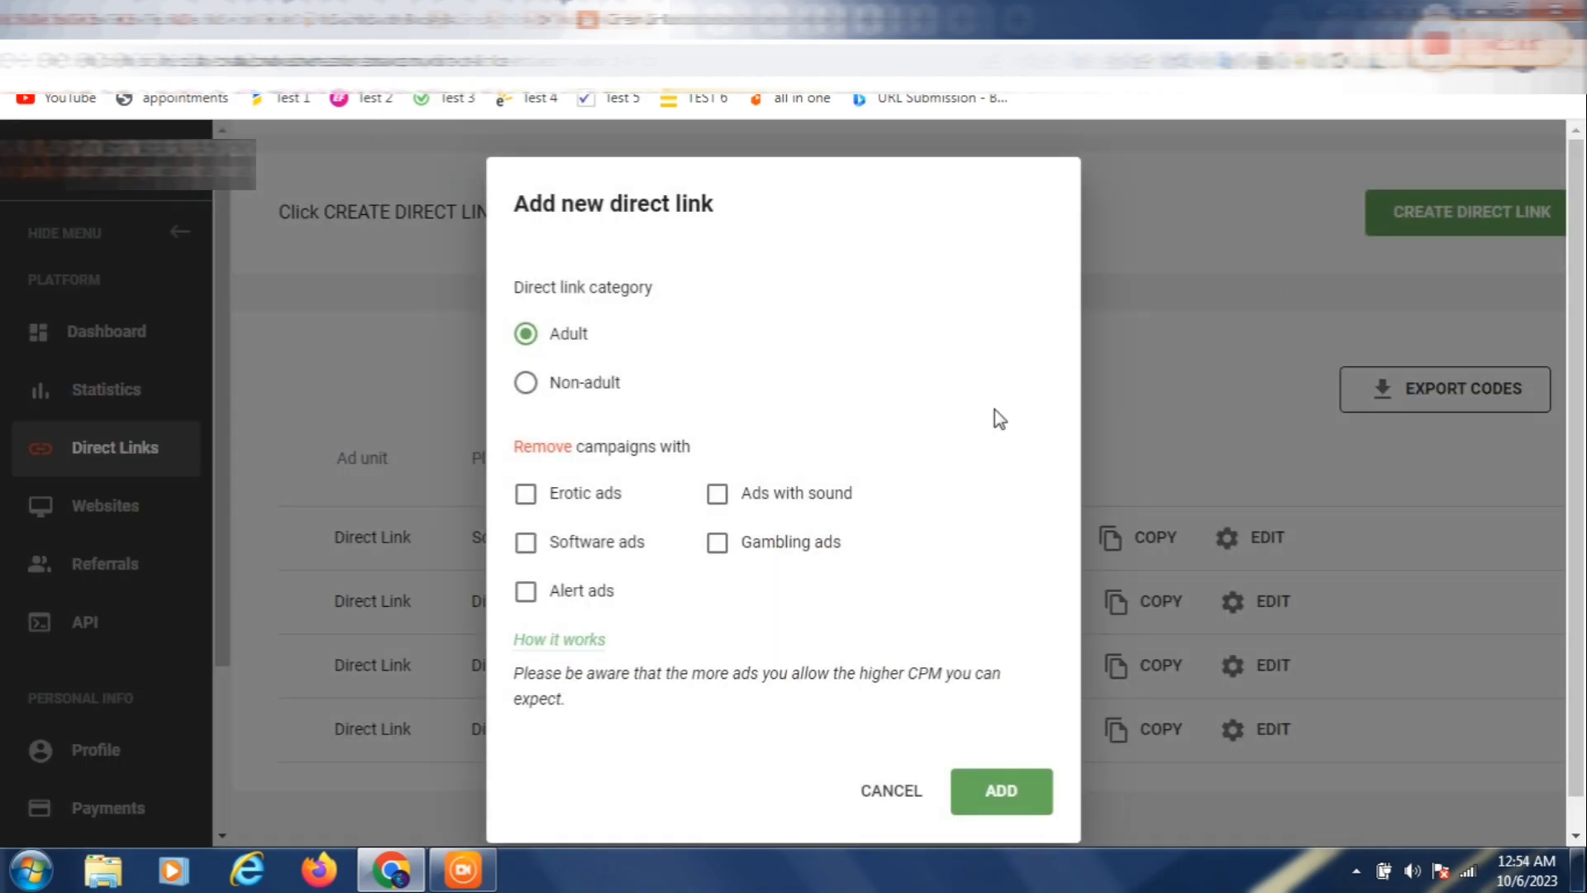
pyautogui.click(526, 381)
pyautogui.click(527, 594)
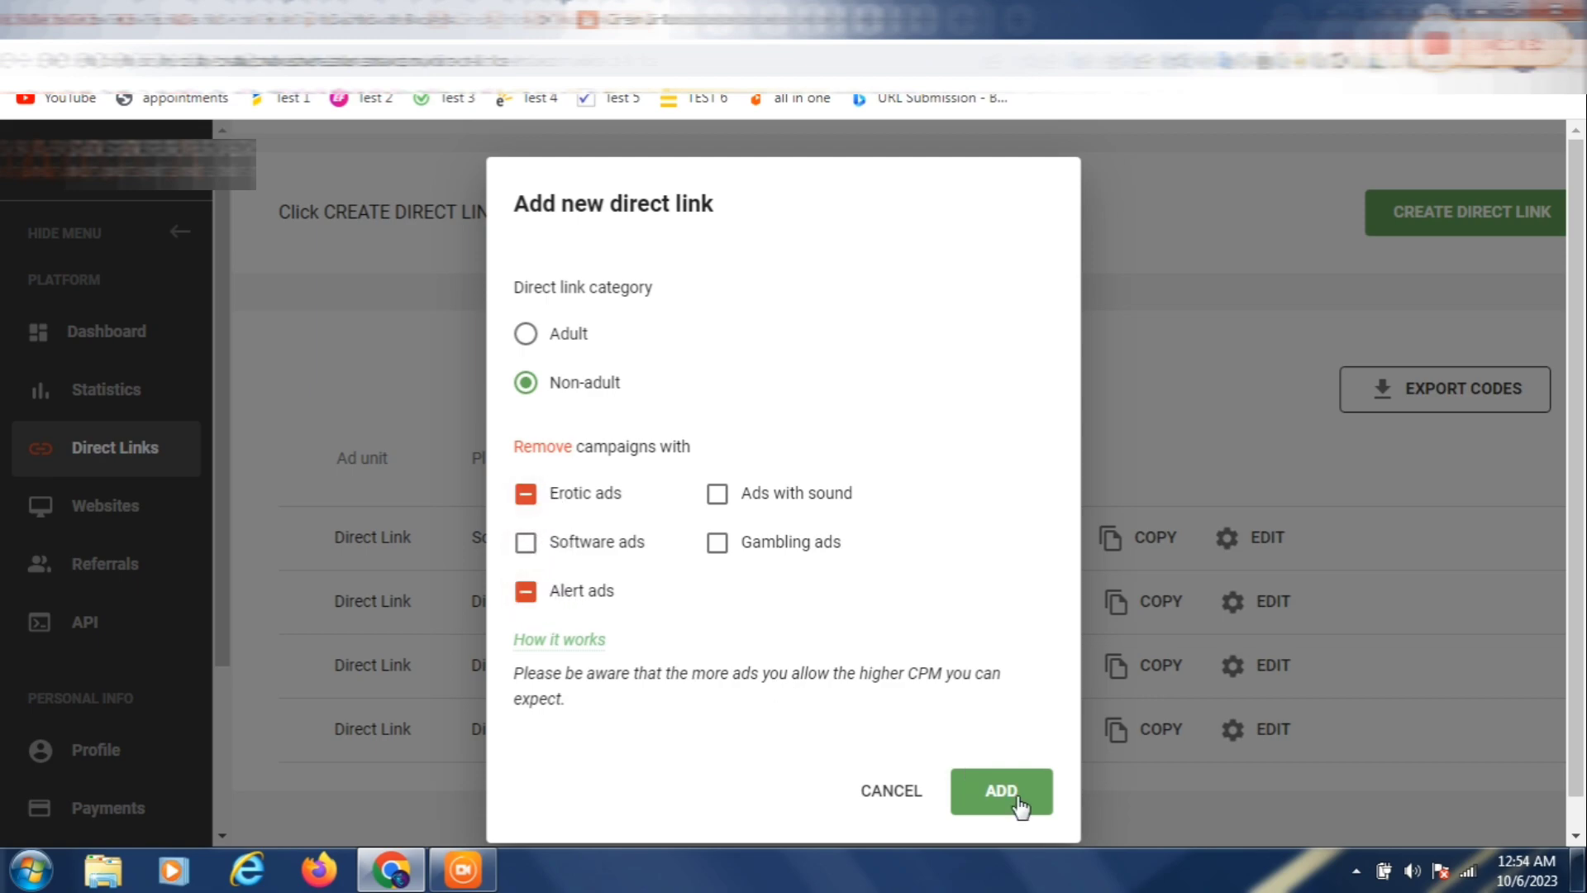
pyautogui.click(998, 793)
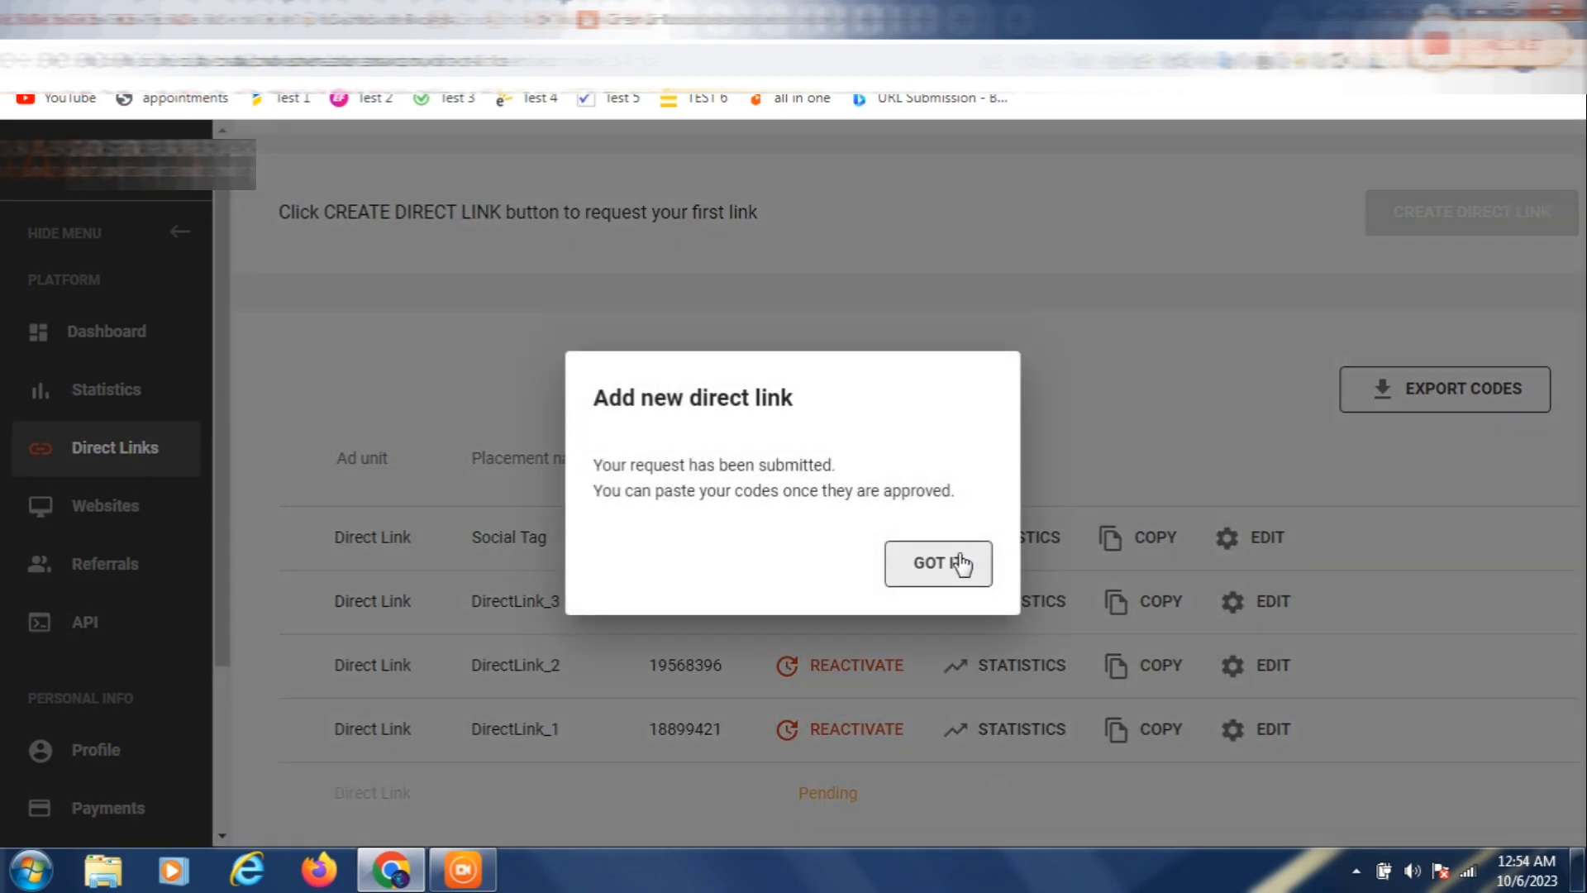
pyautogui.click(959, 563)
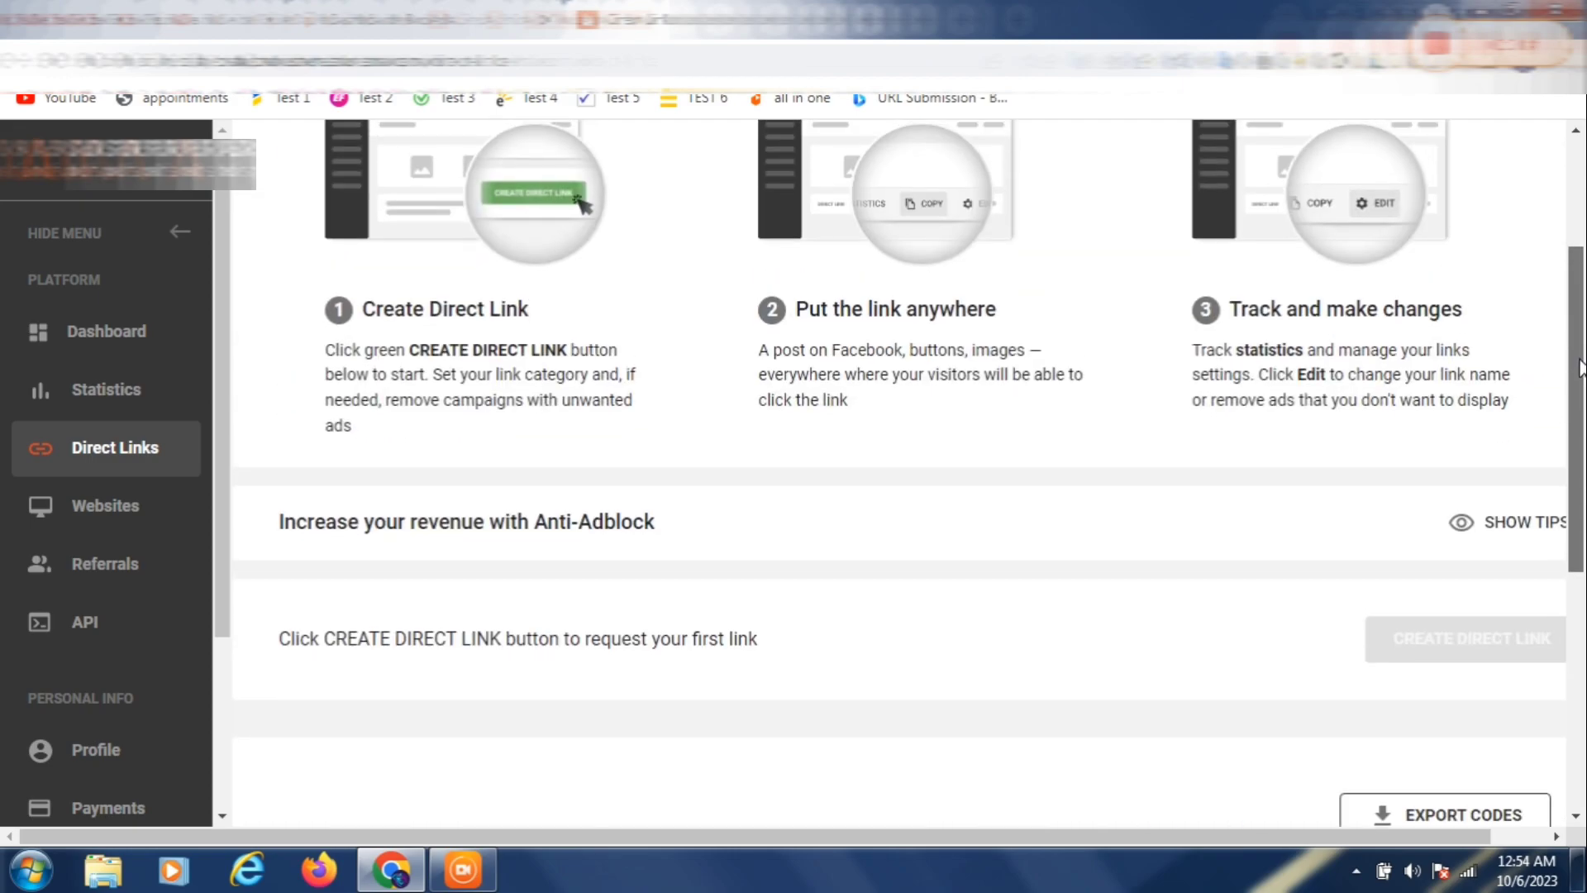
# Reload the Direct Links page and check the status of the newly requested link
pyautogui.moveTo(1583, 568); pyautogui.dragTo(1584, 649)
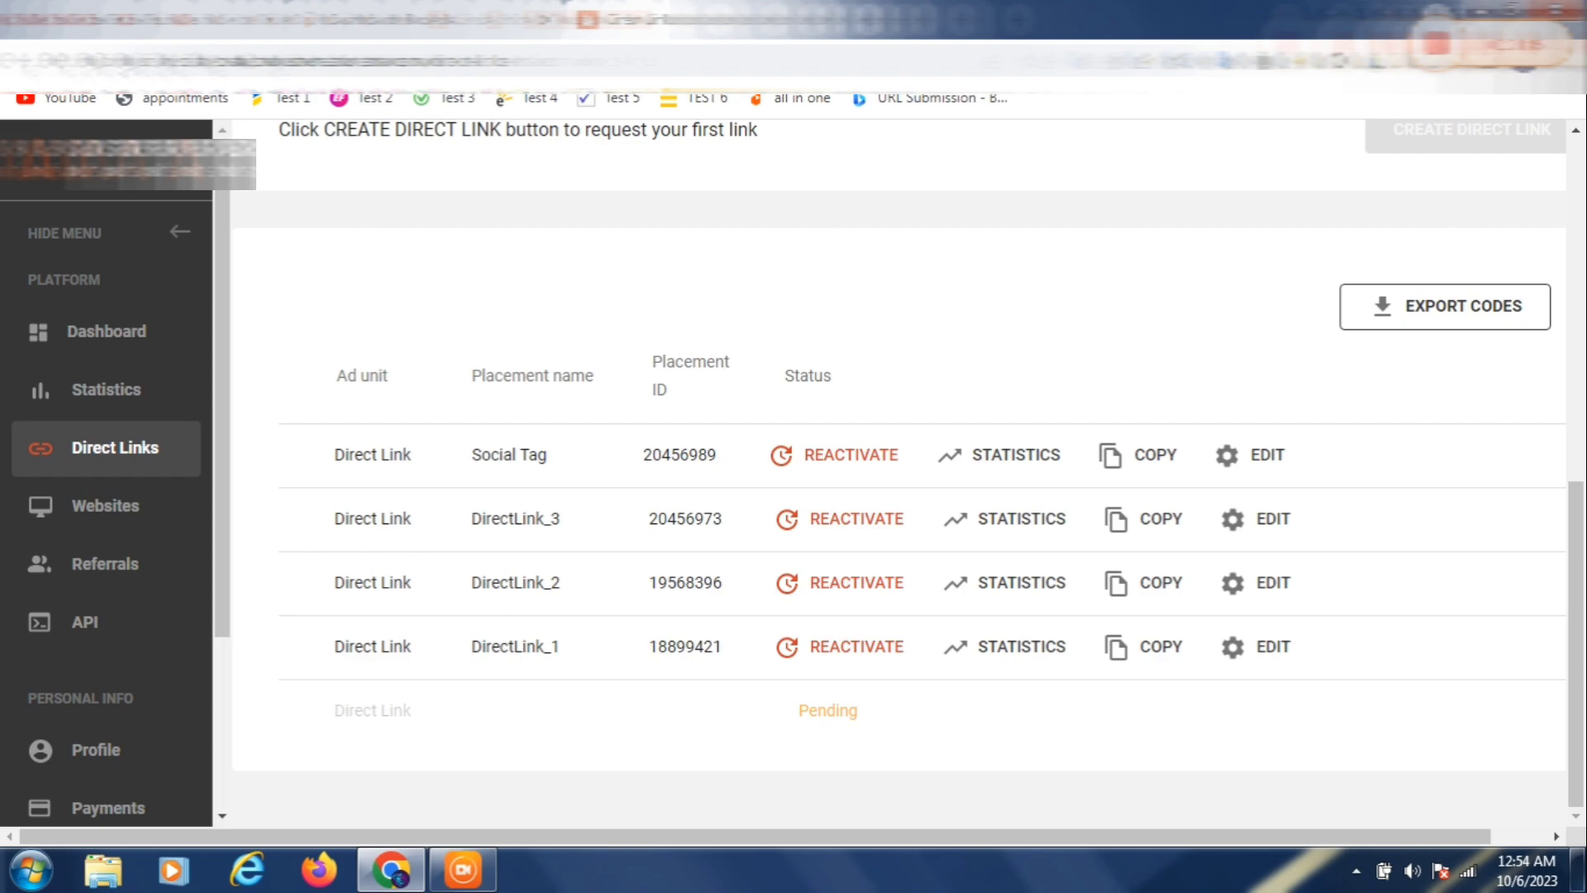
pyautogui.click(98, 61)
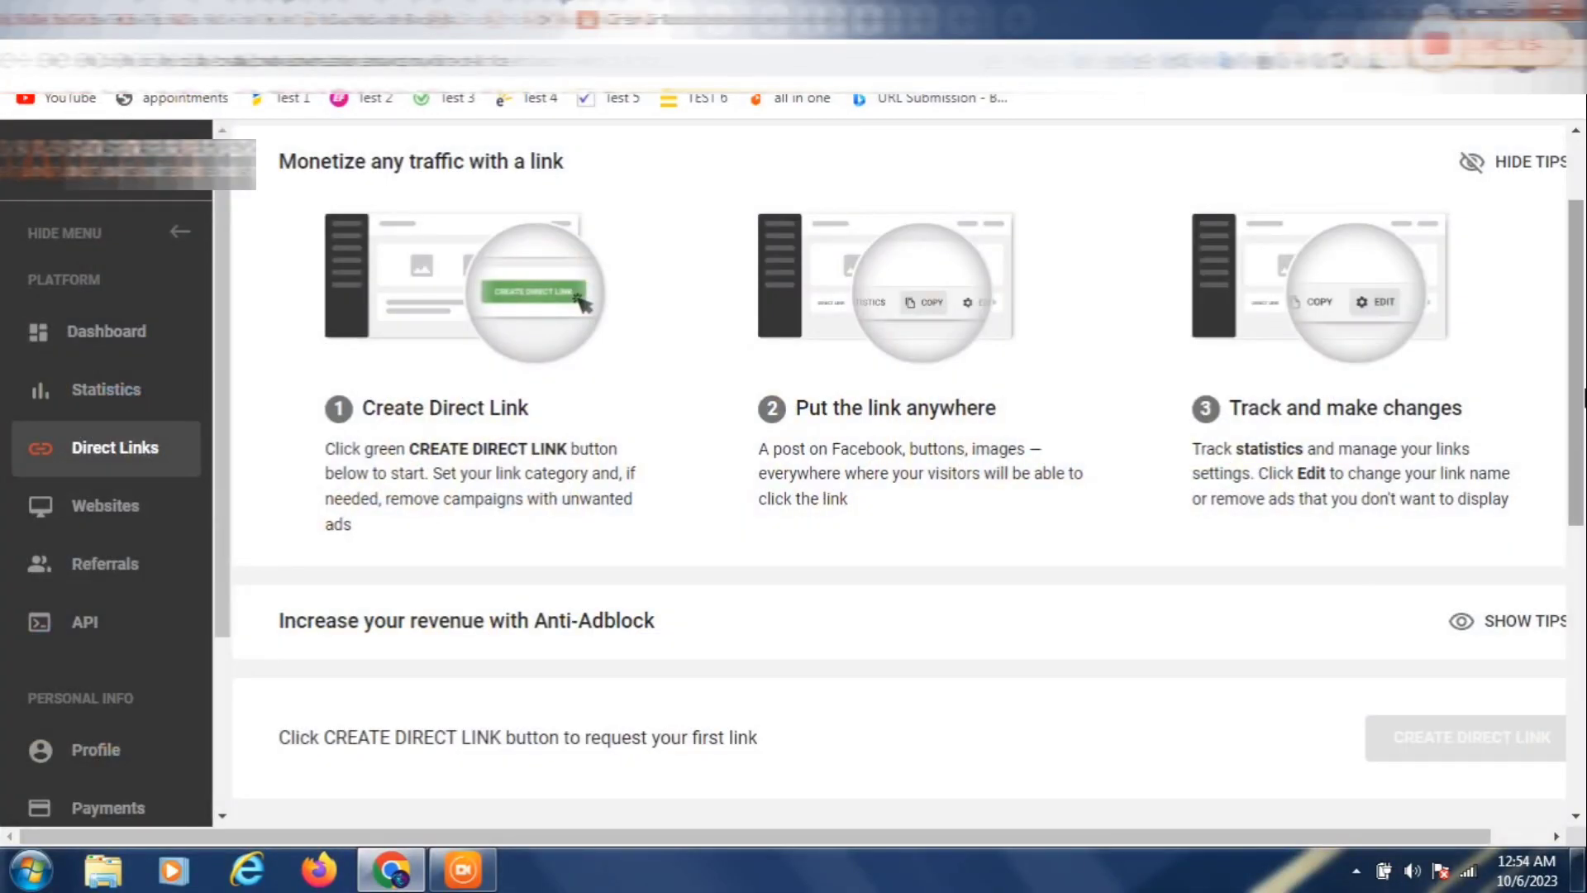
pyautogui.scroll(-7, 909, 462)
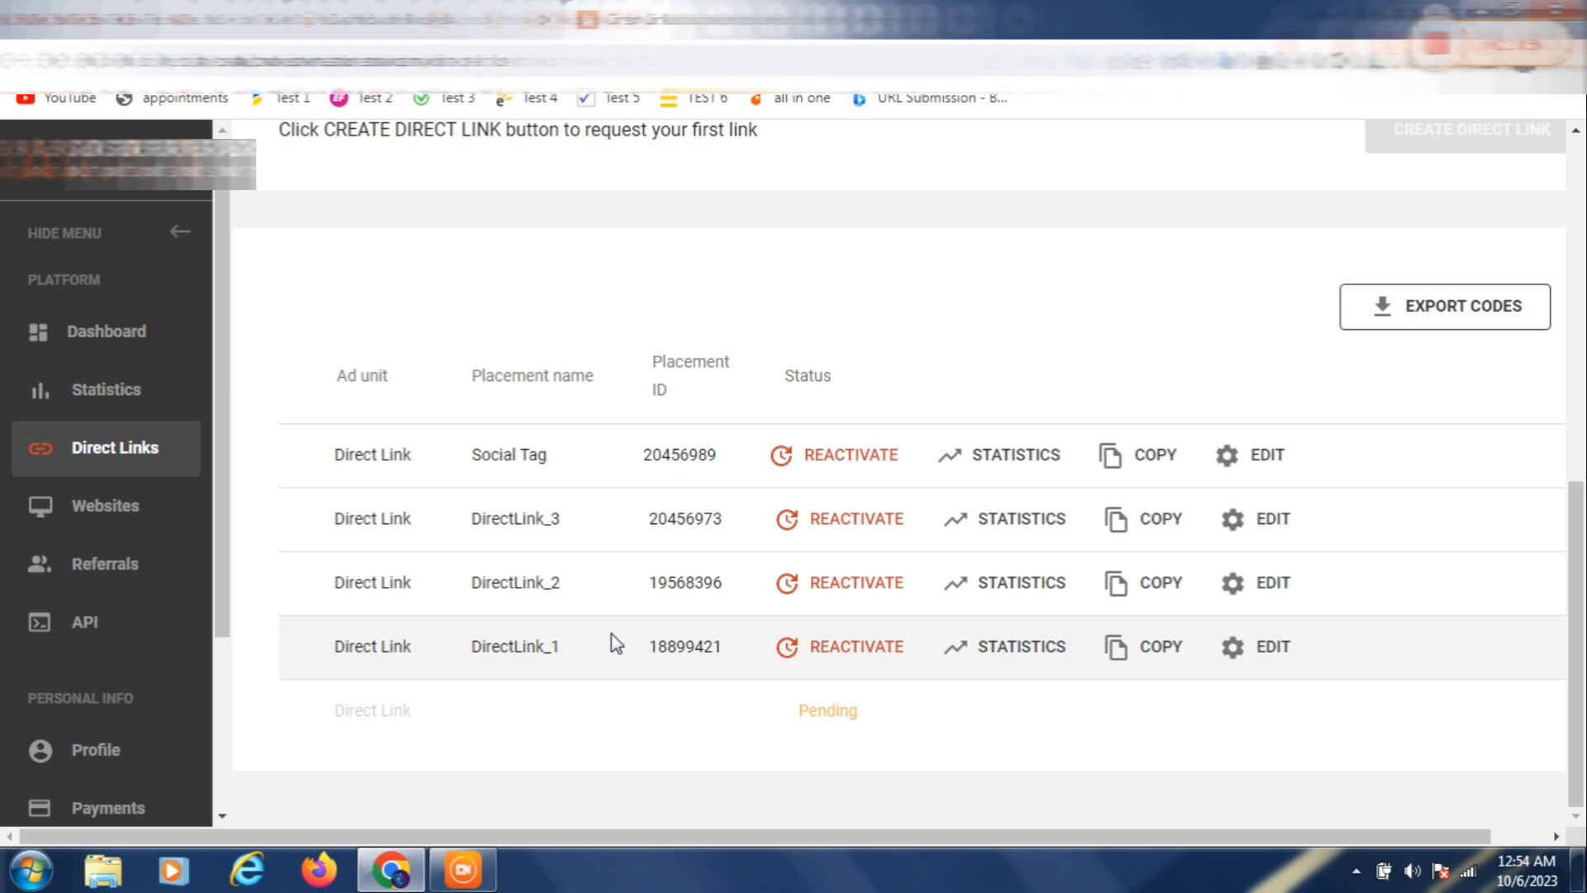
# Switch to PopAds, open the deposit form from the account balance and choose Cryptocurrencies as the payment method
pyautogui.click(481, 13)
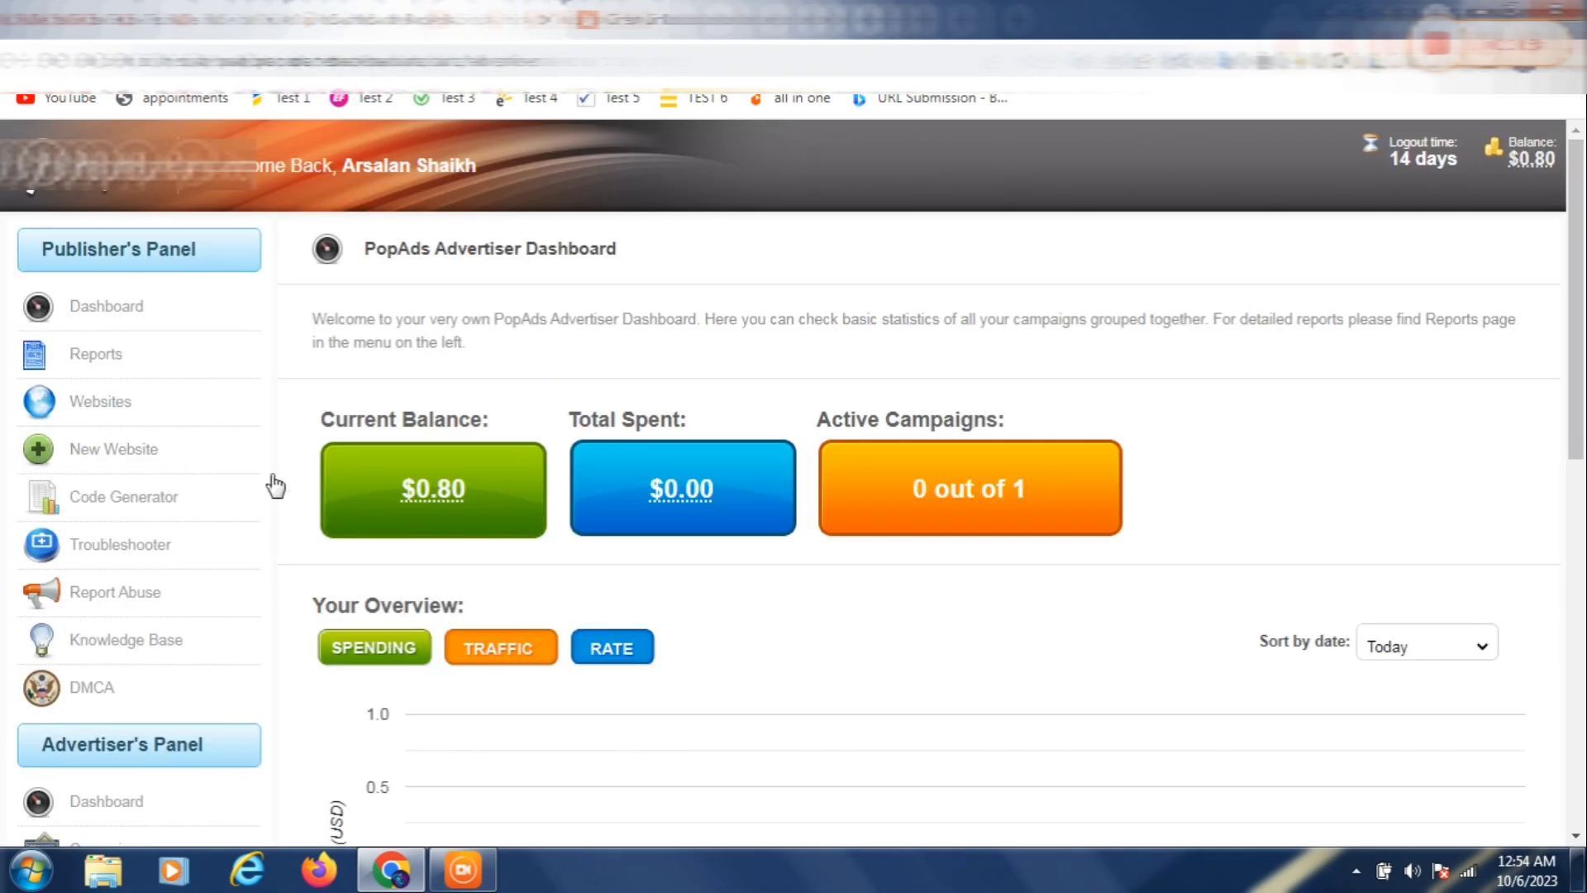
pyautogui.click(1515, 156)
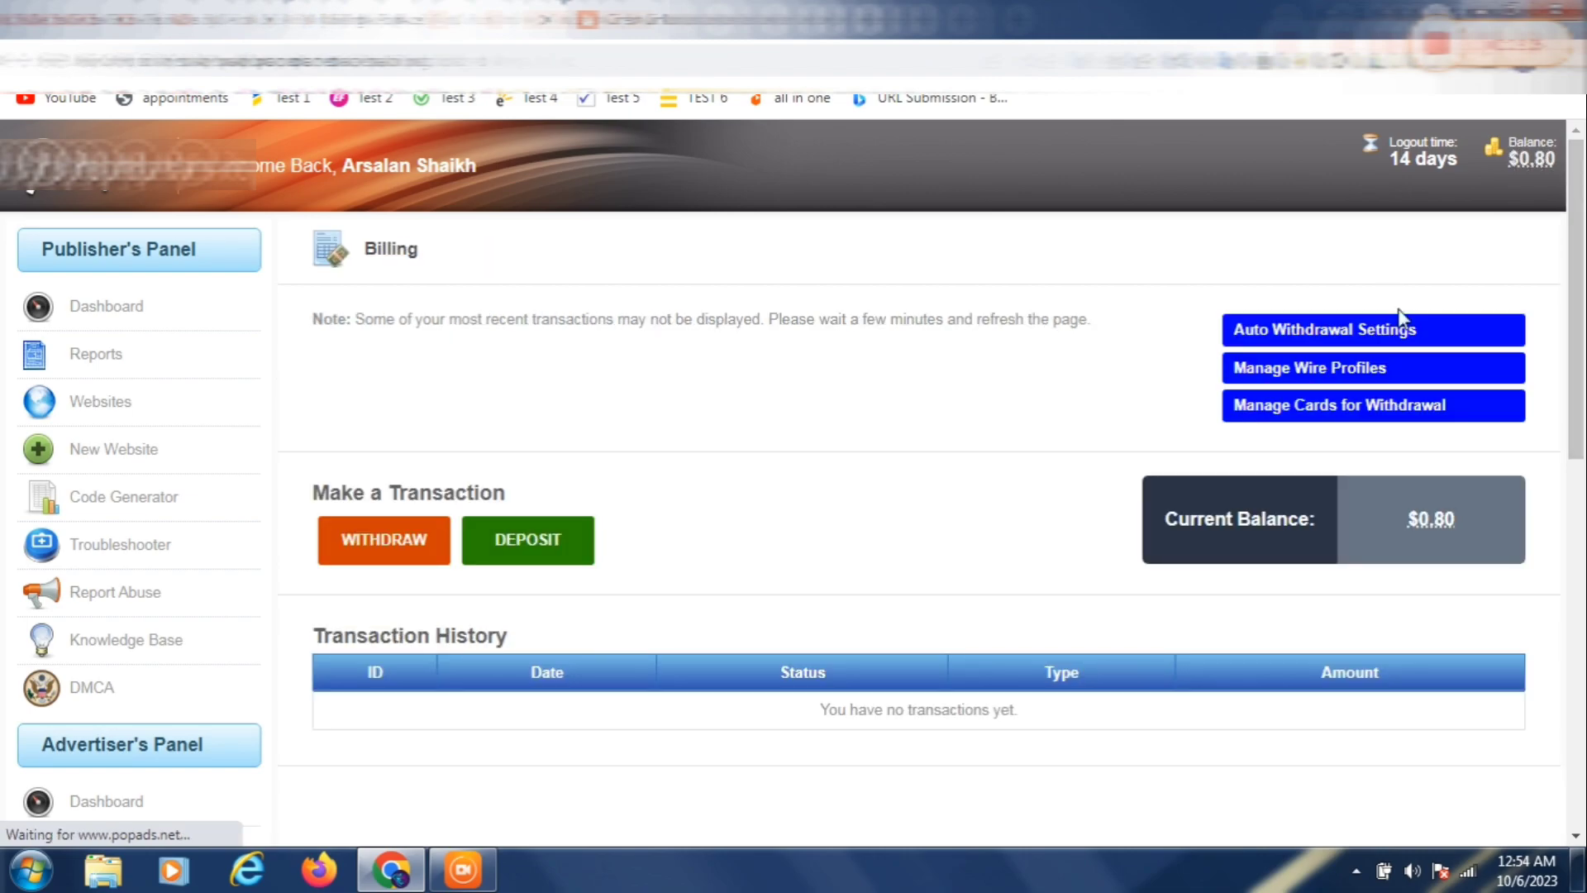
pyautogui.click(519, 544)
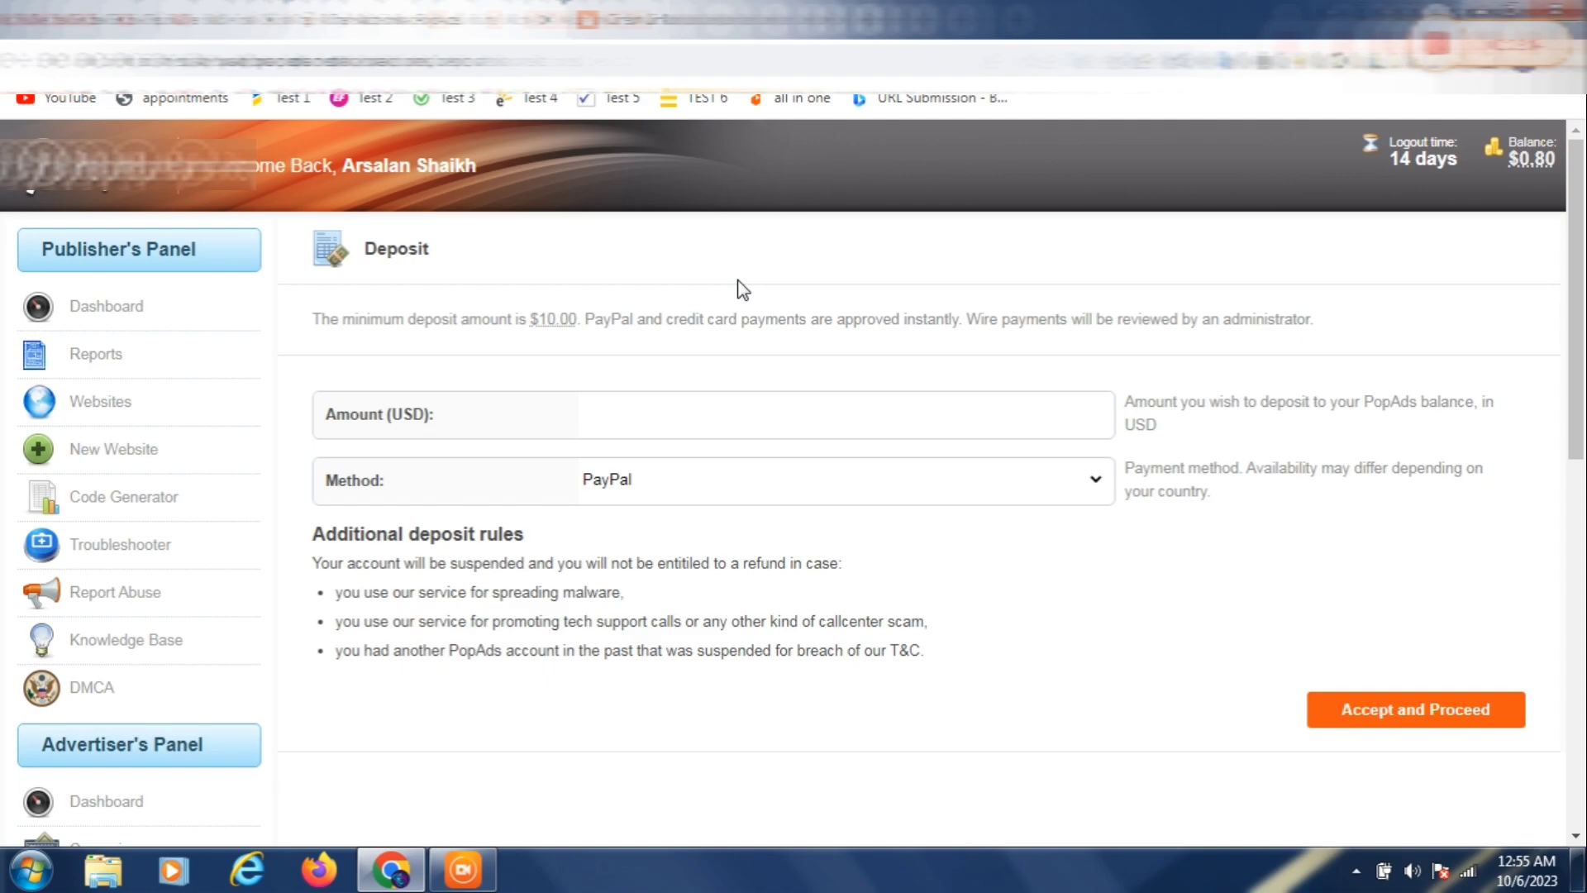
pyautogui.click(882, 477)
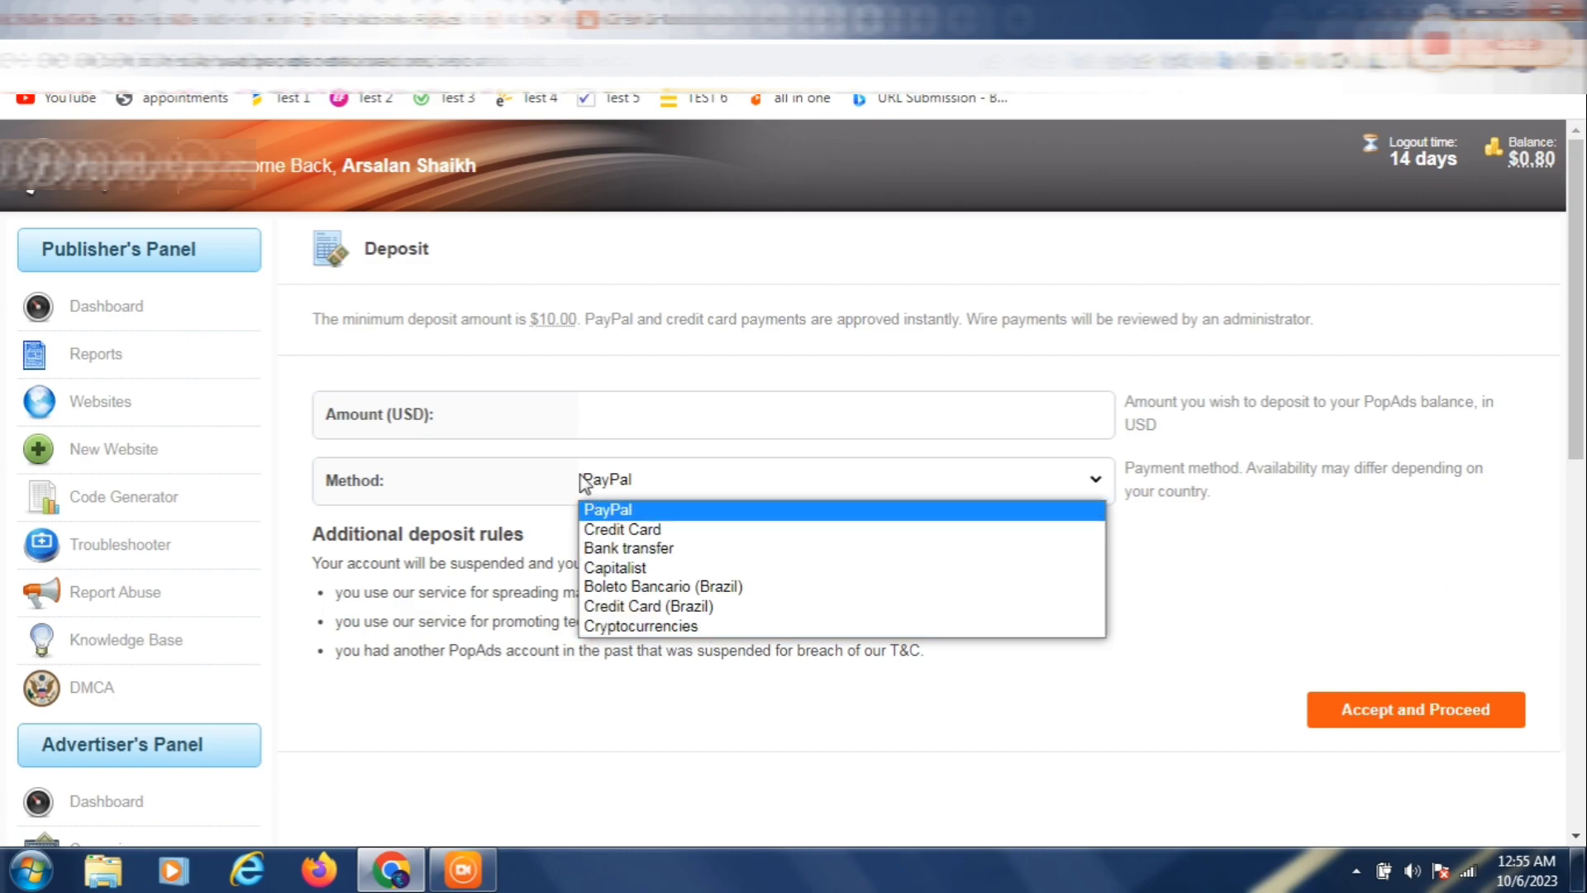
pyautogui.click(651, 635)
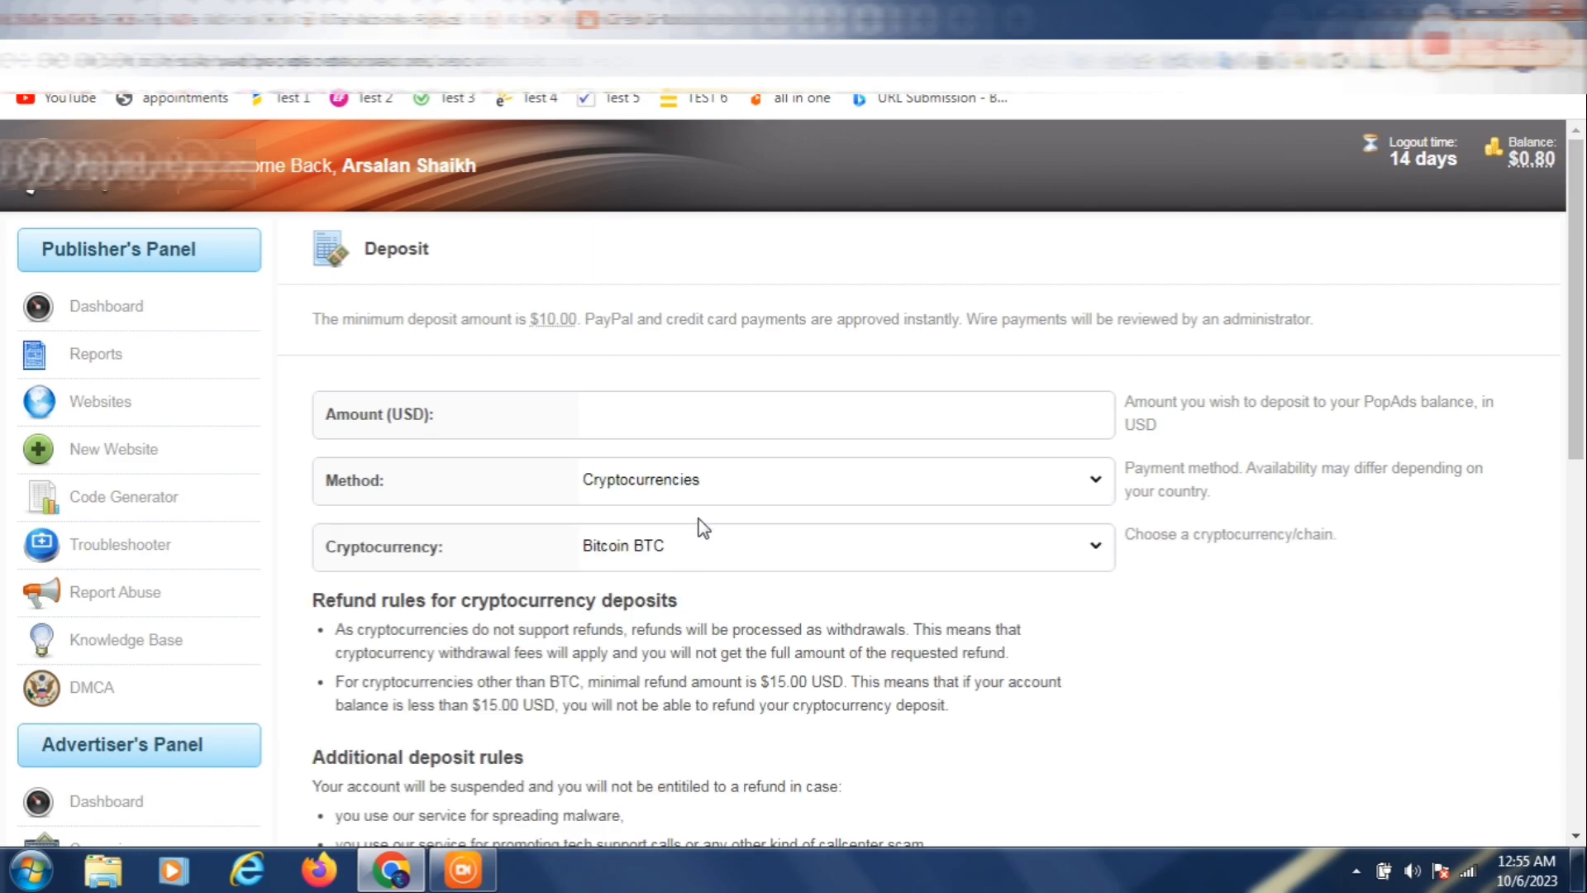
# Select Litecoin LTC as the deposit's cryptocurrency and look through the other available coins
pyautogui.click(697, 543)
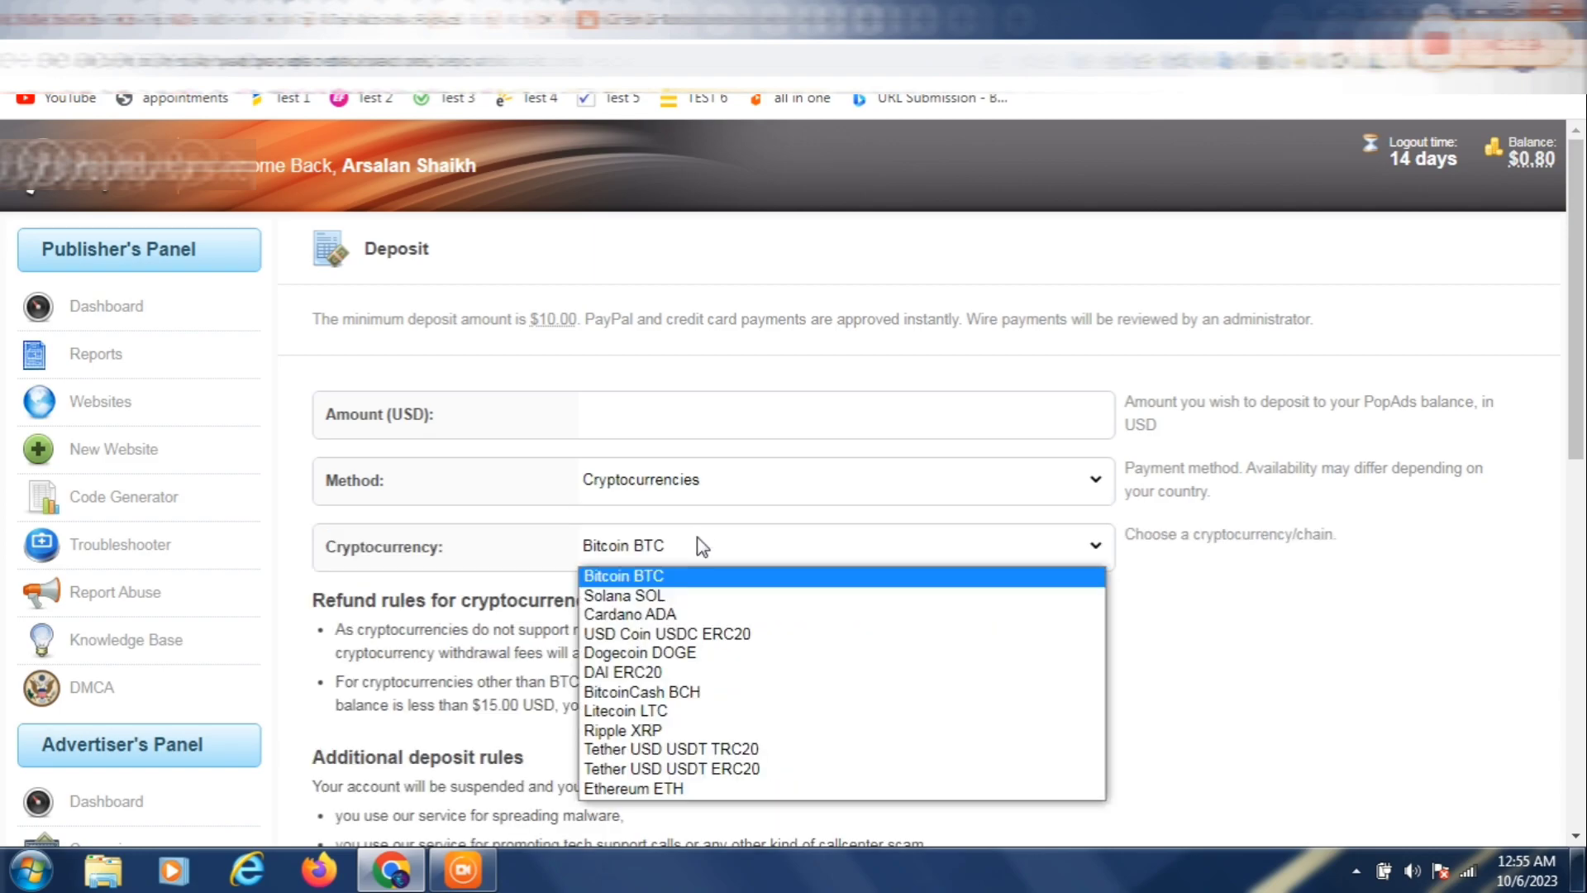
pyautogui.click(660, 716)
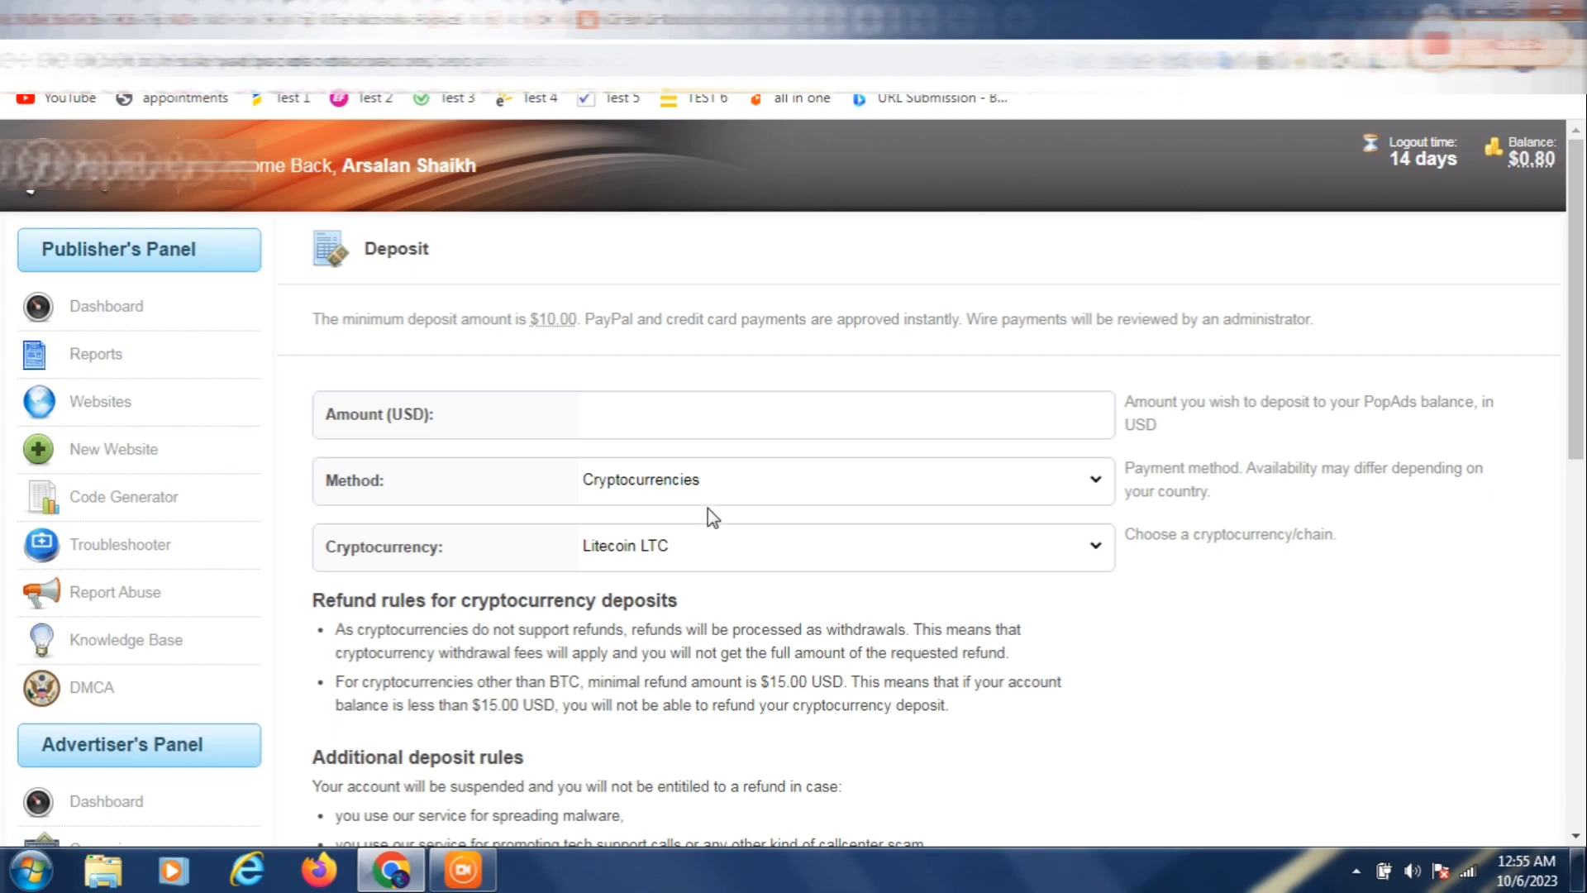
pyautogui.click(717, 547)
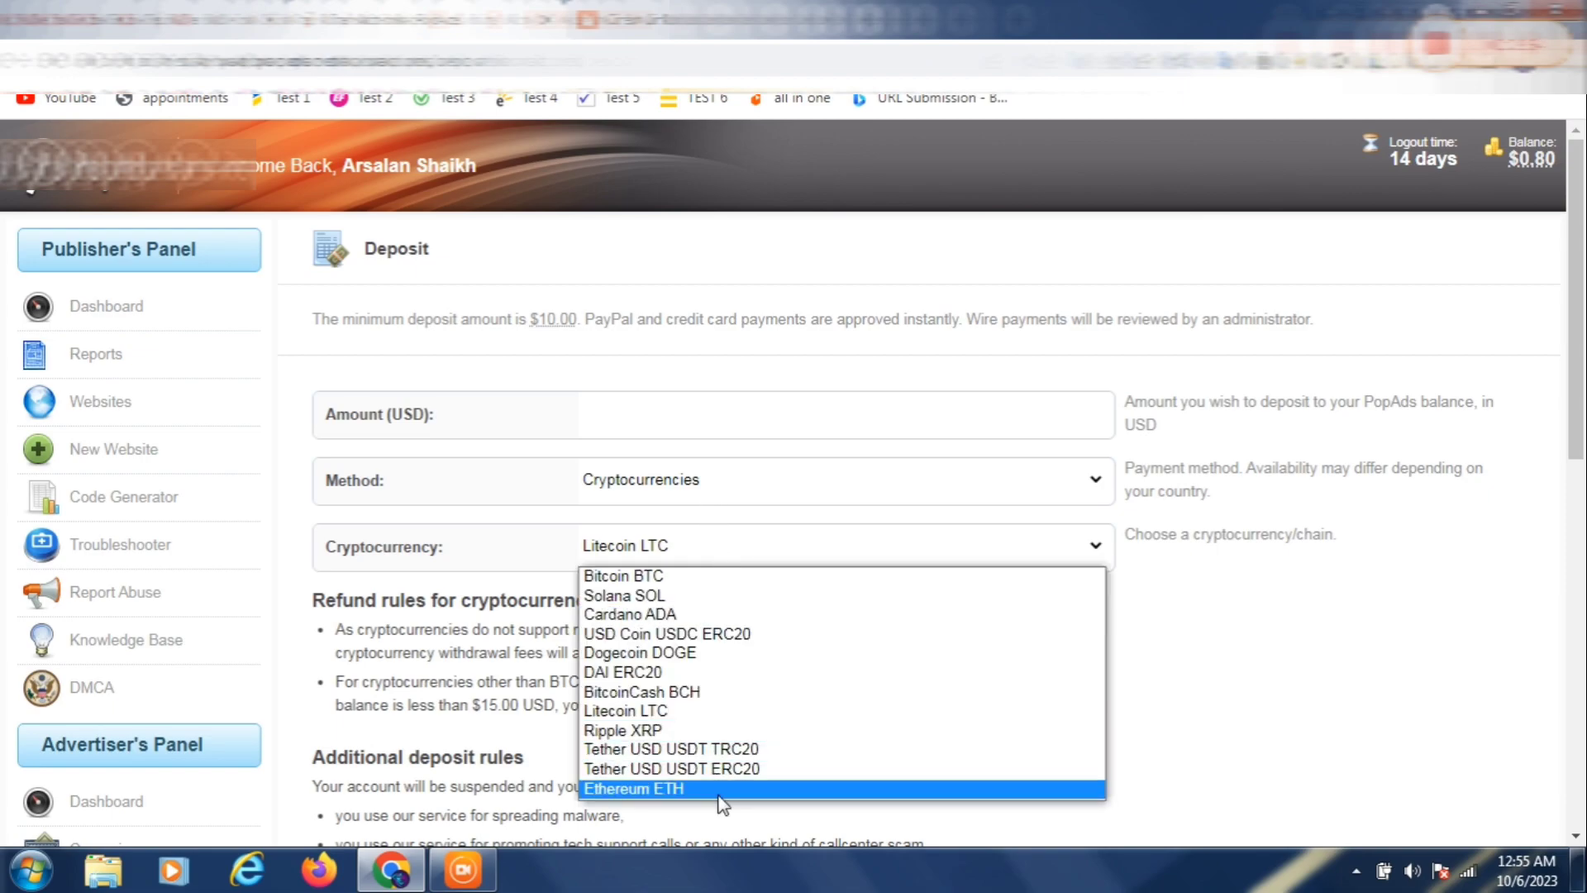
pyautogui.moveTo(487, 653); pyautogui.dragTo(663, 410)
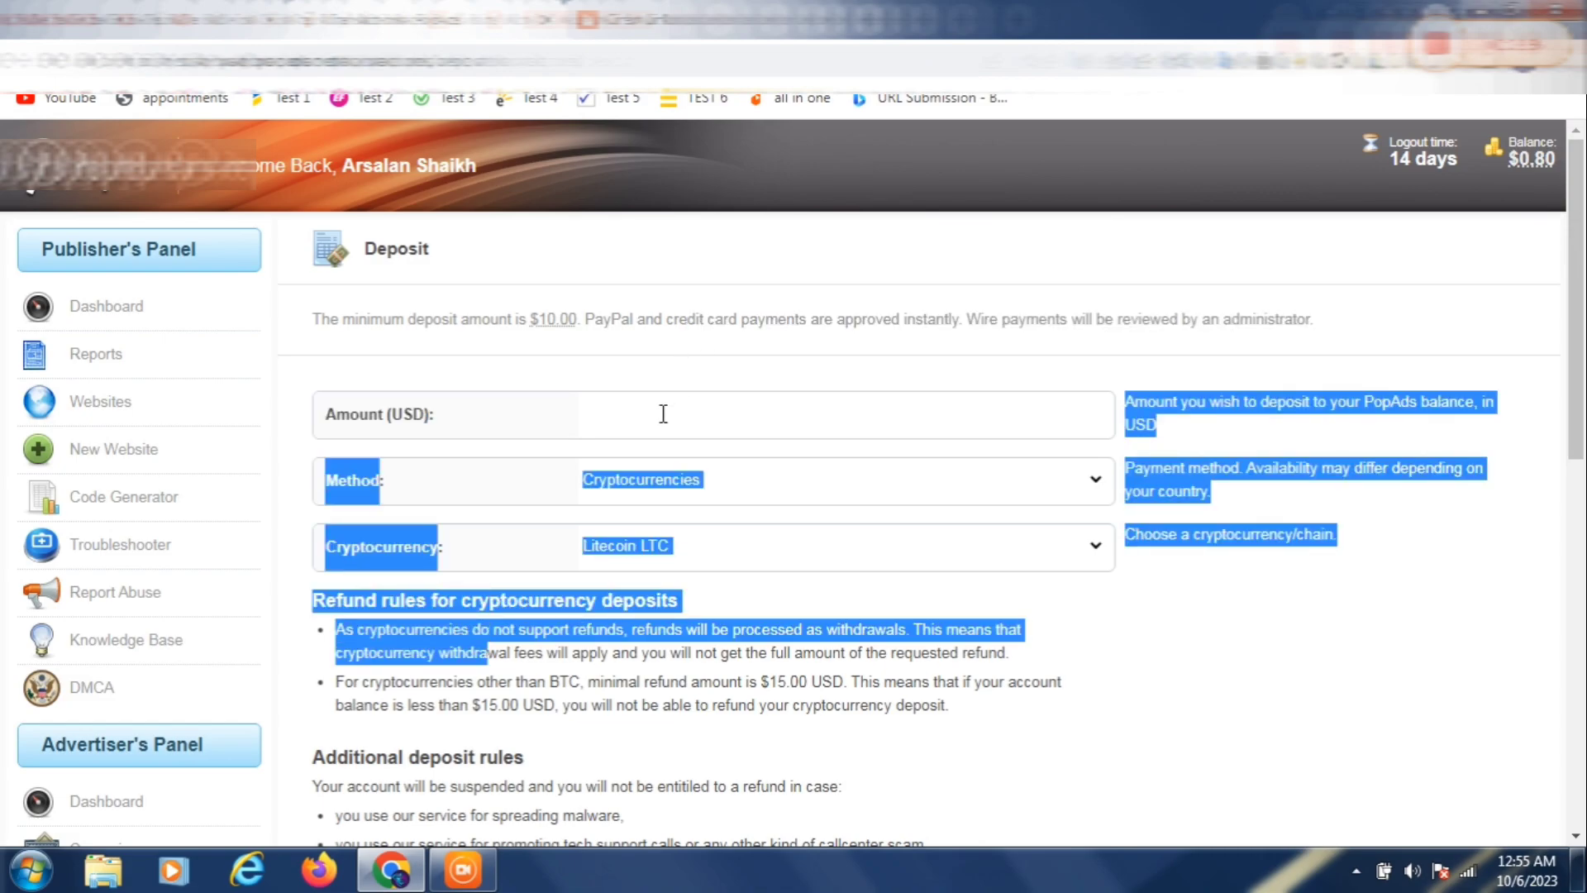
# Enter a deposit amount of 10 USD and set the cryptocurrency to Solana SOL
pyautogui.click(663, 412)
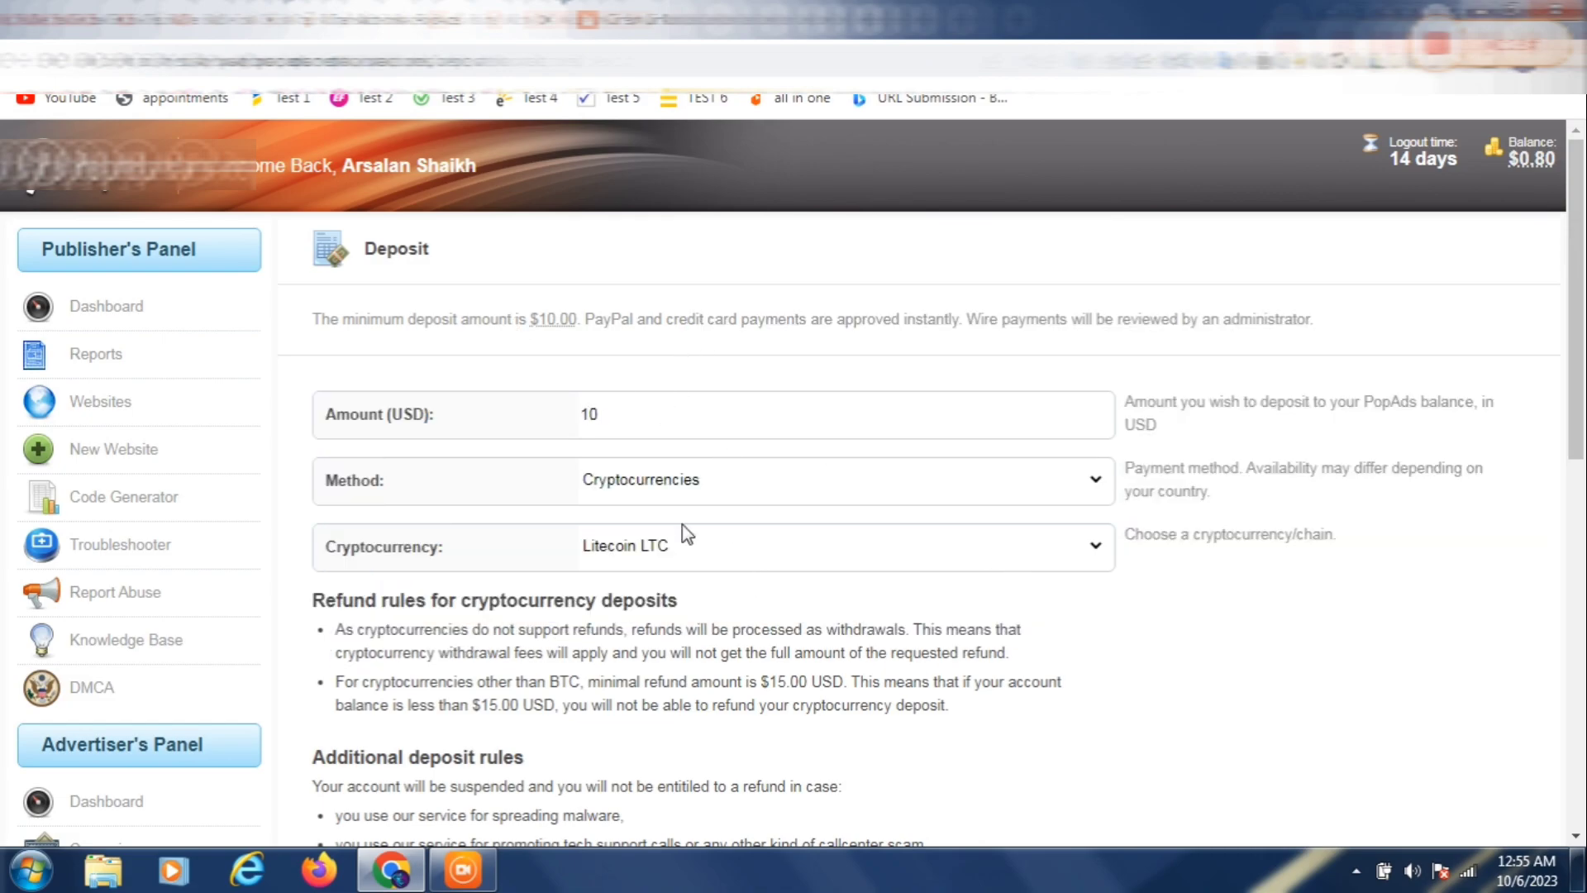
pyautogui.click(673, 548)
pyautogui.click(673, 548)
pyautogui.moveTo(1579, 364); pyautogui.dragTo(1583, 483)
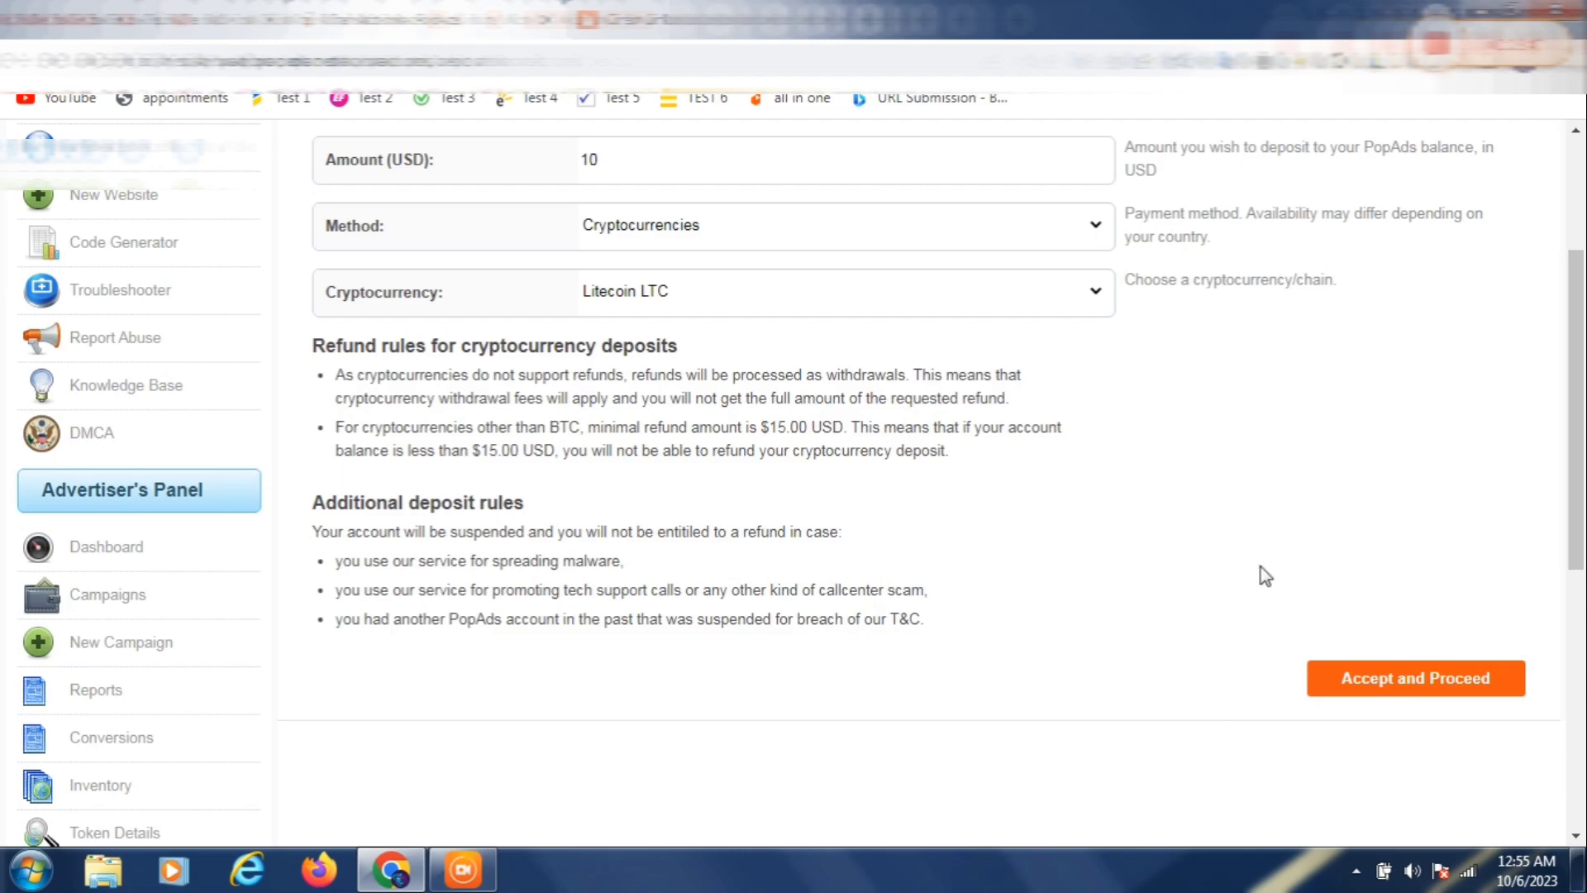
pyautogui.click(822, 307)
pyautogui.click(673, 339)
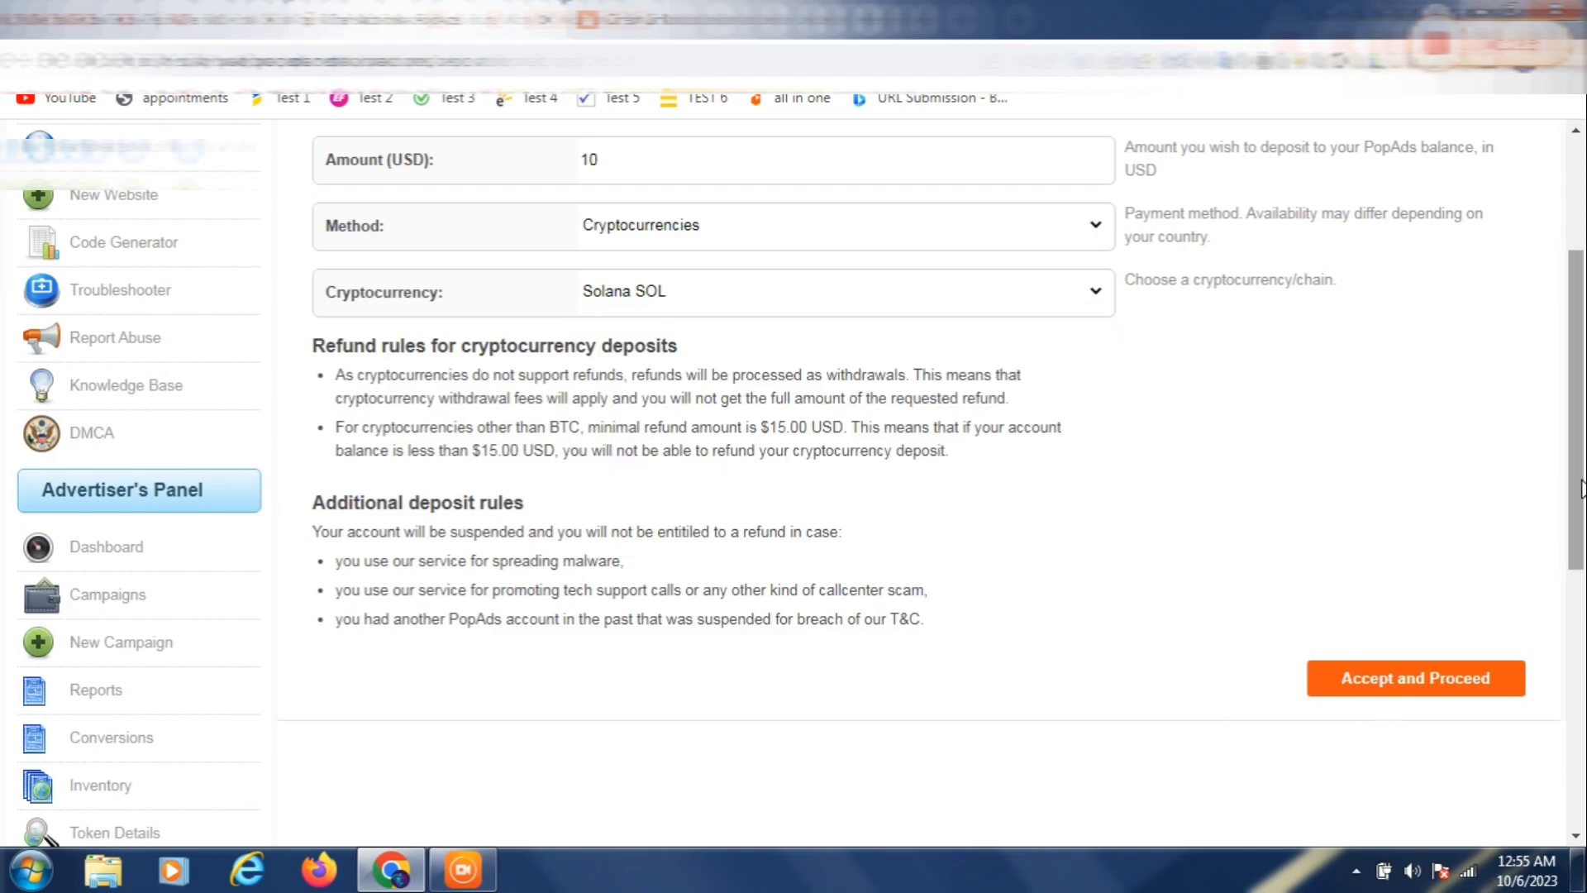
# Open the form for a new advertiser campaign and look over its general information settings
pyautogui.scroll(3, 1309, 357)
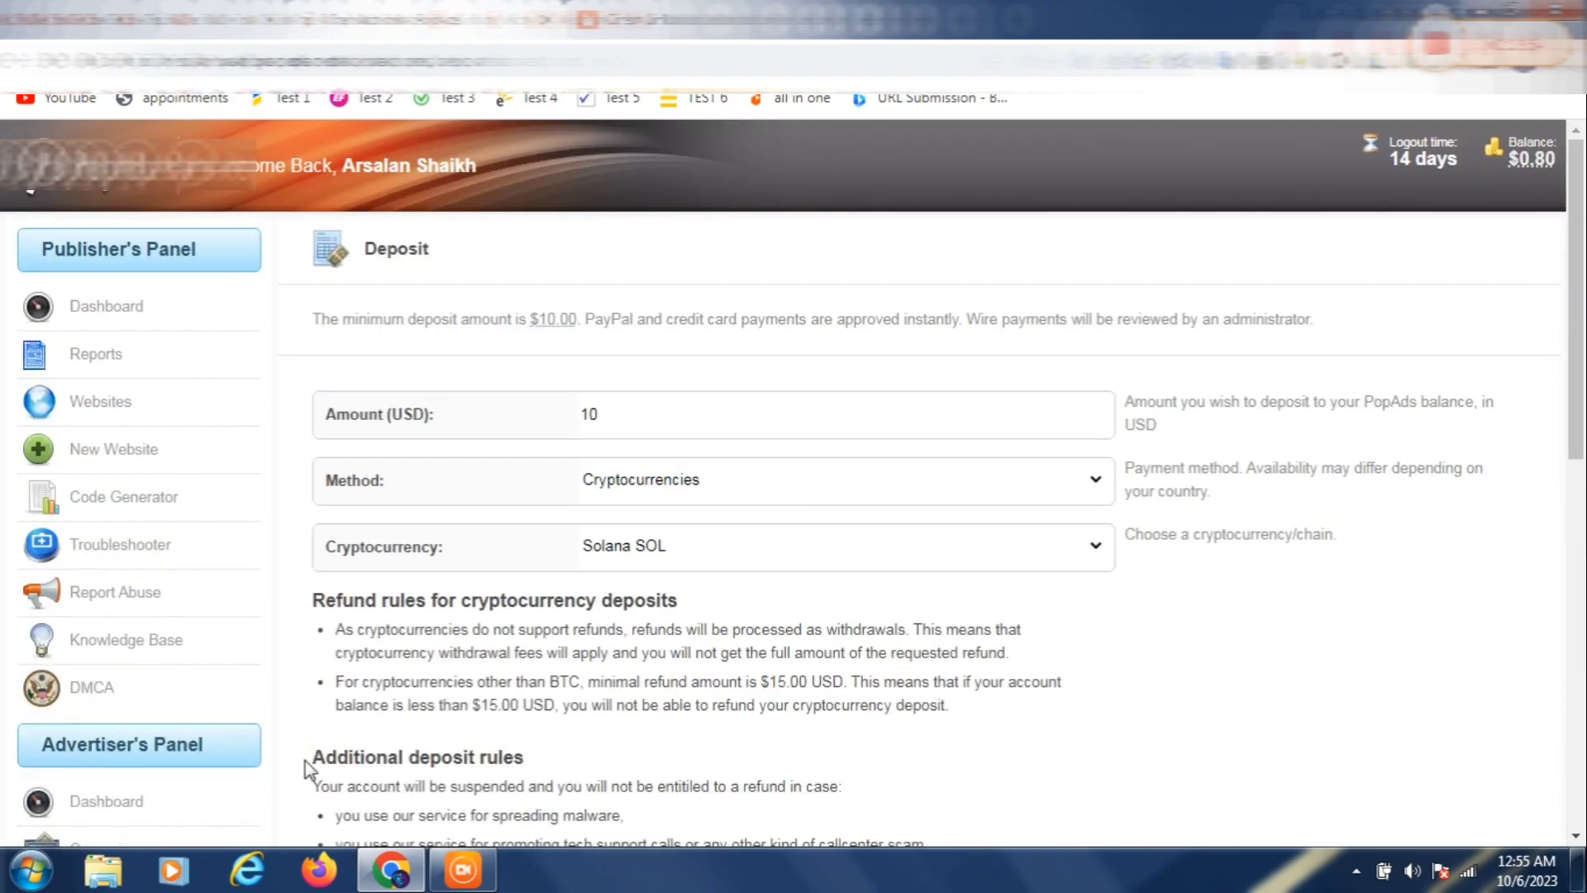
pyautogui.scroll(-3, 1157, 539)
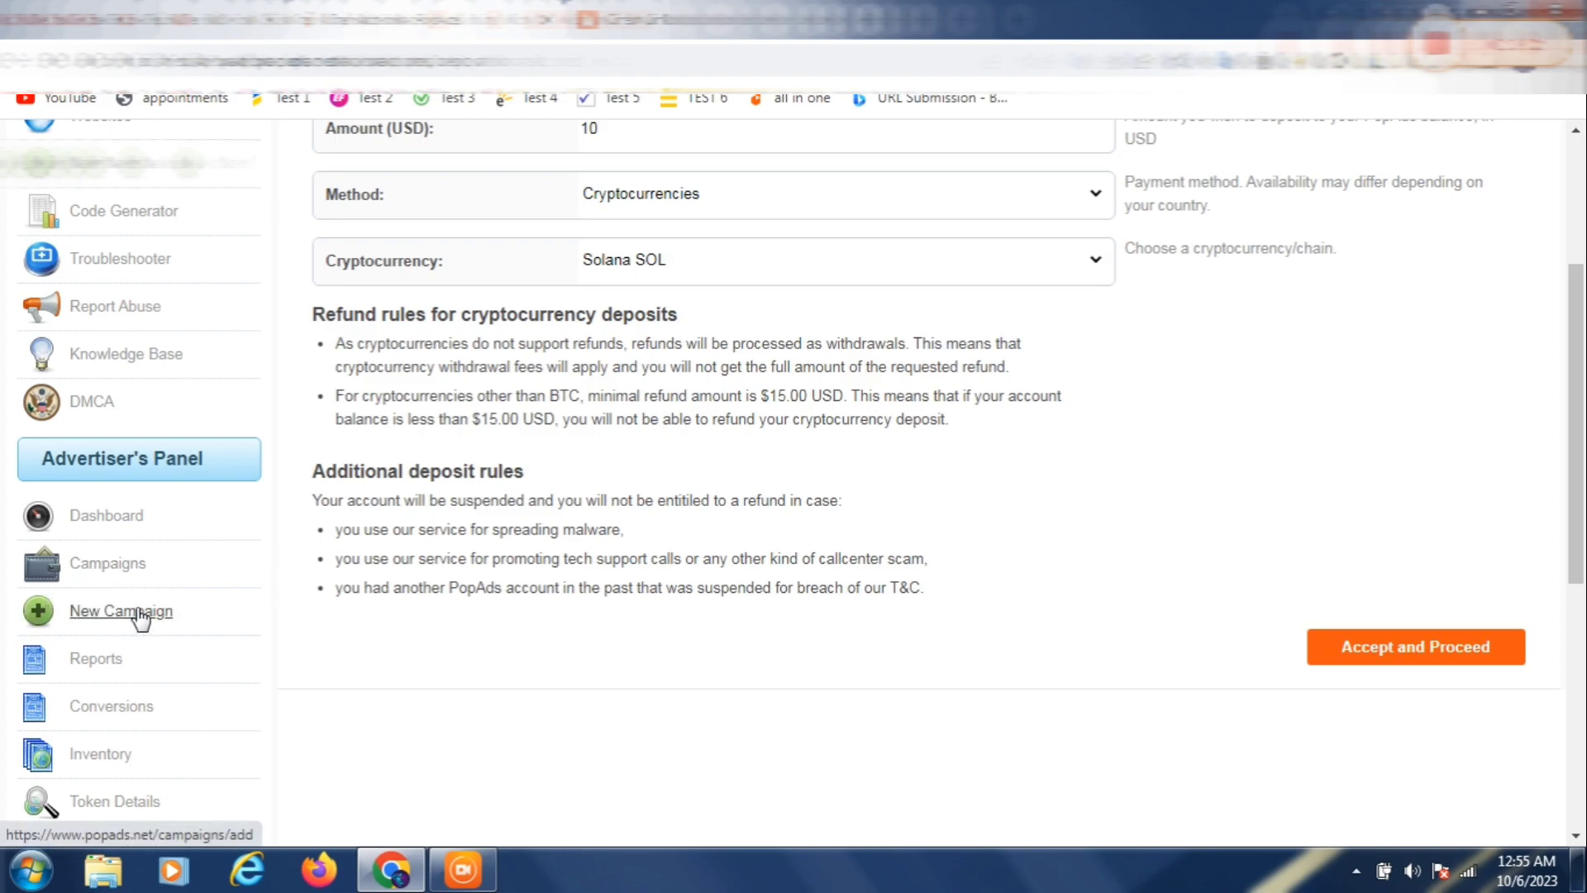
pyautogui.click(139, 612)
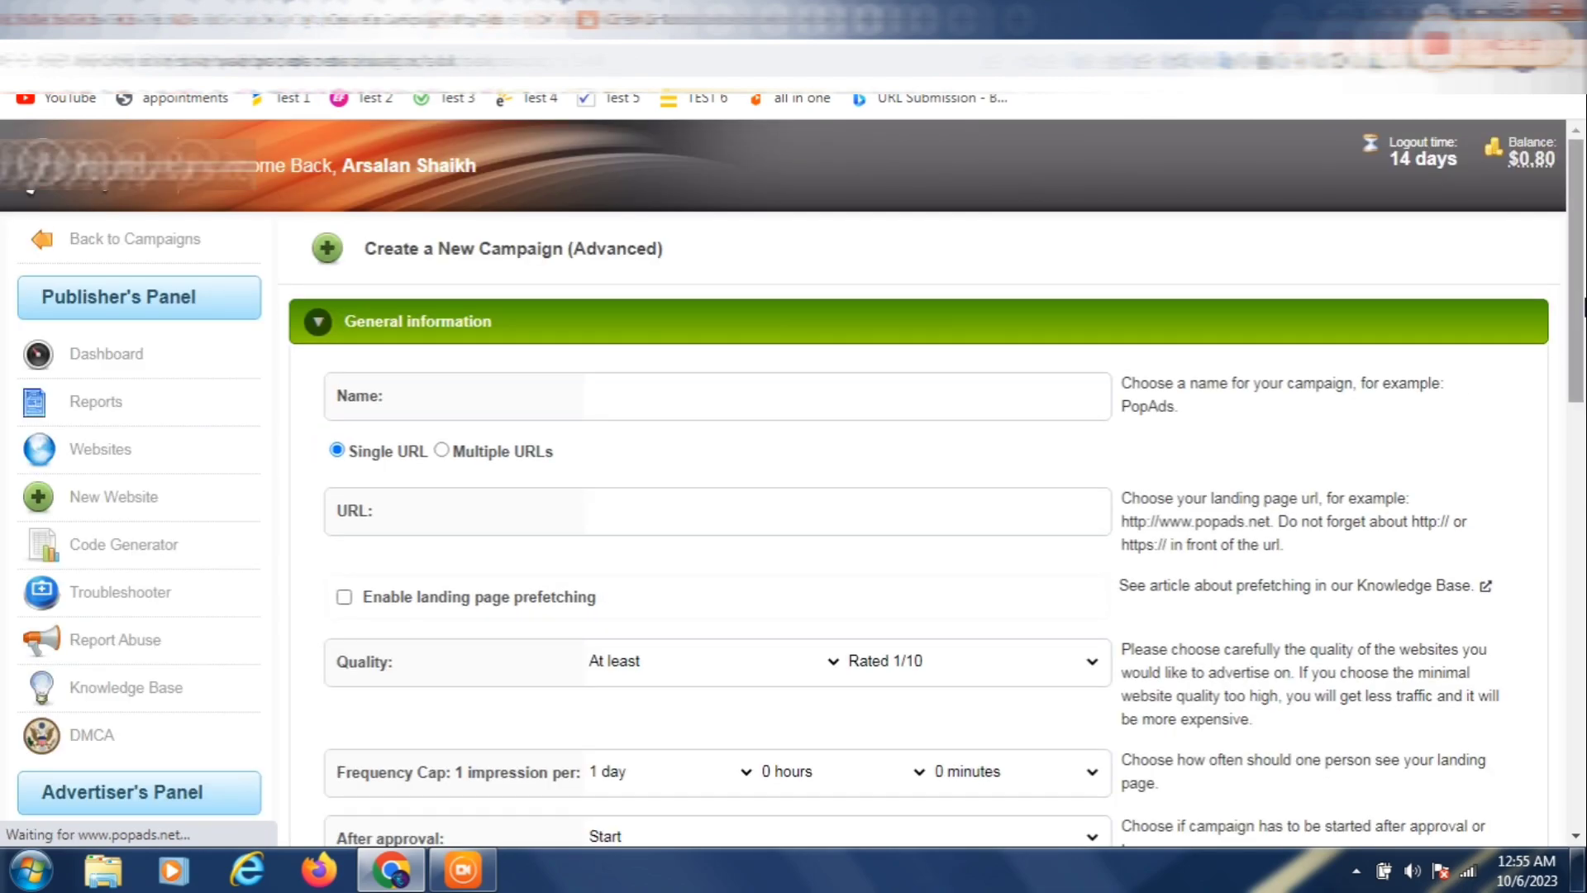
pyautogui.scroll(-6, 793, 479)
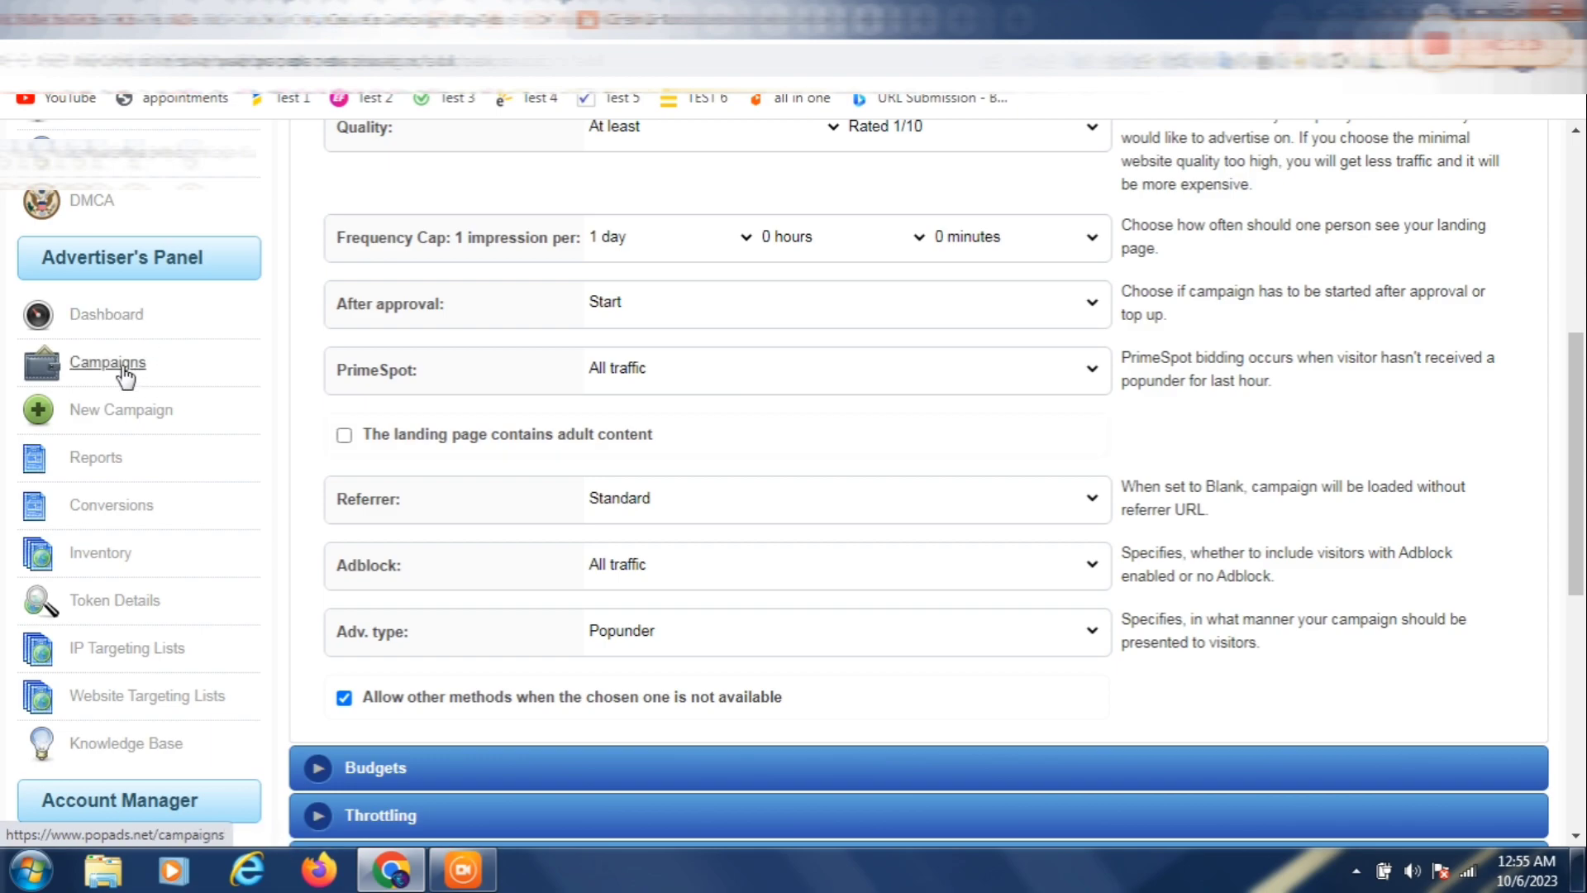
# Open the existing "testing ad" campaign from the advertiser's campaign list for editing
pyautogui.click(123, 369)
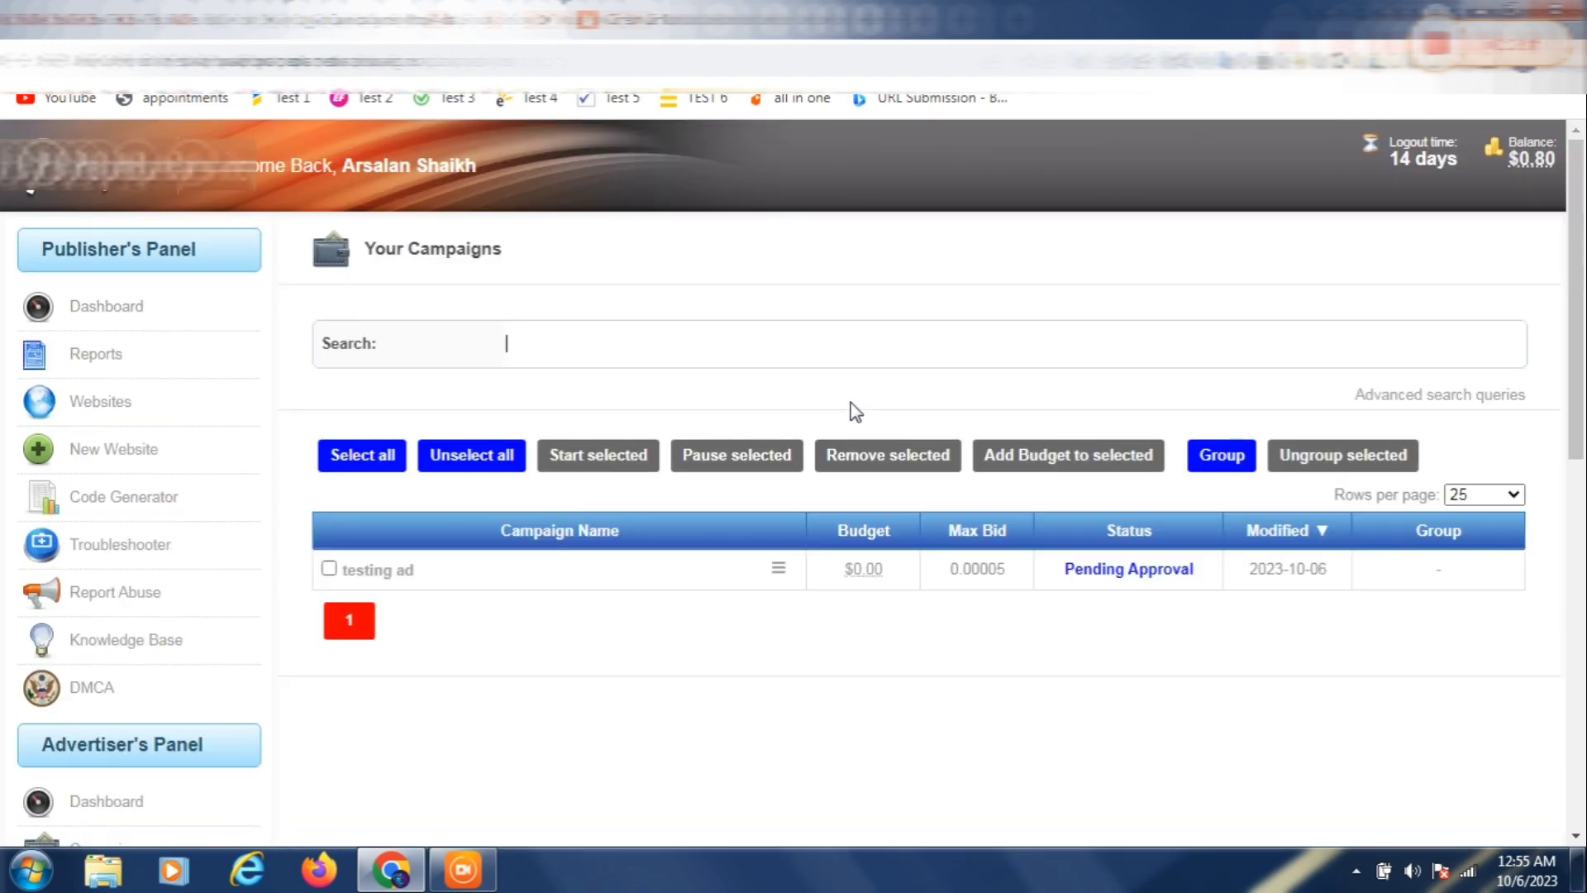
pyautogui.click(373, 577)
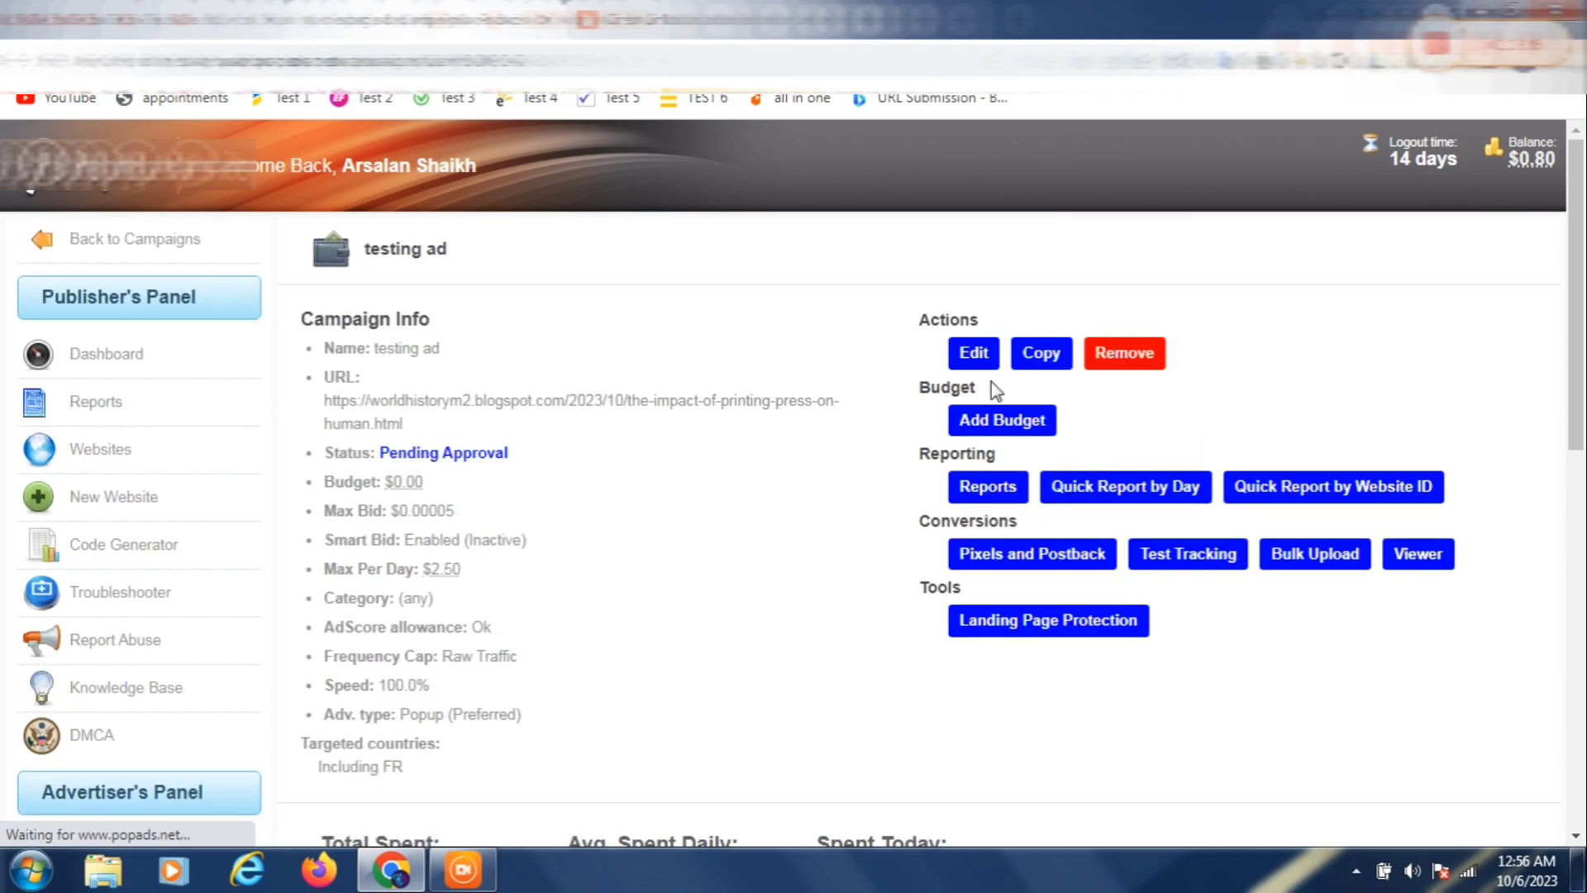
pyautogui.click(973, 354)
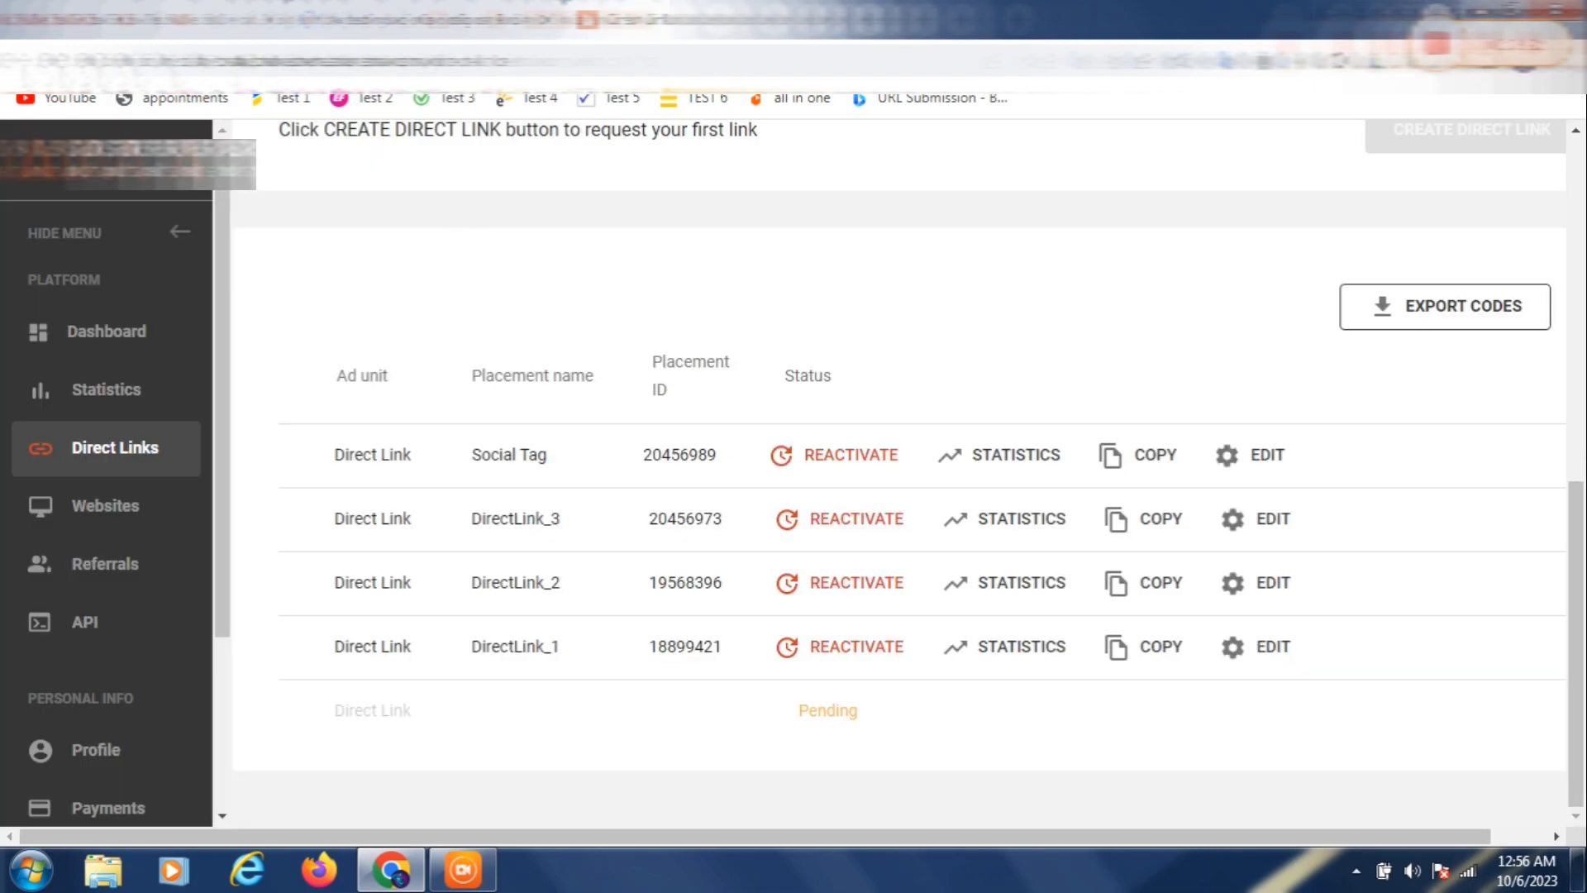
# Switch to Adsterra, reload the direct links list and copy the active DirectLink_5 link
pyautogui.click(98, 60)
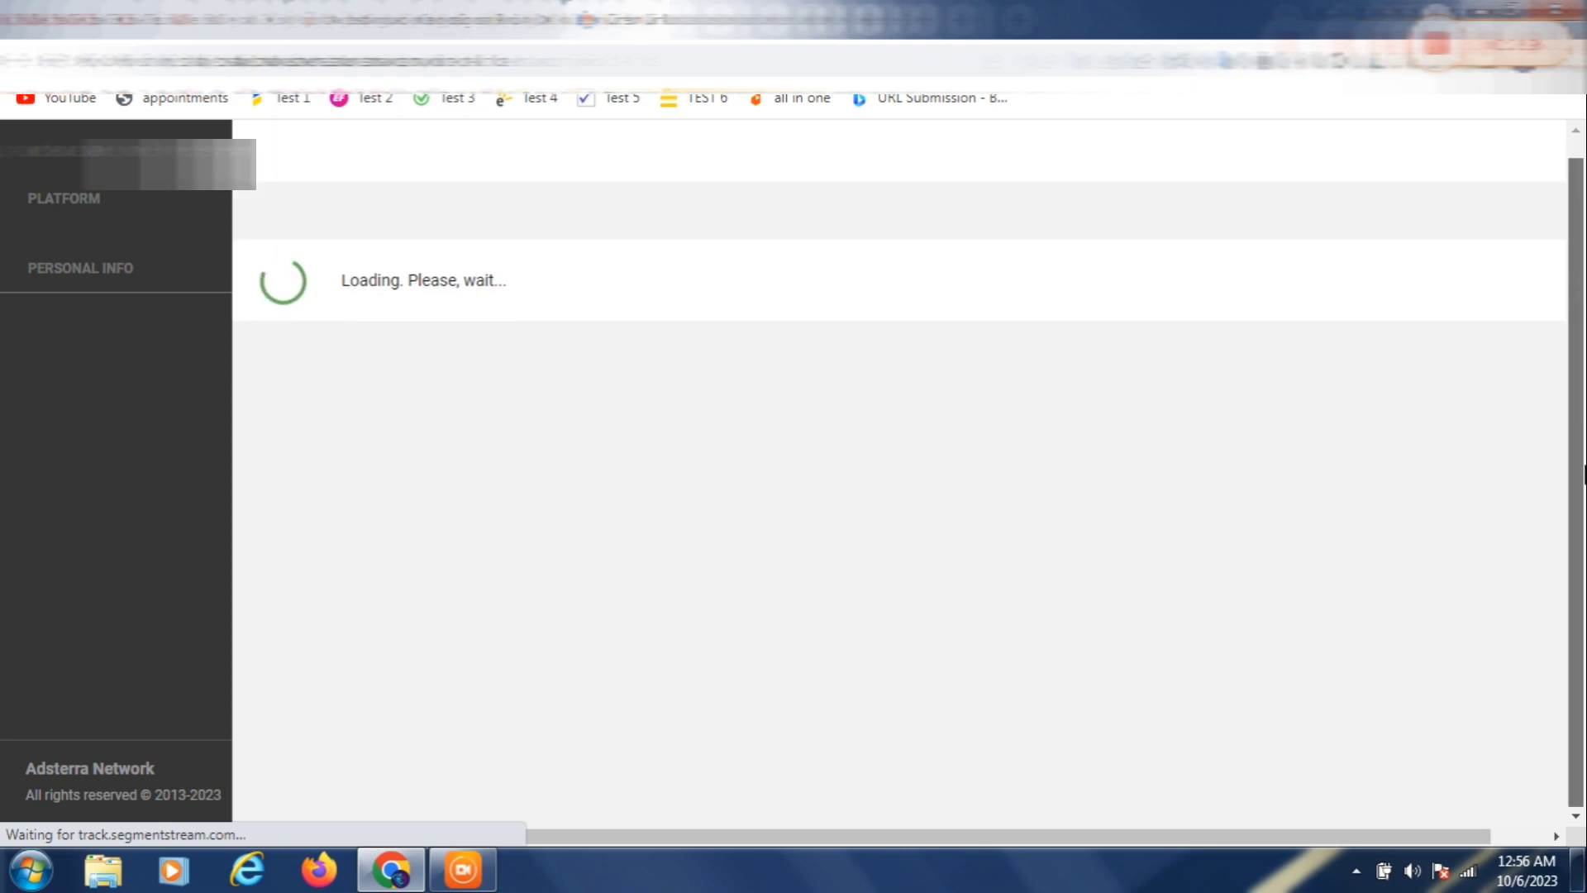
pyautogui.scroll(-5, 1583, 475)
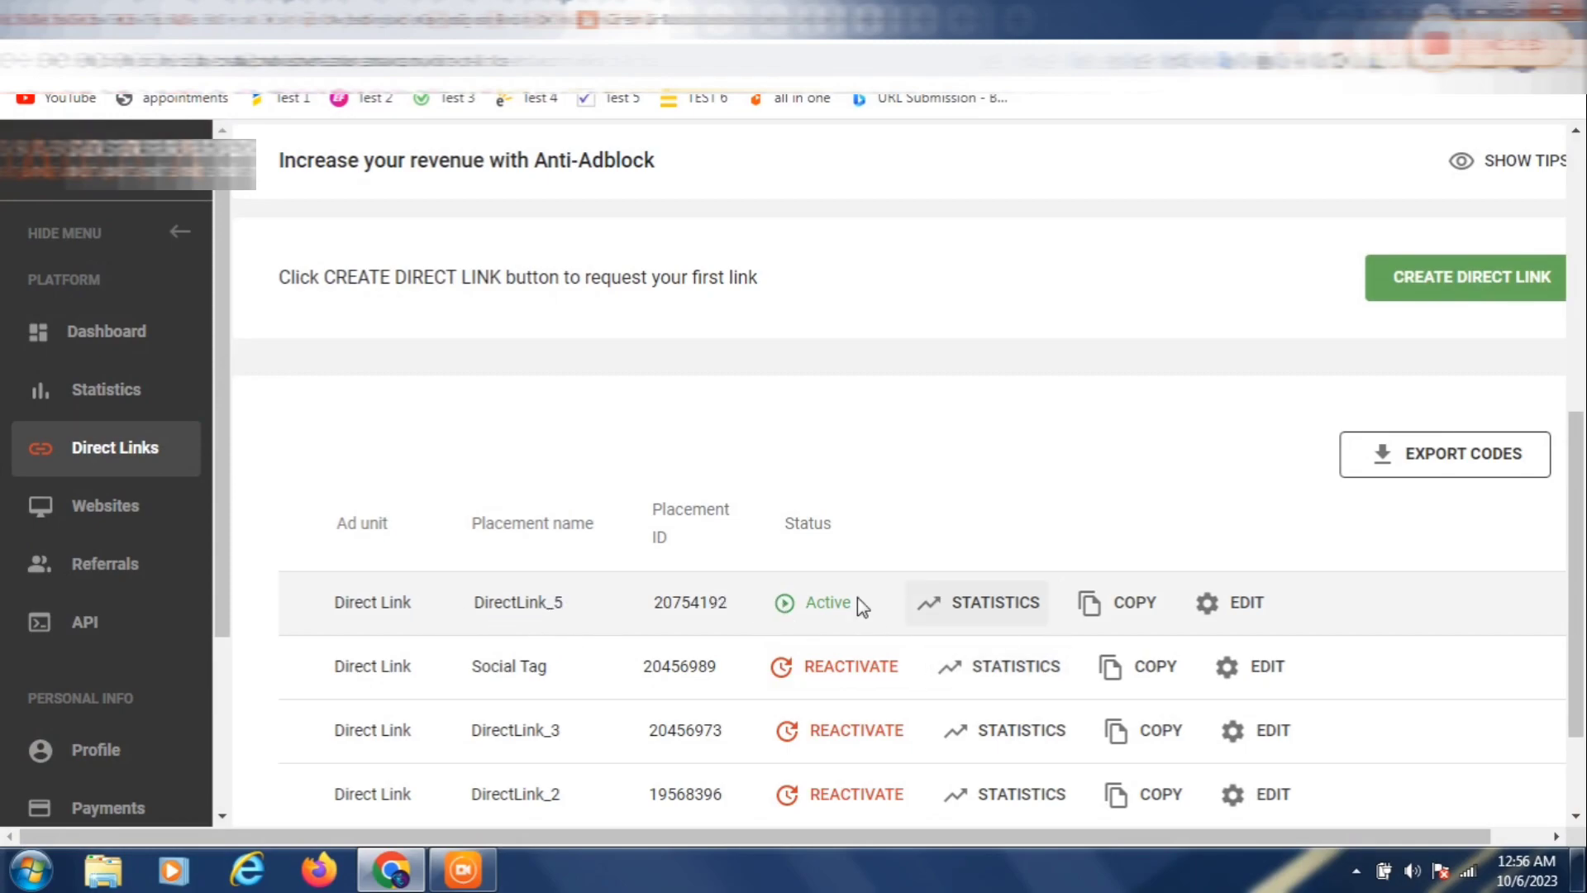
pyautogui.click(1094, 603)
# Rename the DirectLink_5 placement to "bloggerads" and save the placement
pyautogui.click(1248, 604)
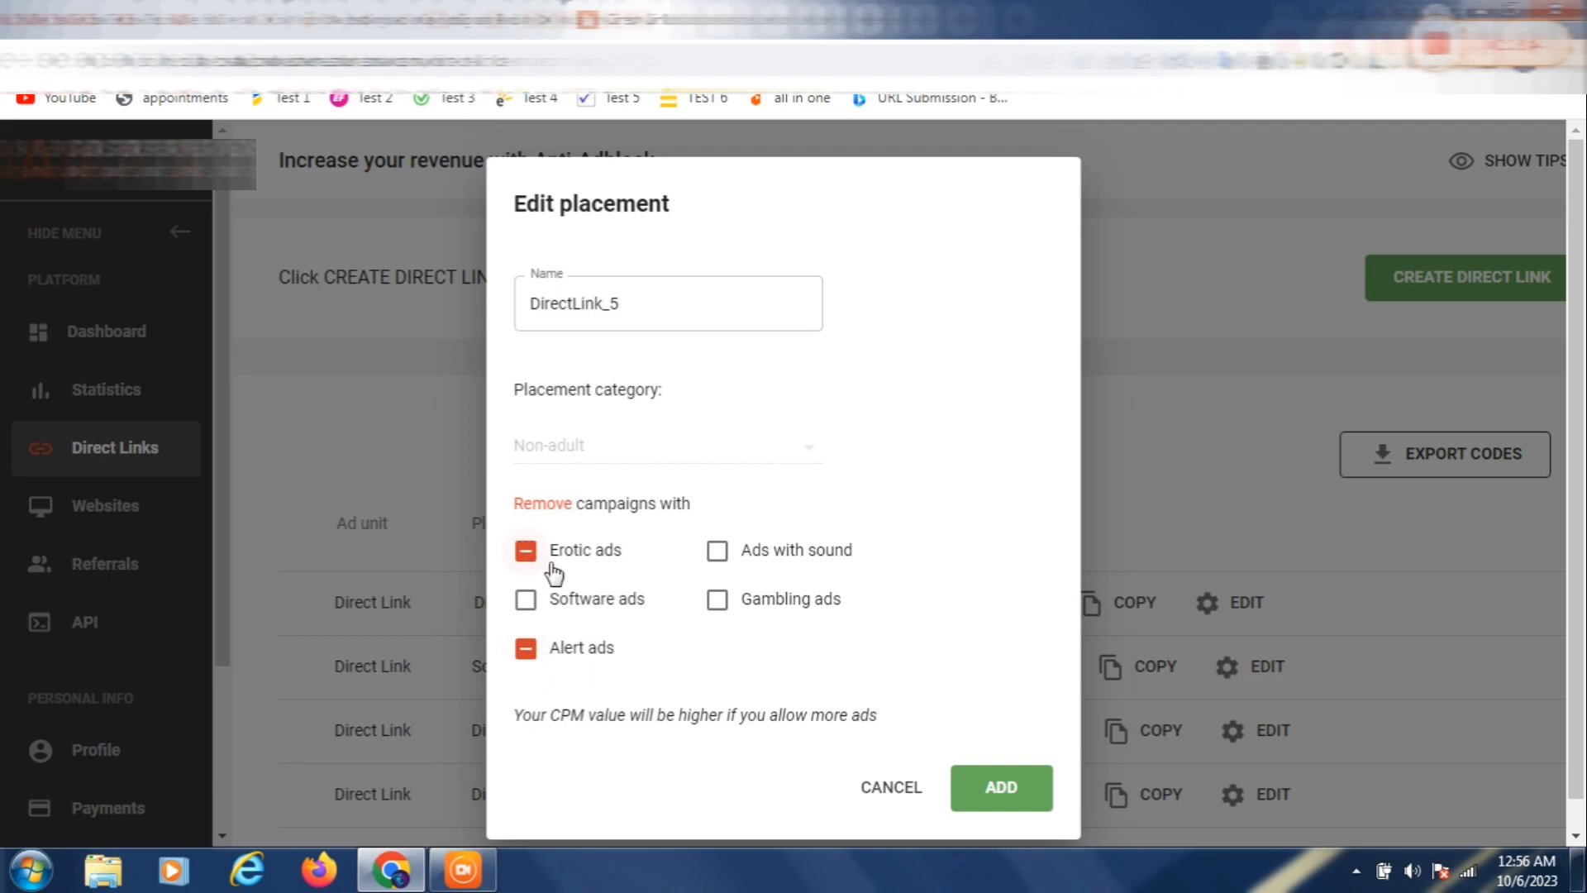
pyautogui.click(631, 291)
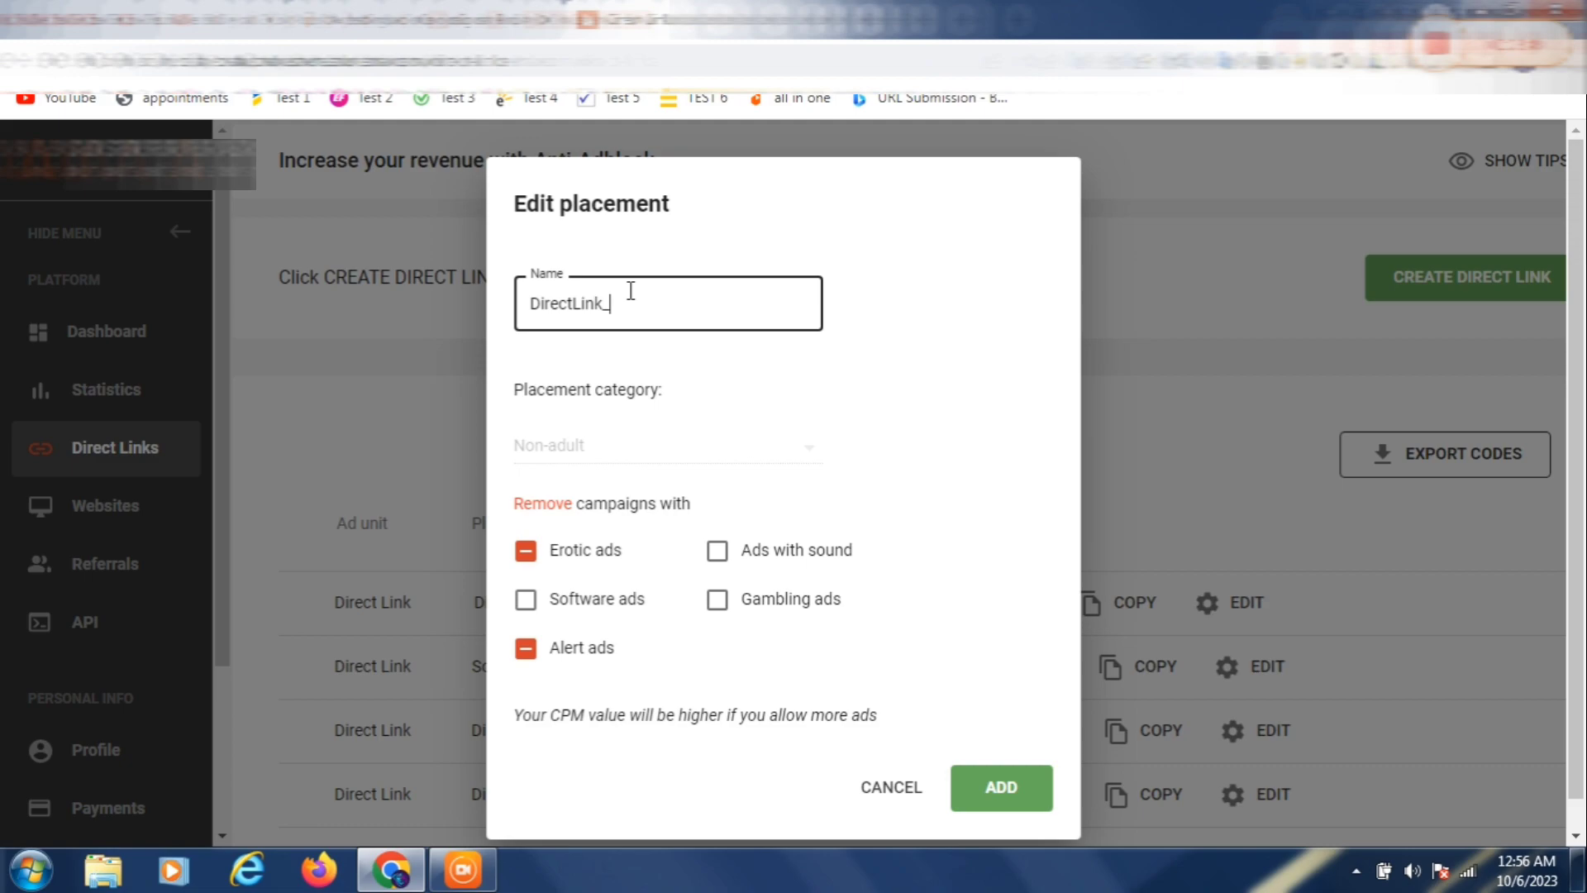
pyautogui.press('BackSpace')
pyautogui.press('BackSpace')
pyautogui.press('BackSpace')
pyautogui.press('BackSpace')
pyautogui.press('BackSpace')
pyautogui.press('BackSpace')
pyautogui.press('BackSpace')
pyautogui.press('BackSpace')
pyautogui.press('BackSpace')
pyautogui.press('BackSpace')
pyautogui.press('BackSpace')
pyautogui.write('ads')
pyautogui.press('BackSpace')
pyautogui.press('BackSpace')
pyautogui.press('BackSpace')
pyautogui.write('s')
pyautogui.press('BackSpace')
pyautogui.press('BackSpace')
pyautogui.write('bloggerads')
pyautogui.click(1016, 783)
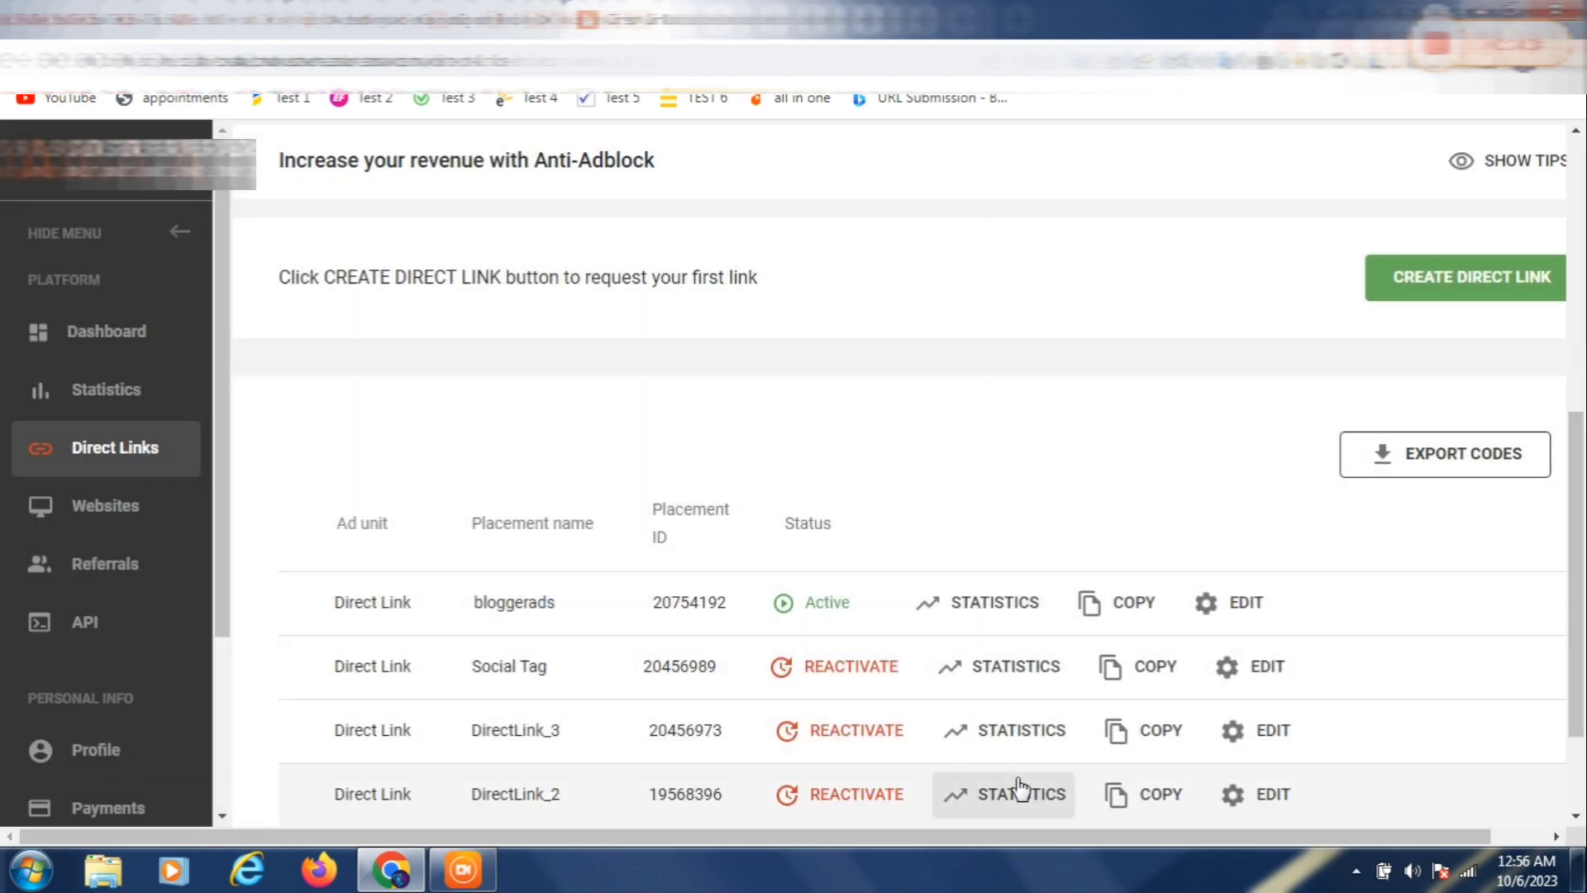
# Copy the bloggerads direct link and paste it over the landing page URL of the PopAds "testing ad" campaign
pyautogui.click(1099, 602)
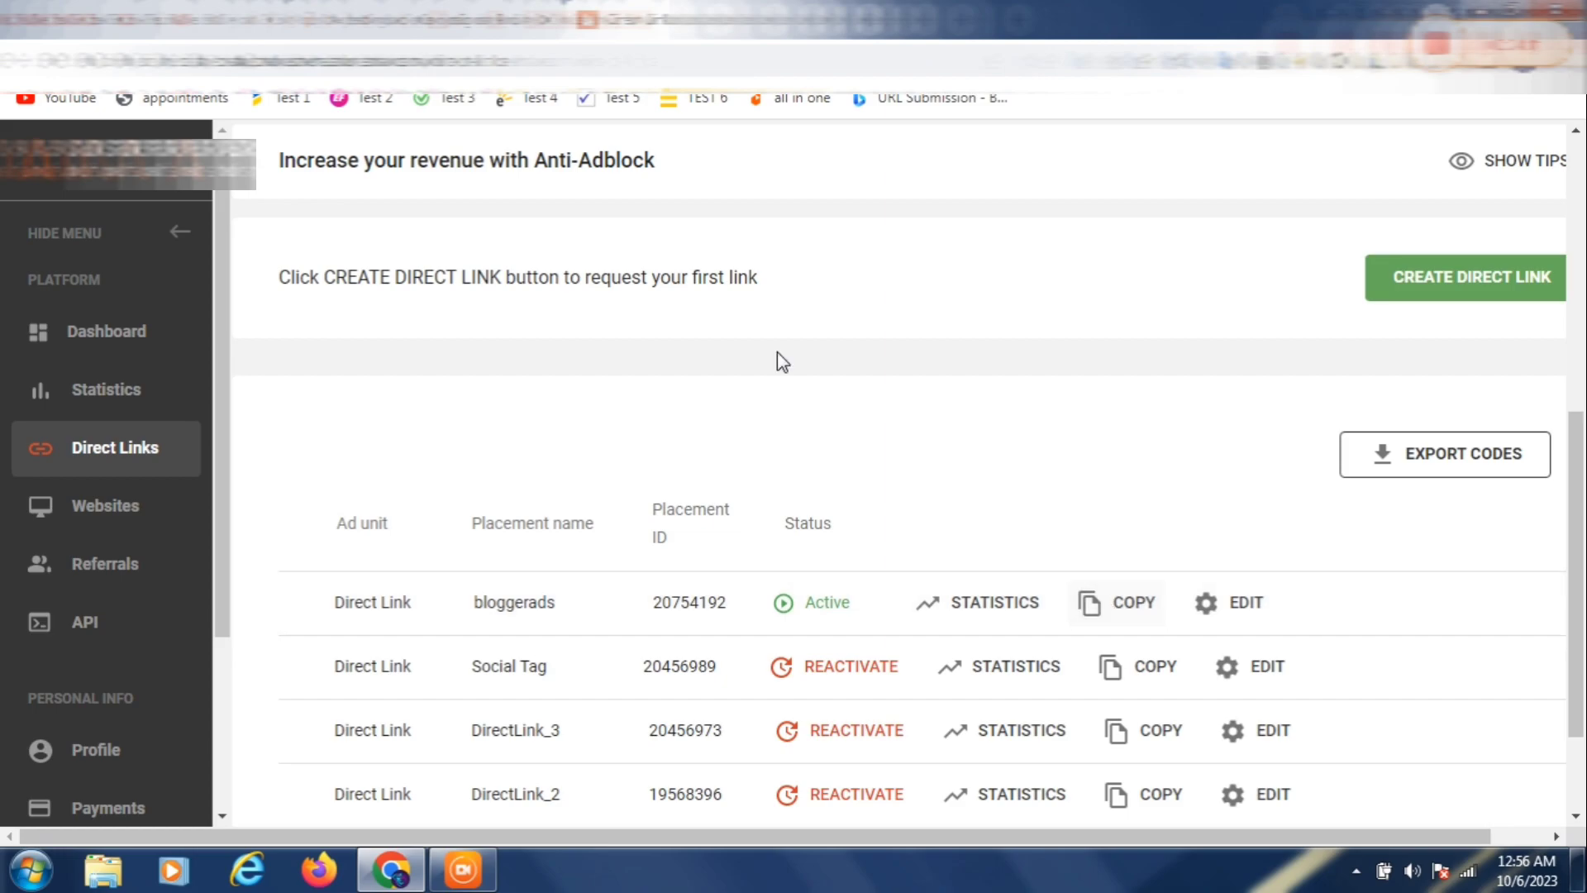
pyautogui.click(471, 33)
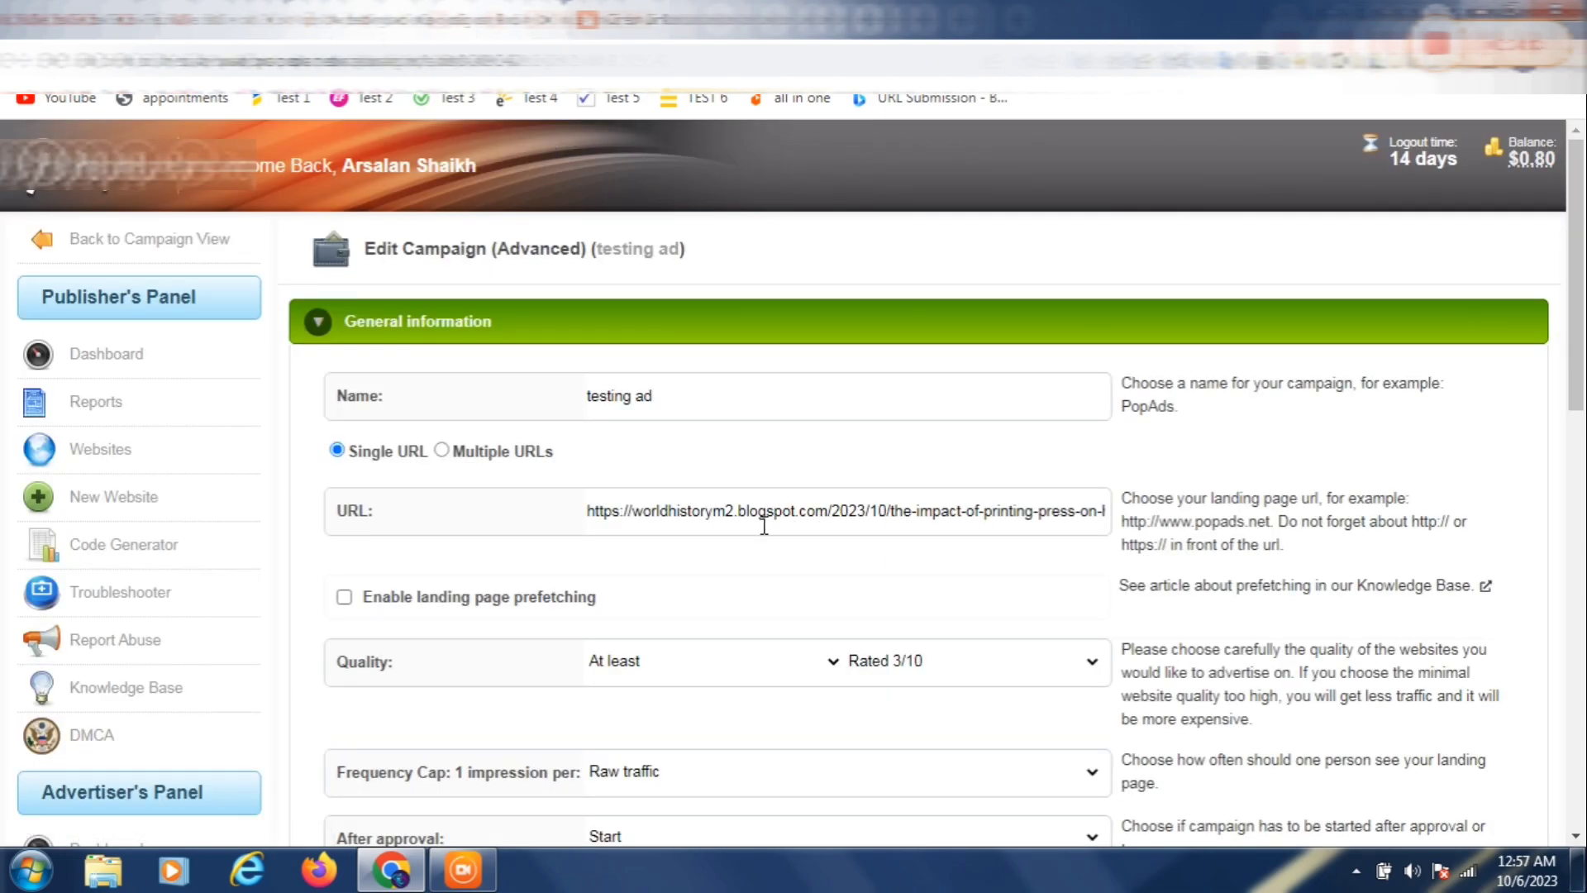
pyautogui.tripleClick(792, 512)
pyautogui.press('BackSpace')
pyautogui.hotkey('ctrl', 'v')
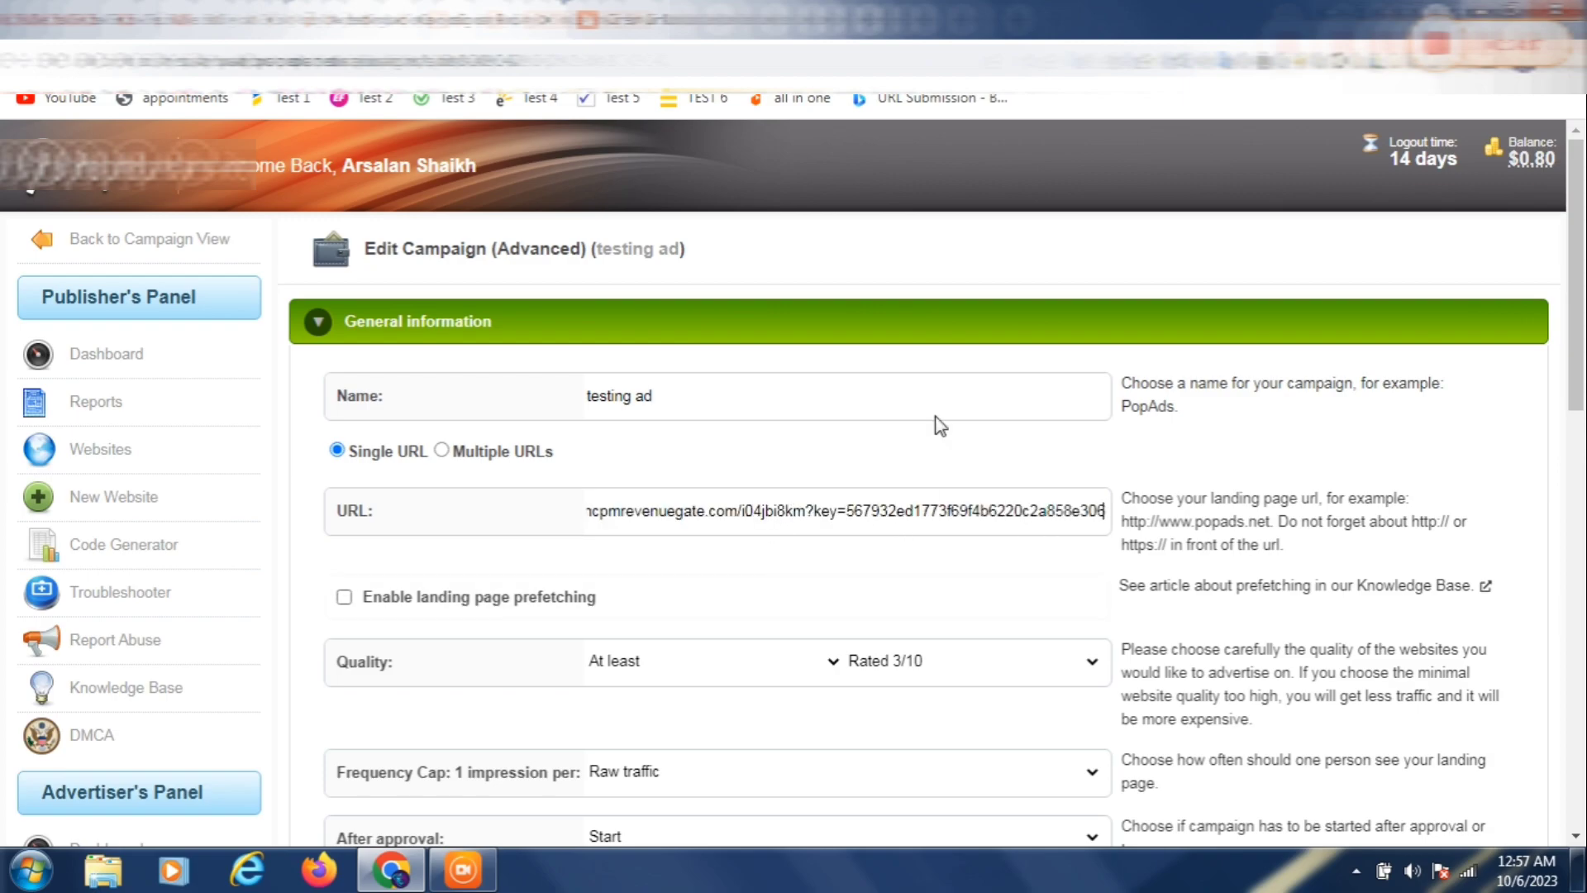
pyautogui.click(860, 410)
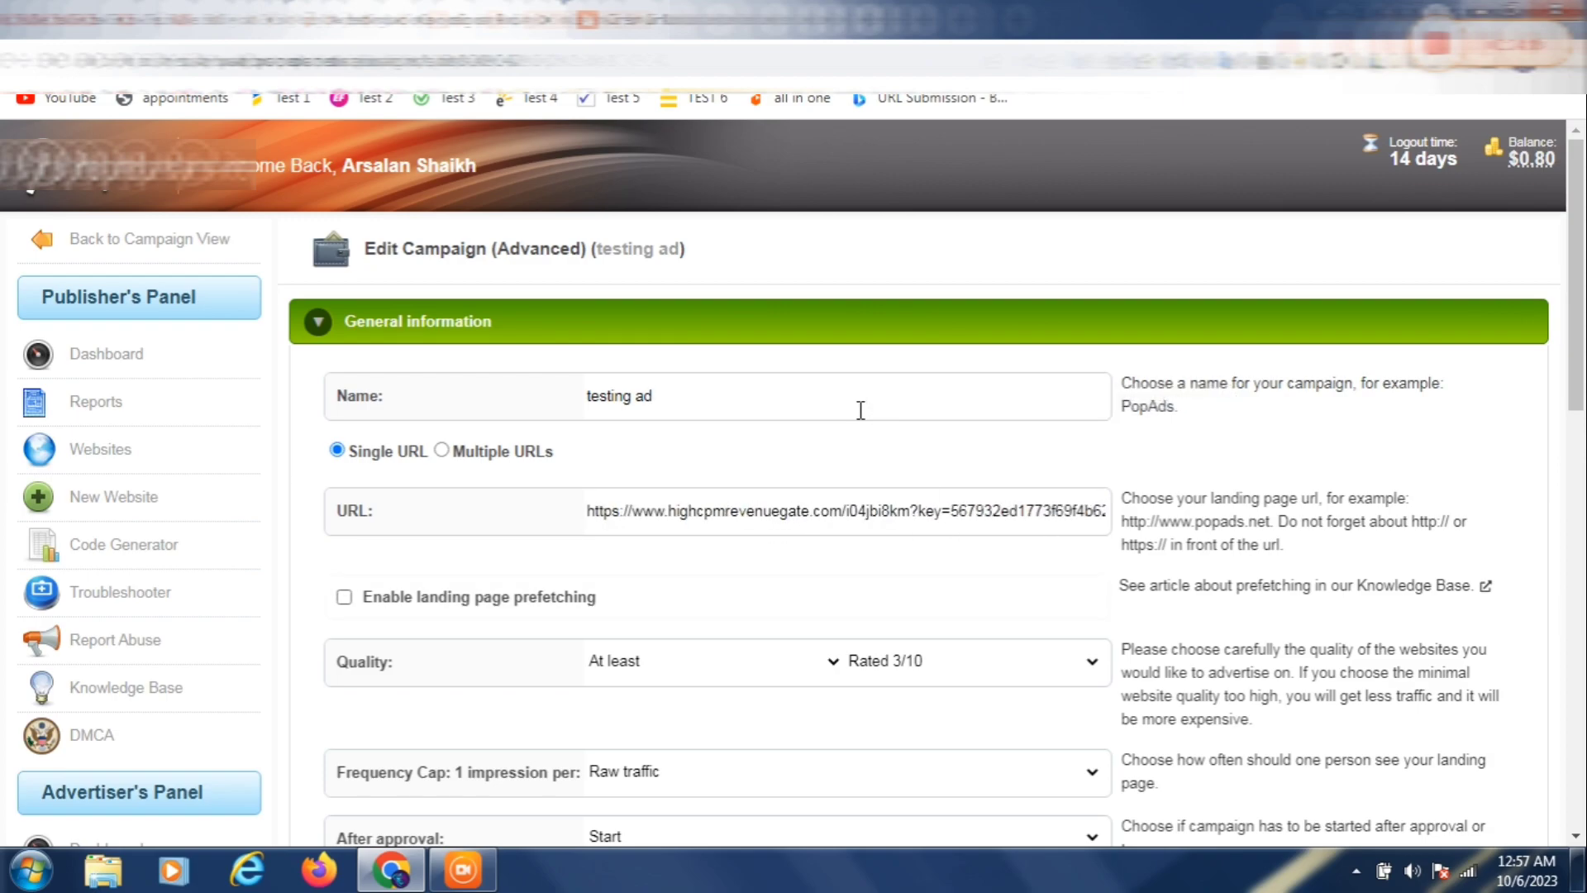
# Set the campaign's minimum website quality to Rated 4/10, keeping the At least condition
pyautogui.click(772, 666)
pyautogui.click(773, 666)
pyautogui.click(939, 678)
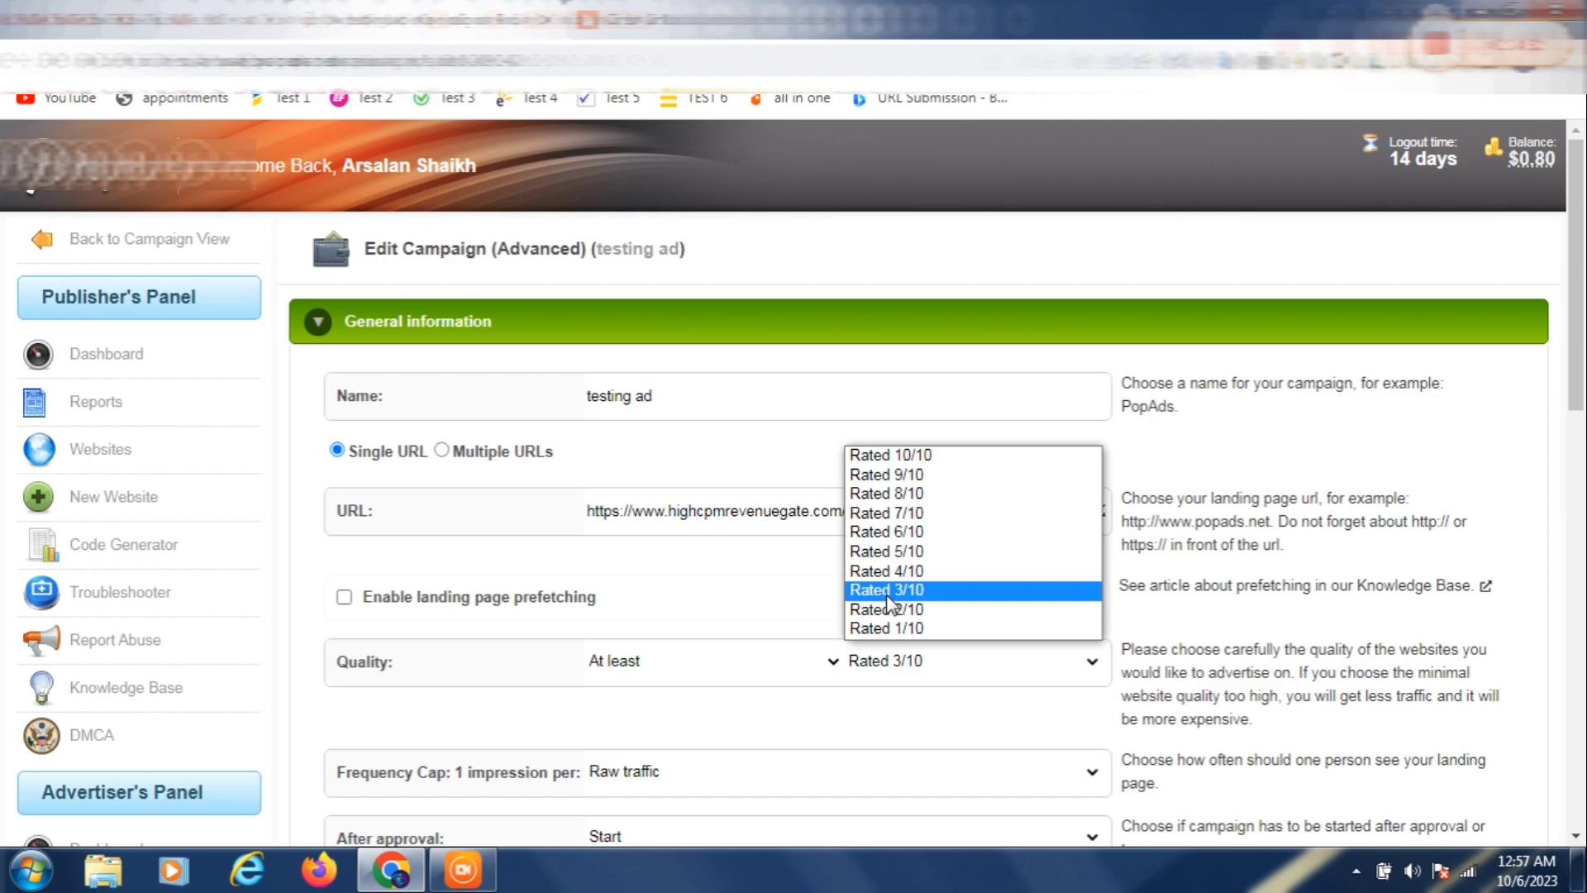
pyautogui.click(915, 572)
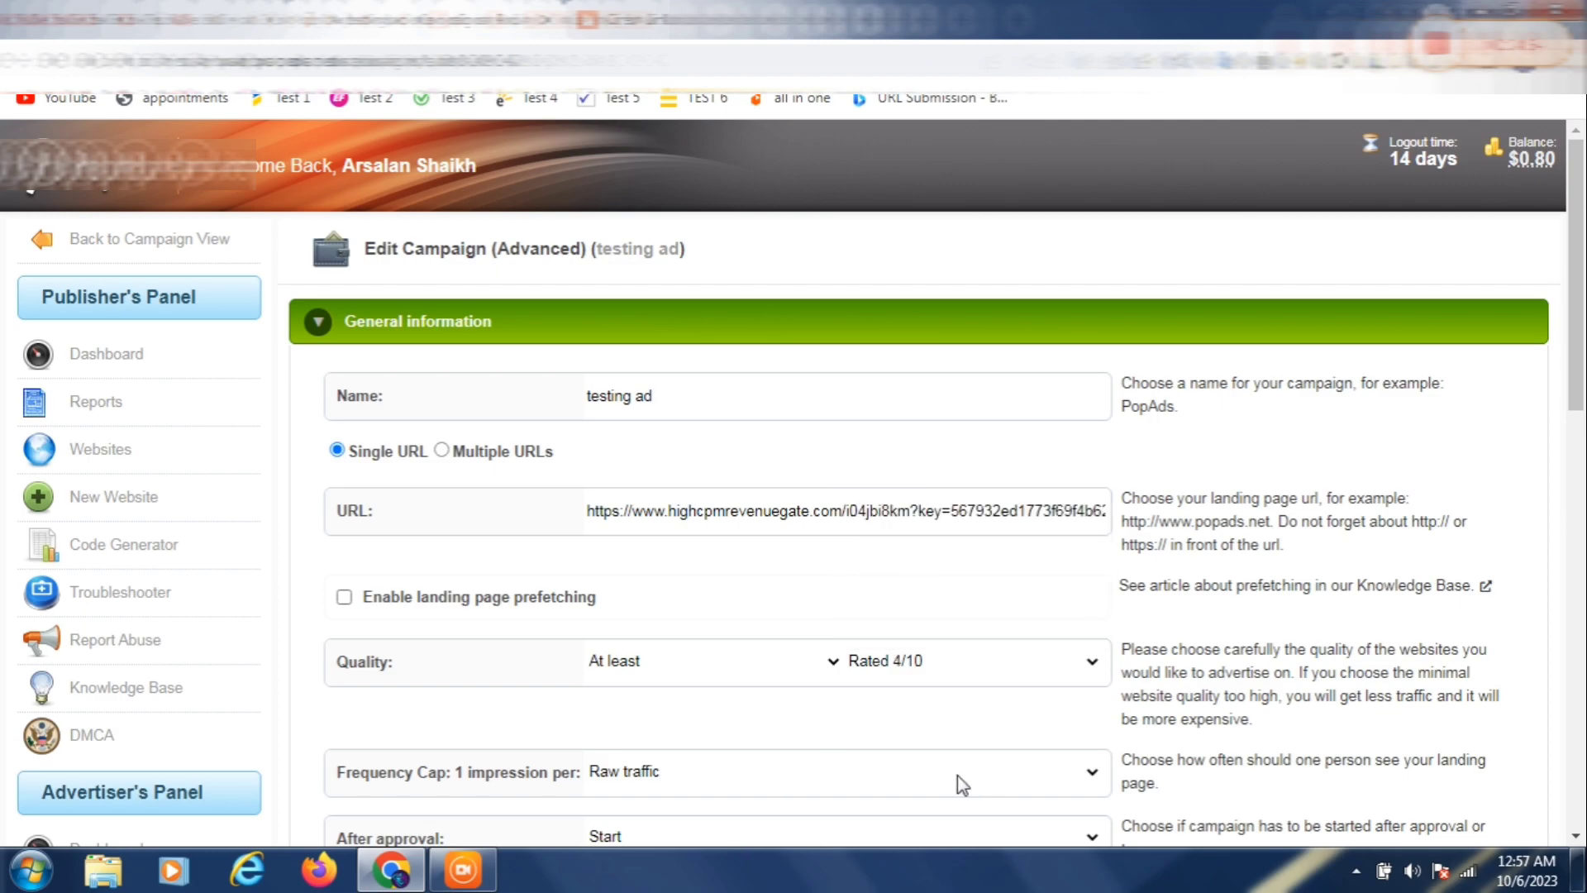
# Try a frequency cap of 3 days and return the cap to Raw traffic
pyautogui.moveTo(1582, 303); pyautogui.dragTo(1583, 442)
pyautogui.click(853, 425)
pyautogui.click(853, 424)
pyautogui.click(851, 426)
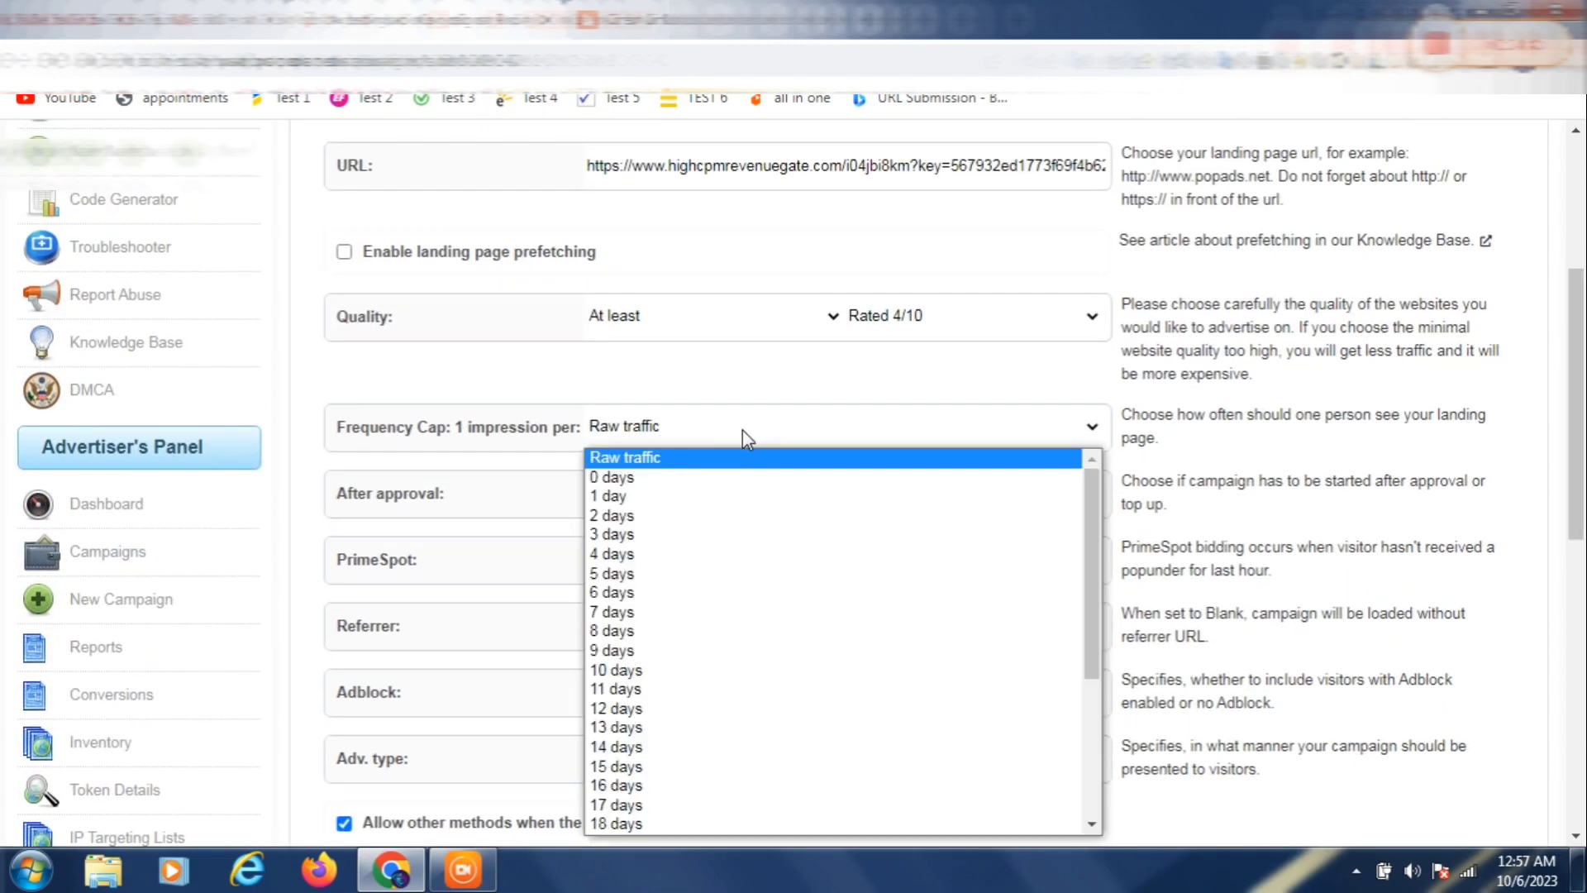
pyautogui.click(698, 540)
pyautogui.click(640, 427)
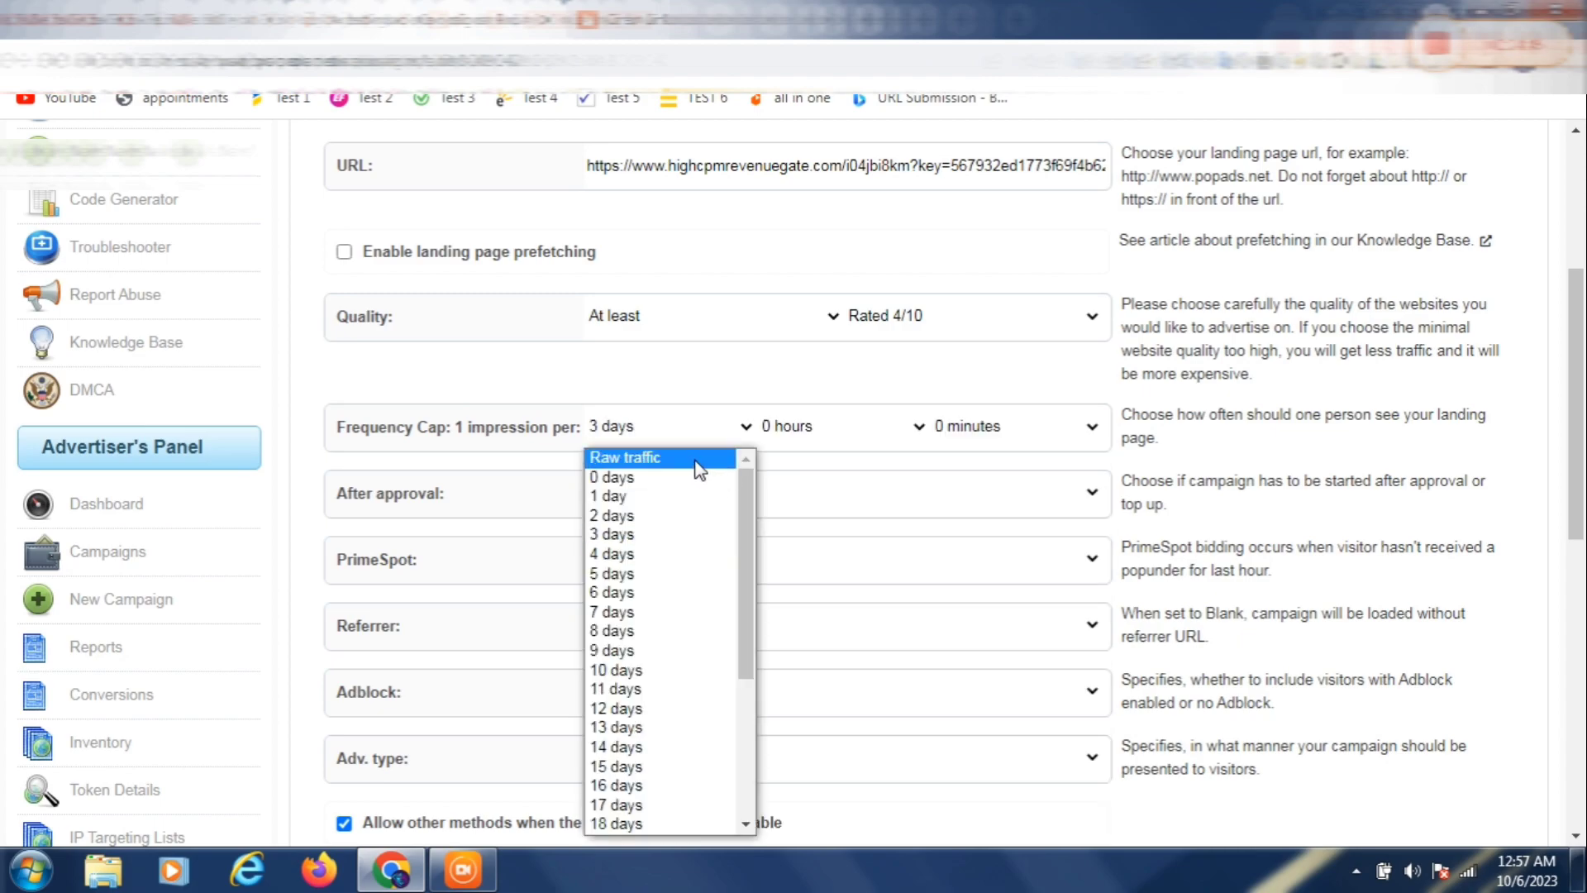
pyautogui.click(694, 459)
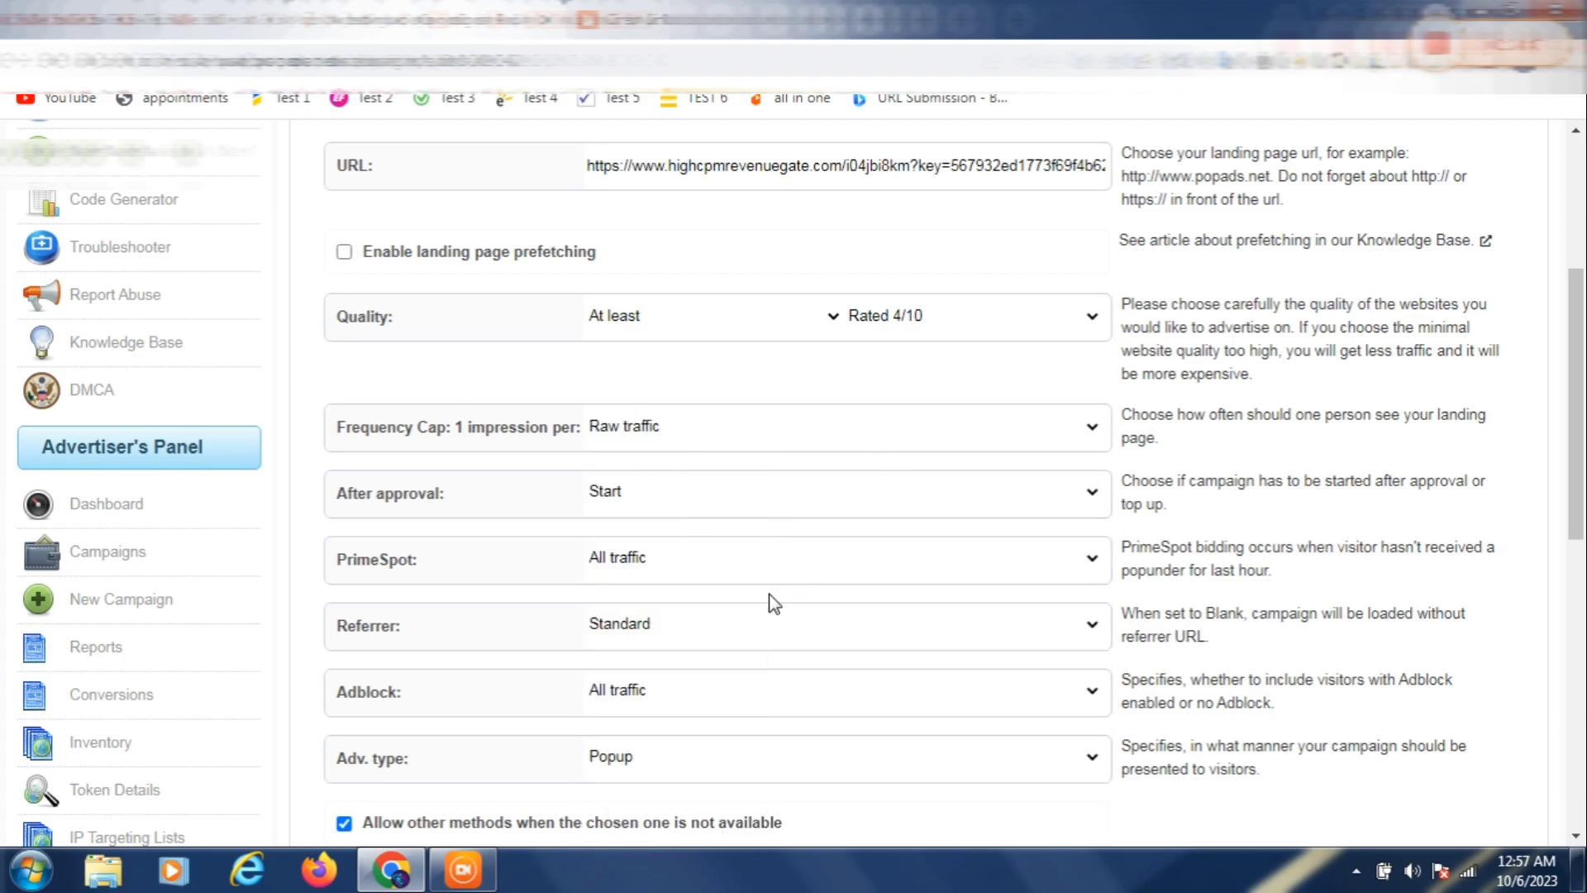
# Look through the campaign's PrimeSpot traffic options and keep All traffic selected
pyautogui.moveTo(1562, 437); pyautogui.dragTo(1568, 549)
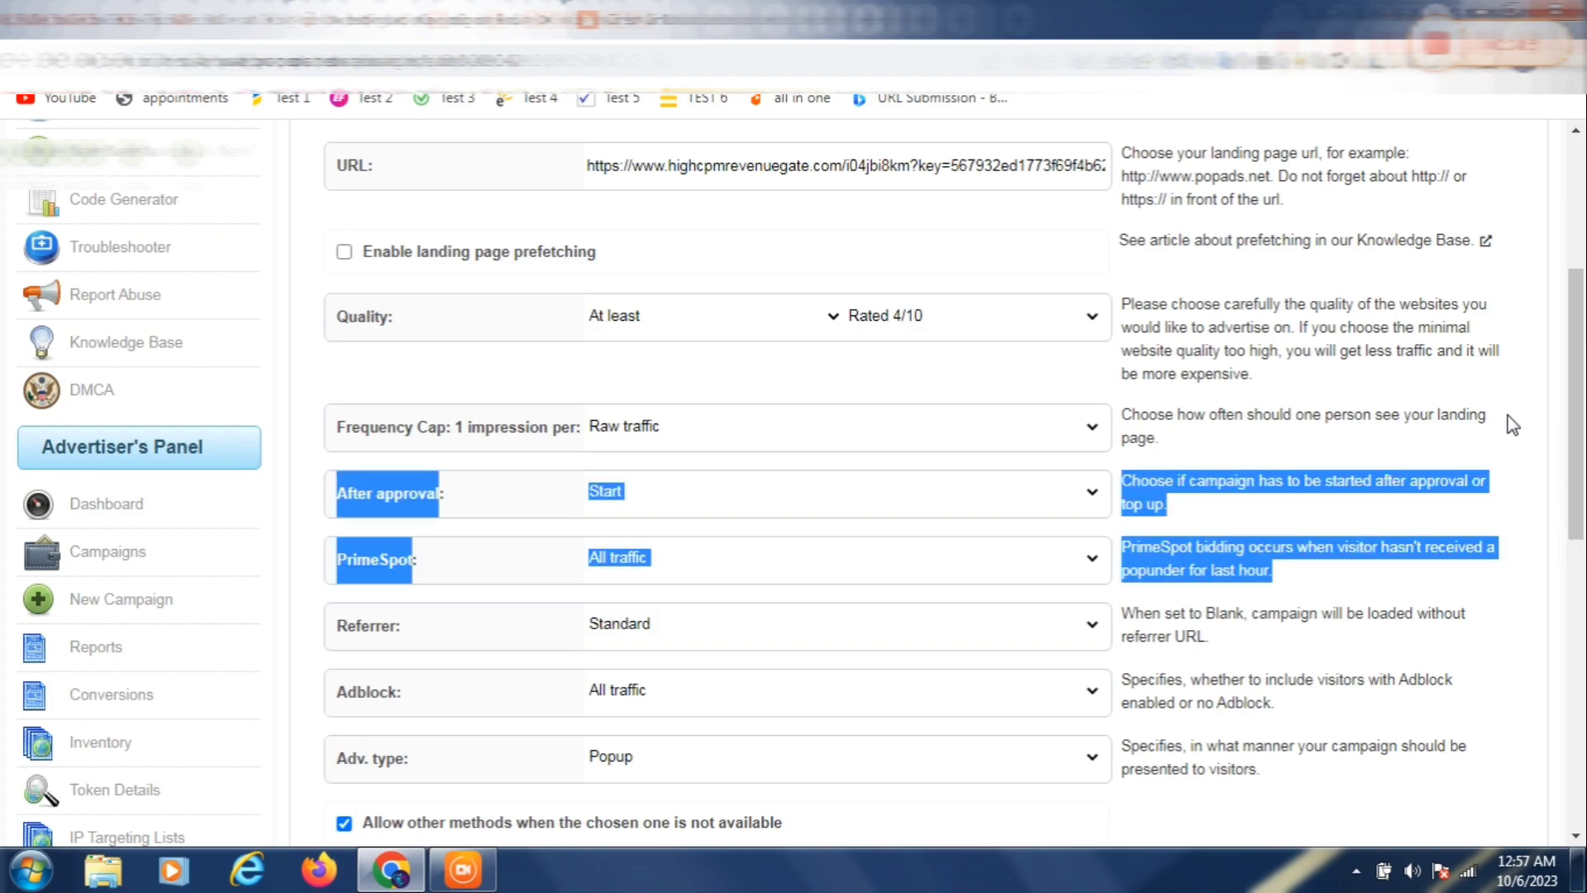
pyautogui.click(1551, 436)
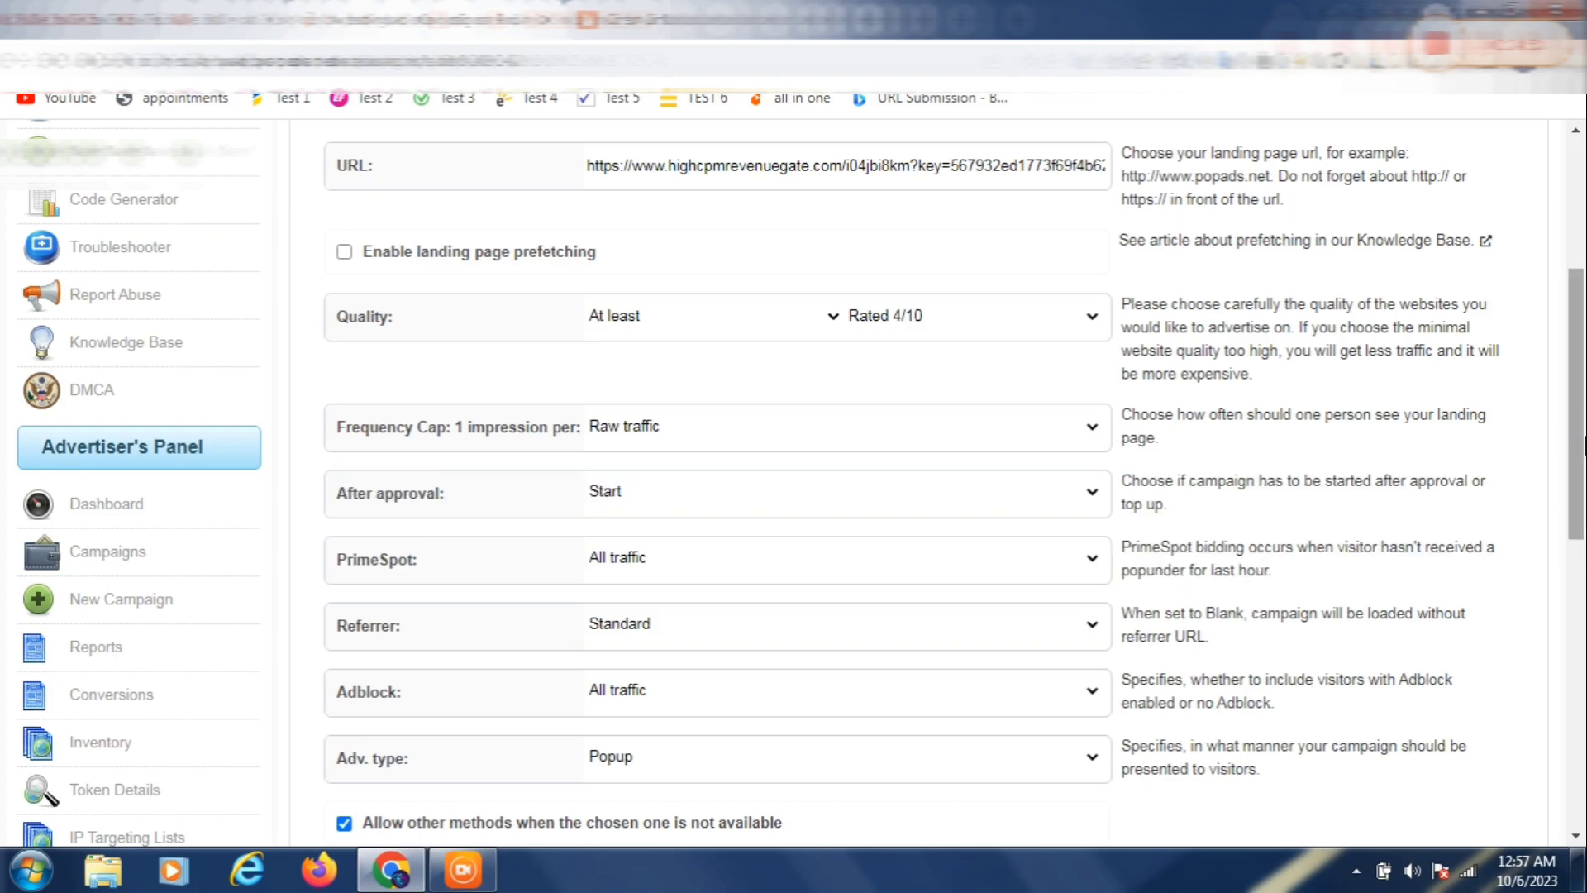
pyautogui.scroll(-2, 1575, 430)
pyautogui.click(735, 376)
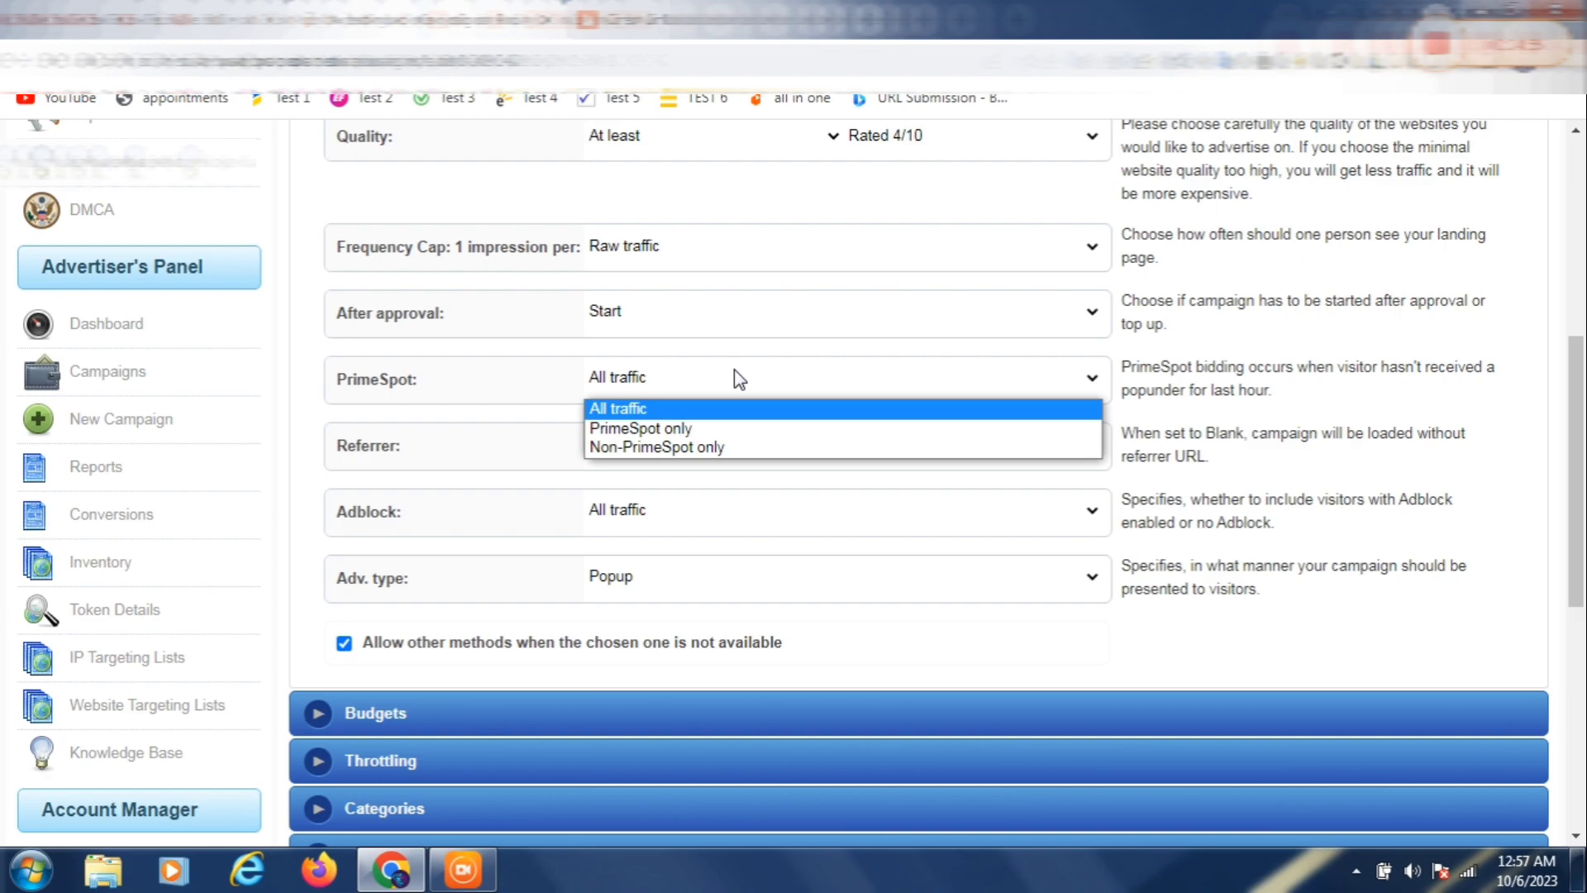
pyautogui.click(697, 389)
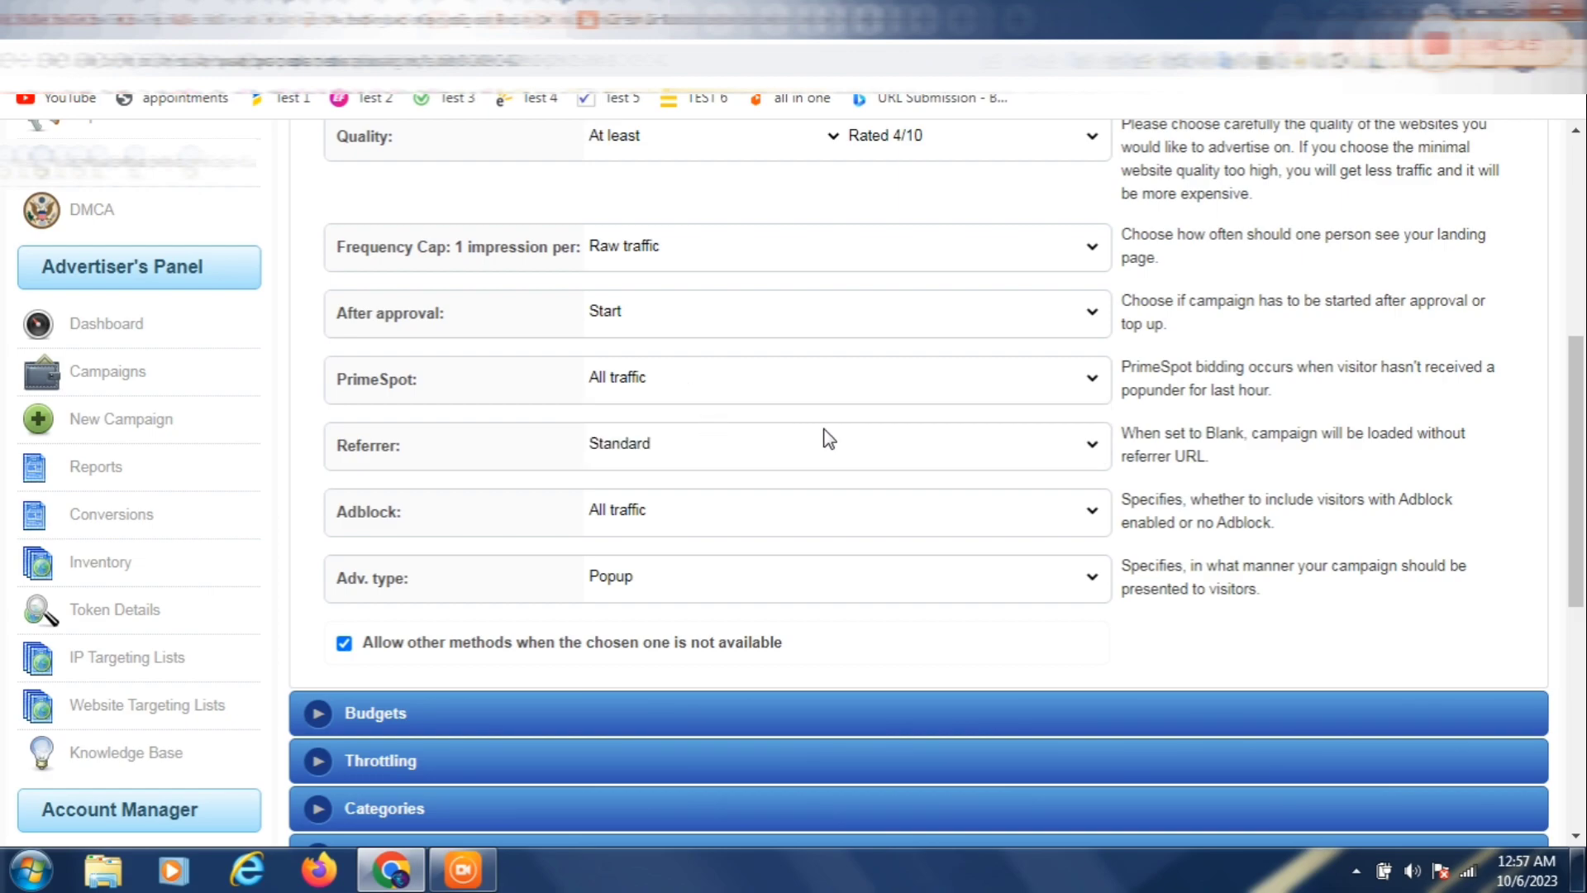
# Set the campaign's advertisement type to Tabup in the general information settings
pyautogui.scroll(-2, 1583, 490)
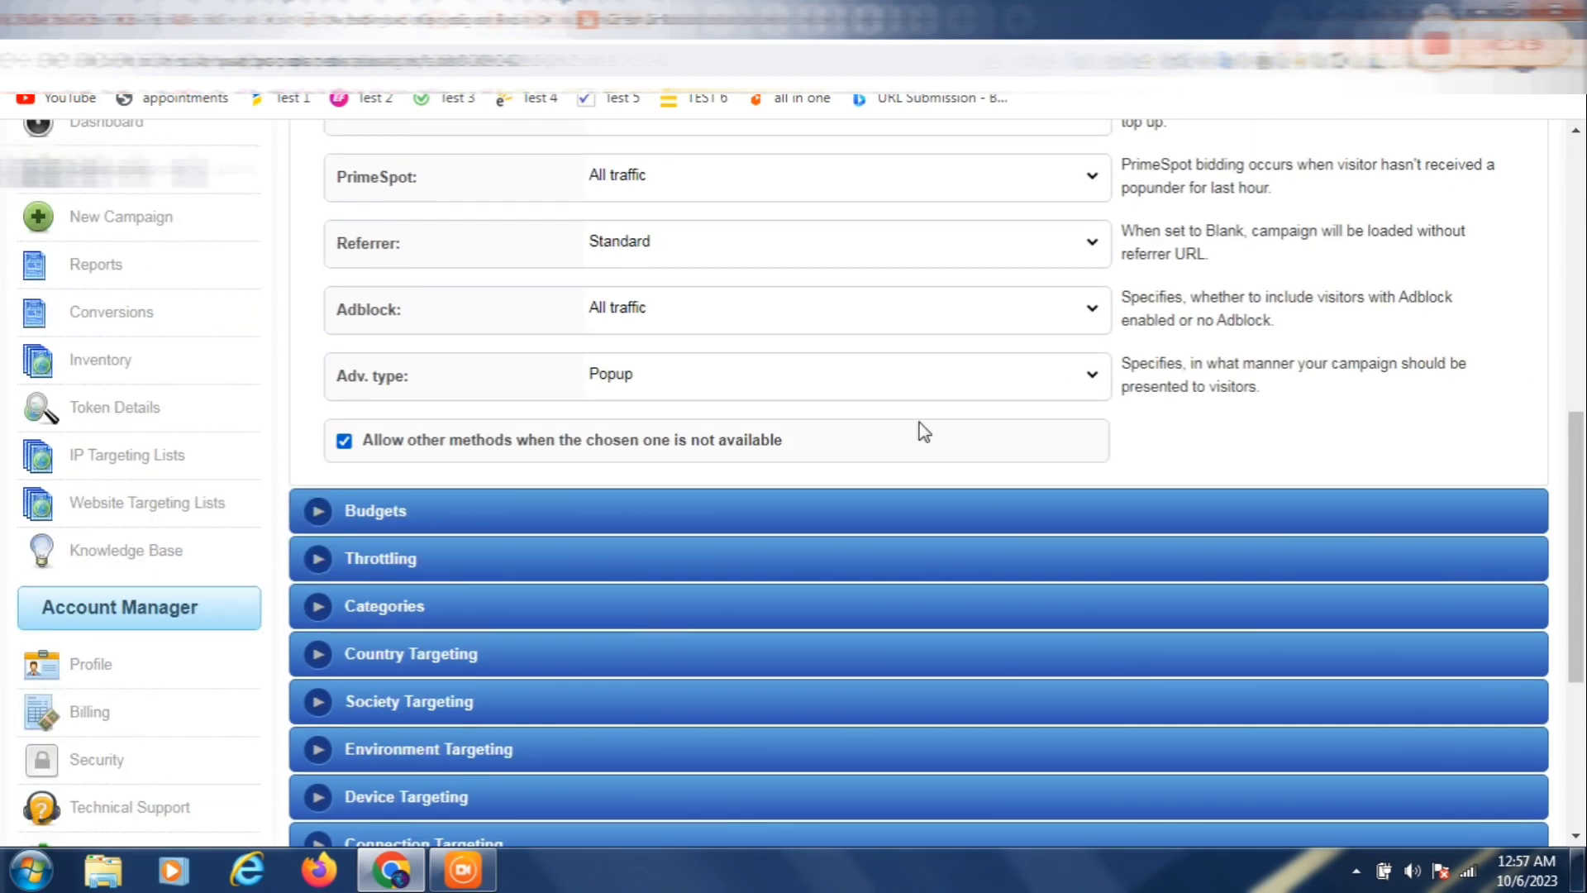
pyautogui.click(705, 376)
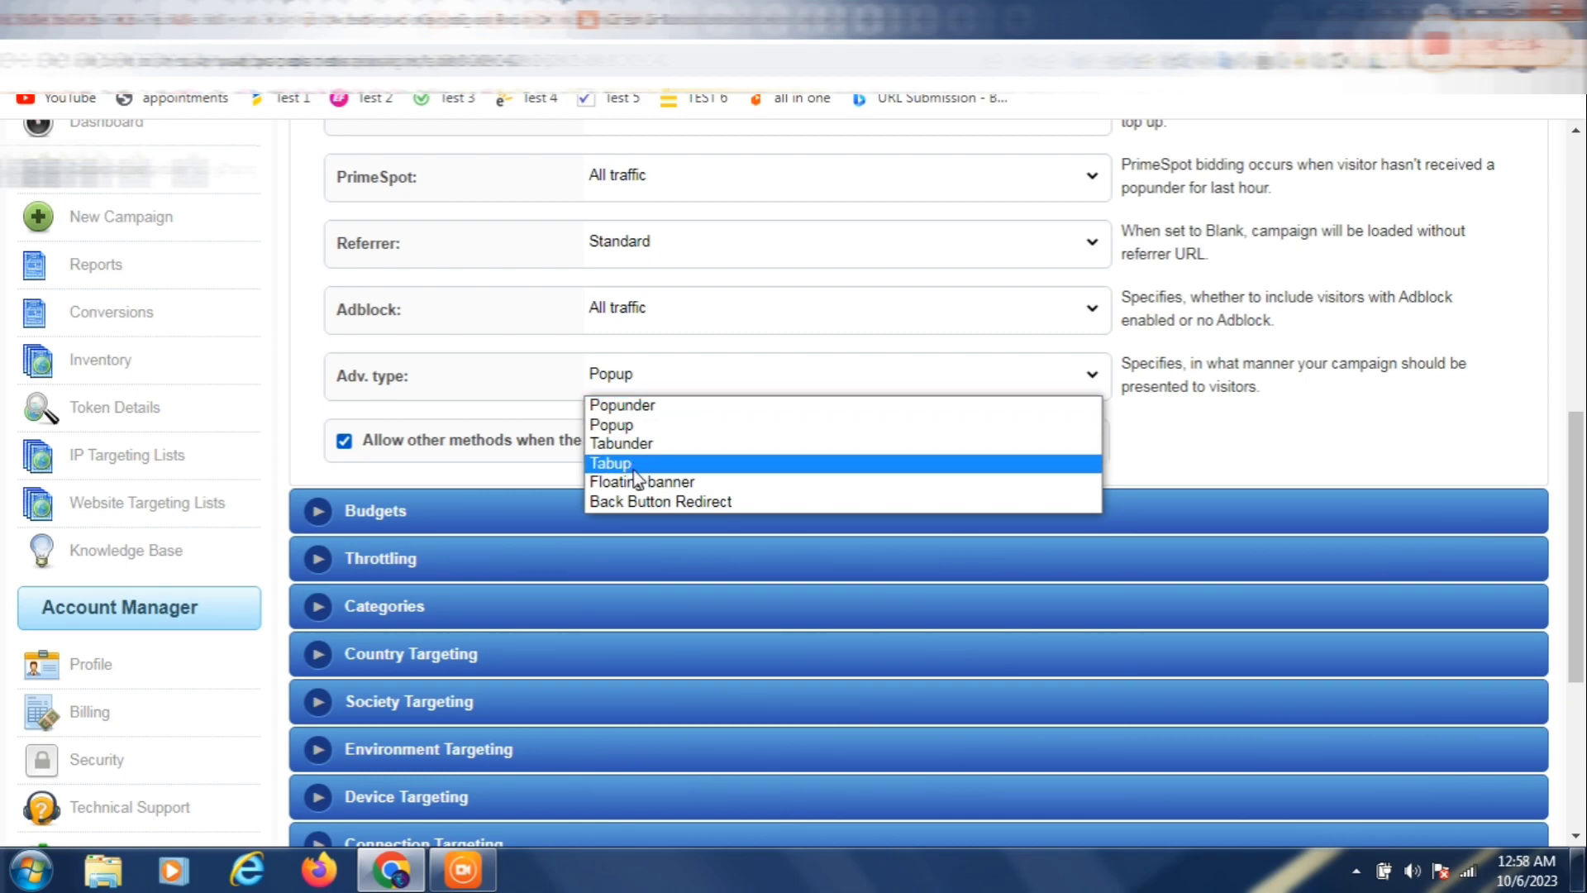
pyautogui.click(610, 465)
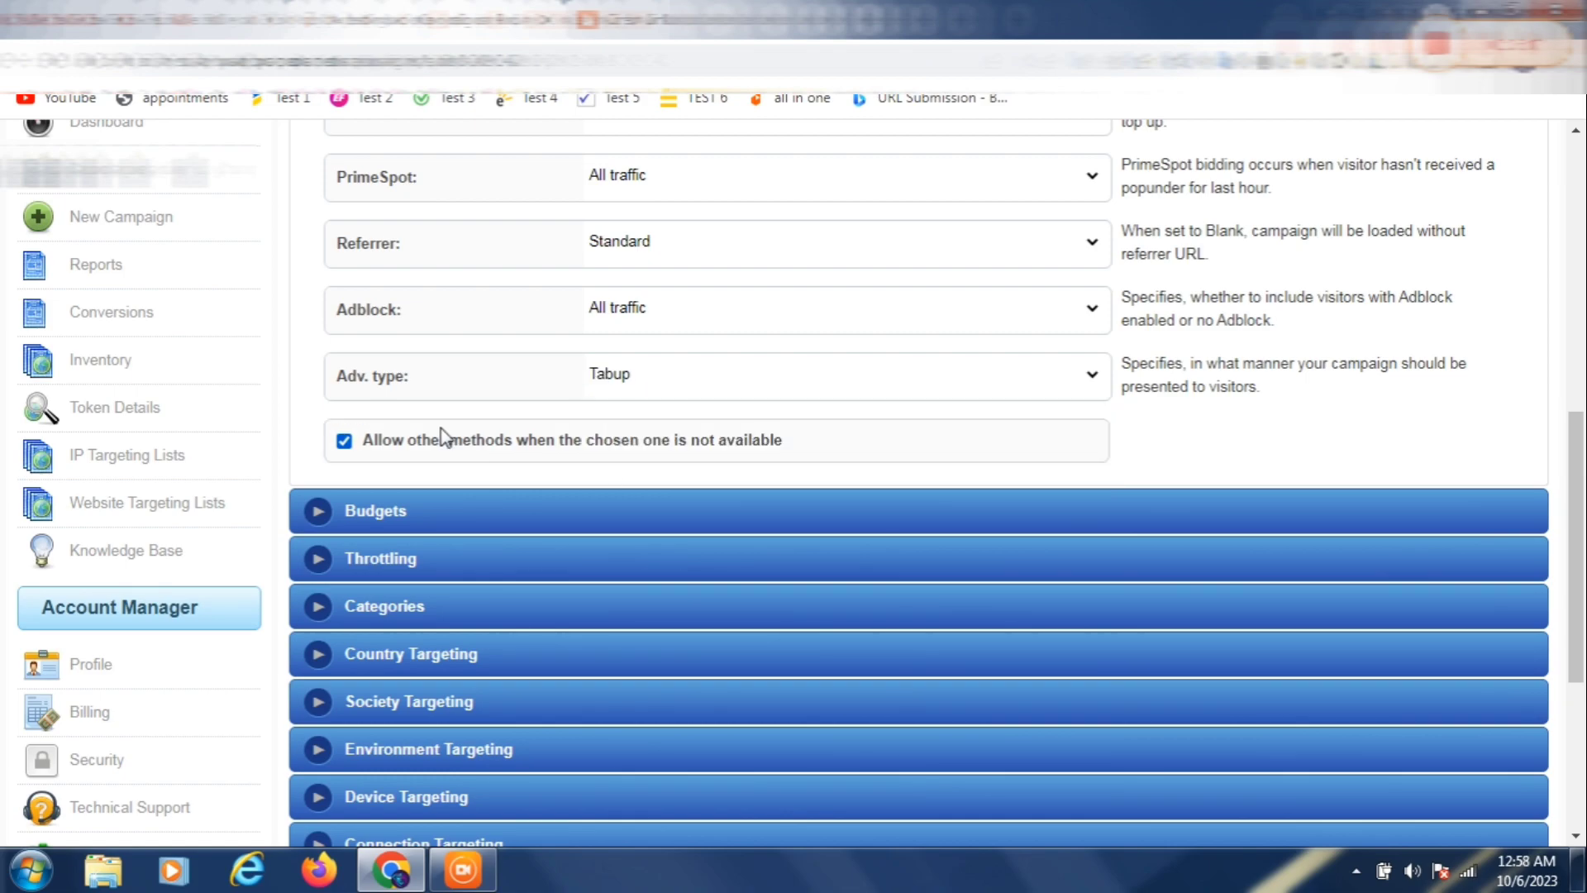
pyautogui.click(633, 387)
pyautogui.click(627, 424)
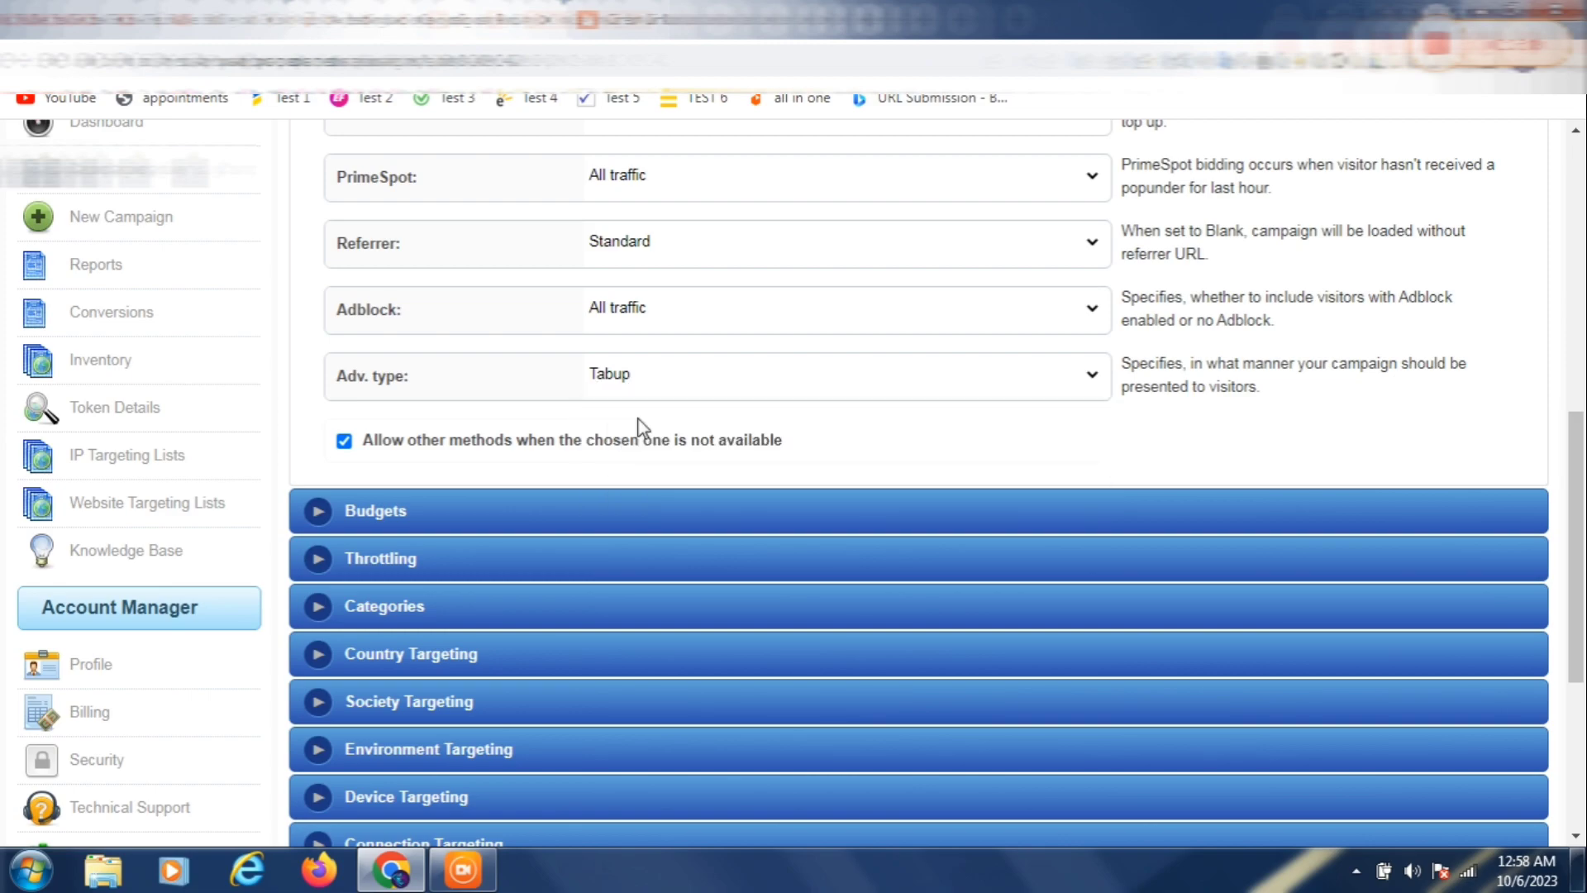
pyautogui.click(634, 377)
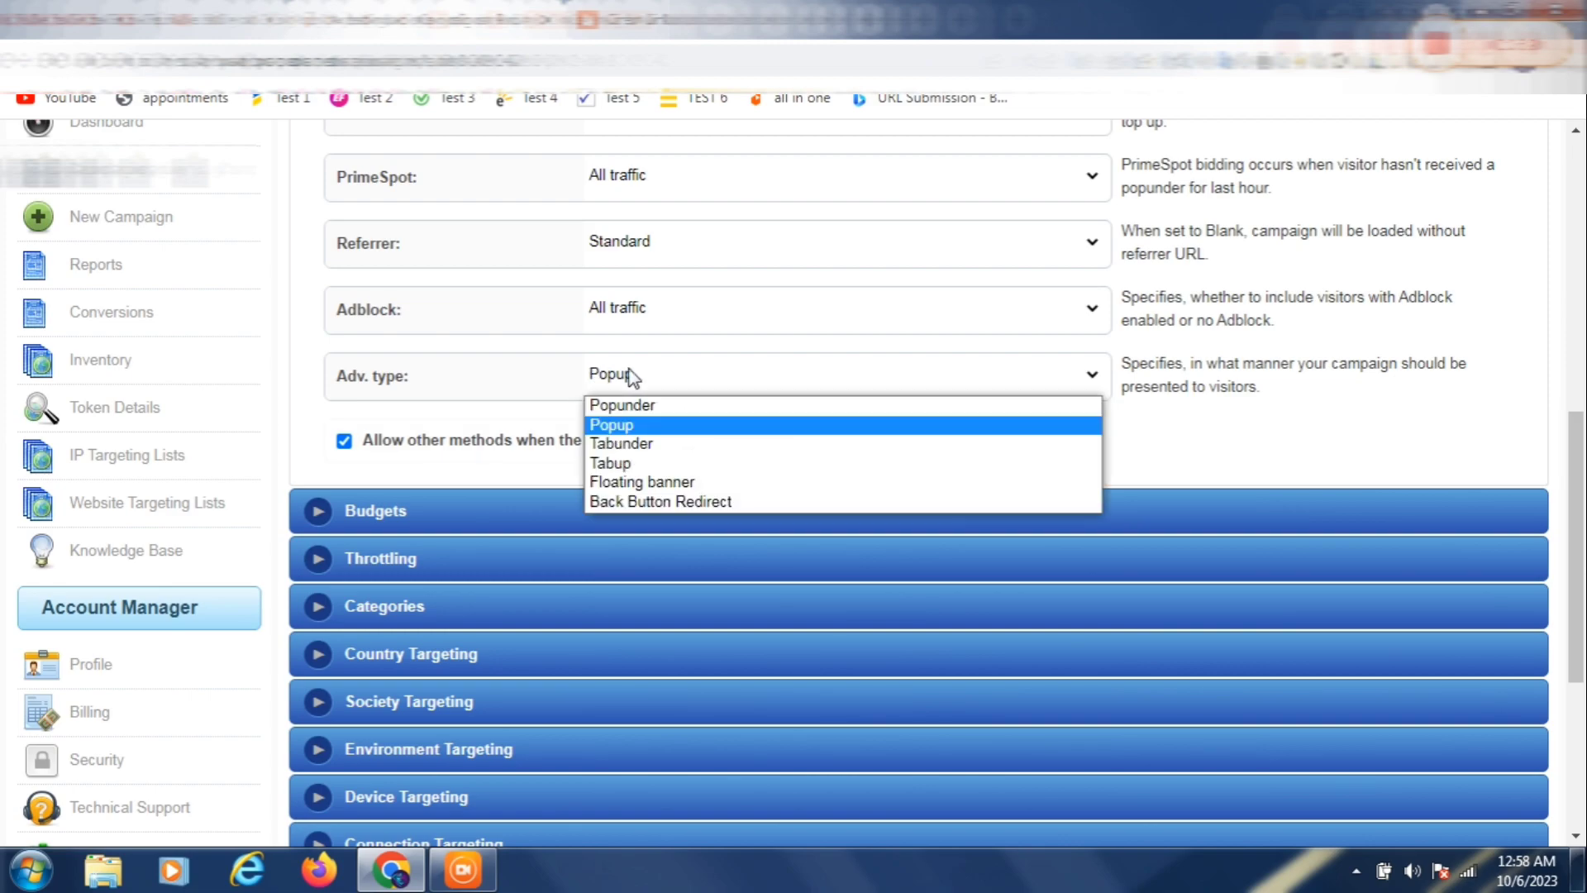
pyautogui.click(671, 461)
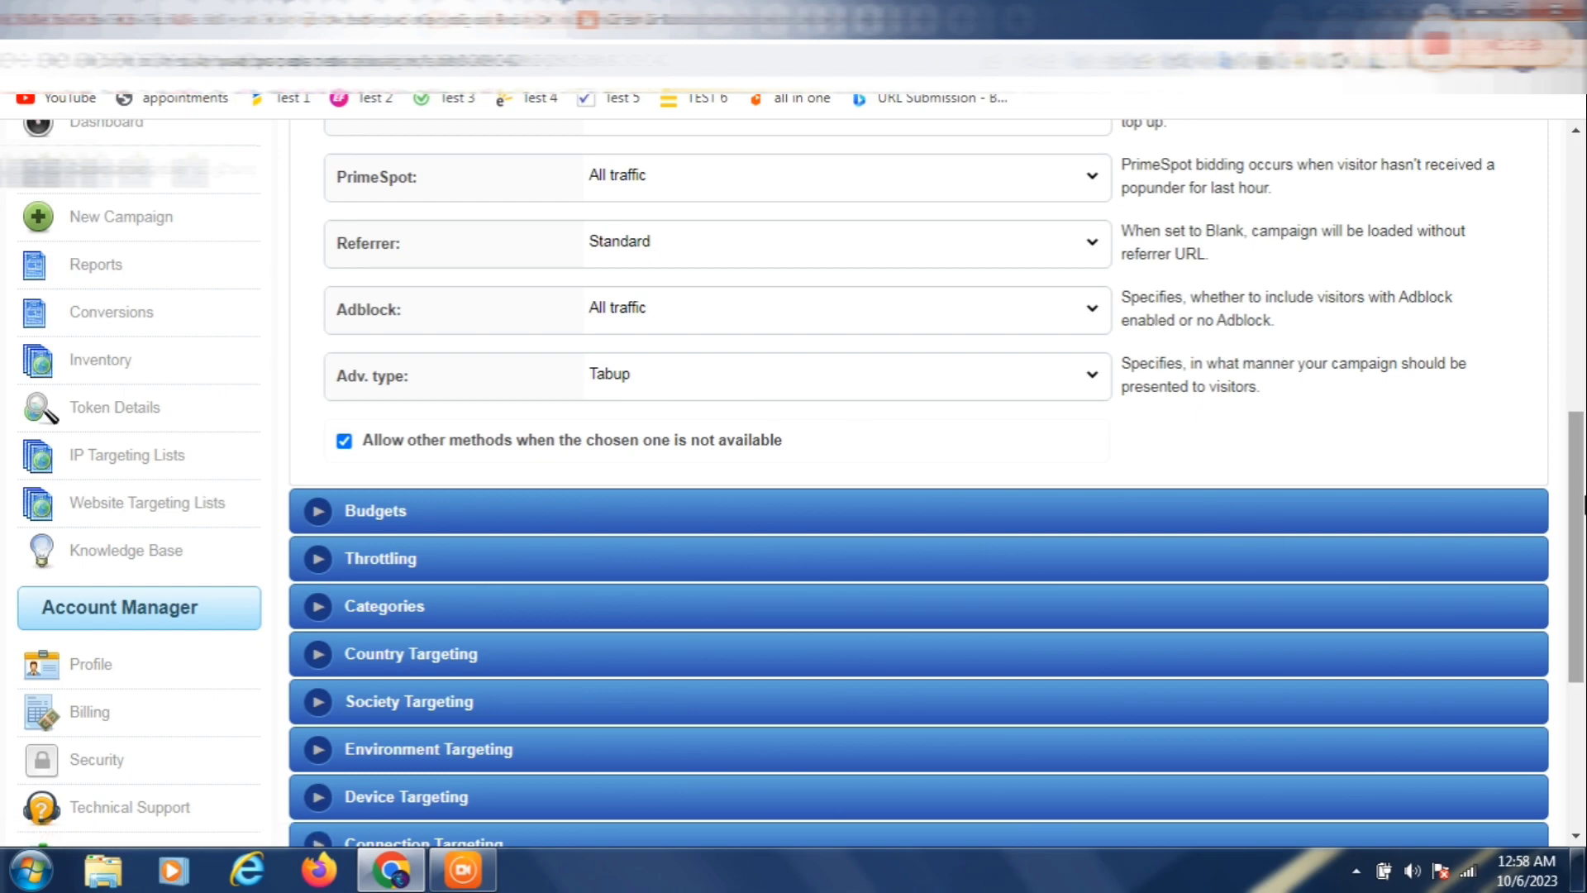
# Open the campaign's budget settings and enter a daily budget of 2.5
pyautogui.scroll(-1, 1576, 496)
pyautogui.click(415, 471)
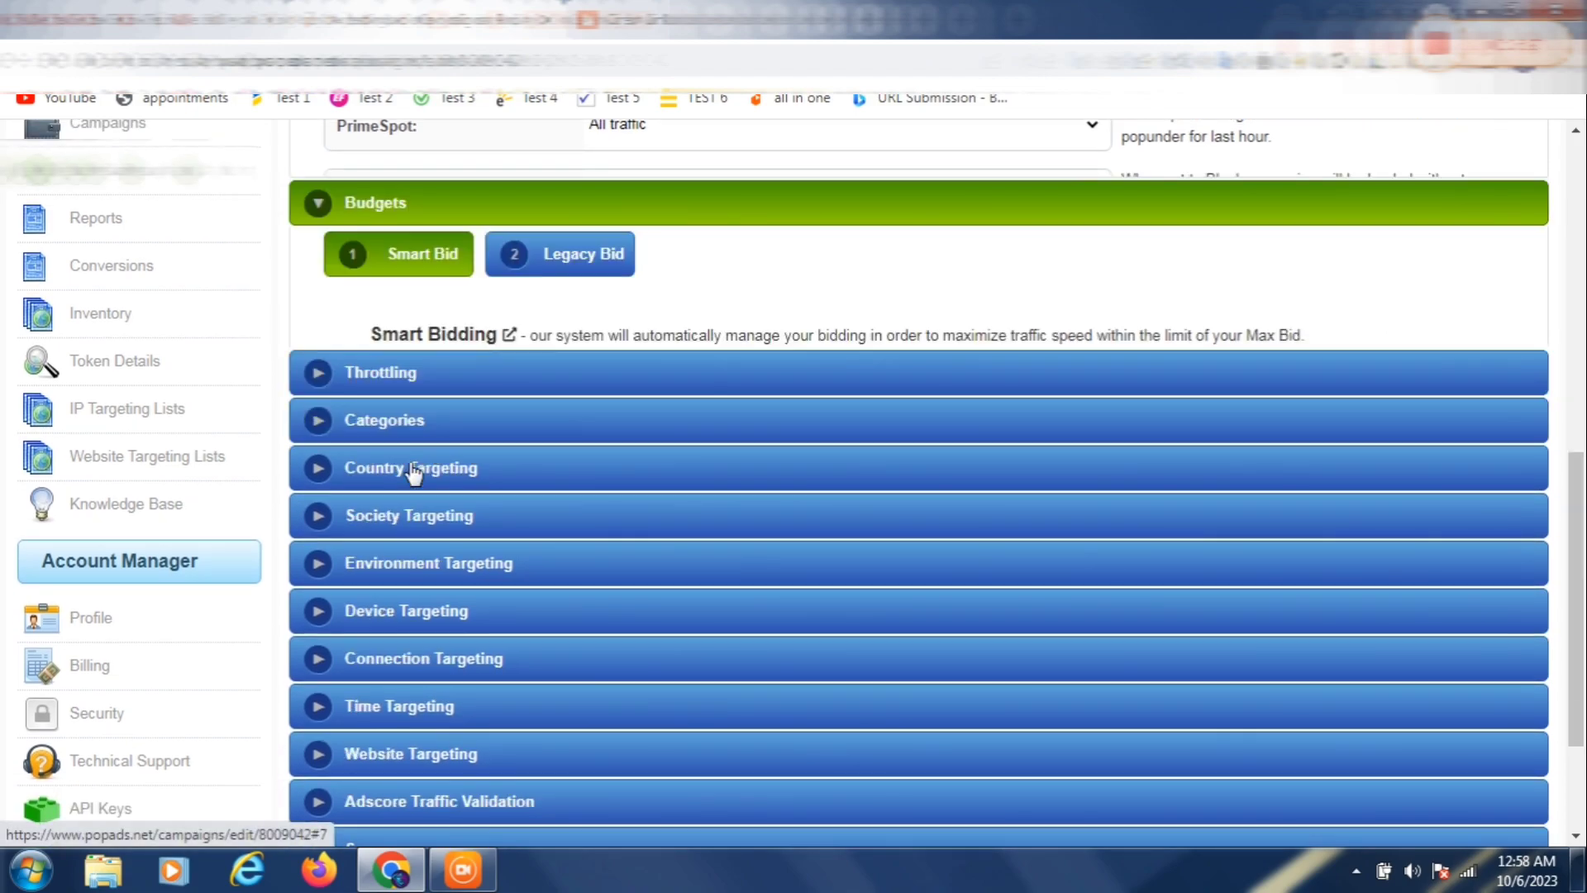
pyautogui.click(729, 537)
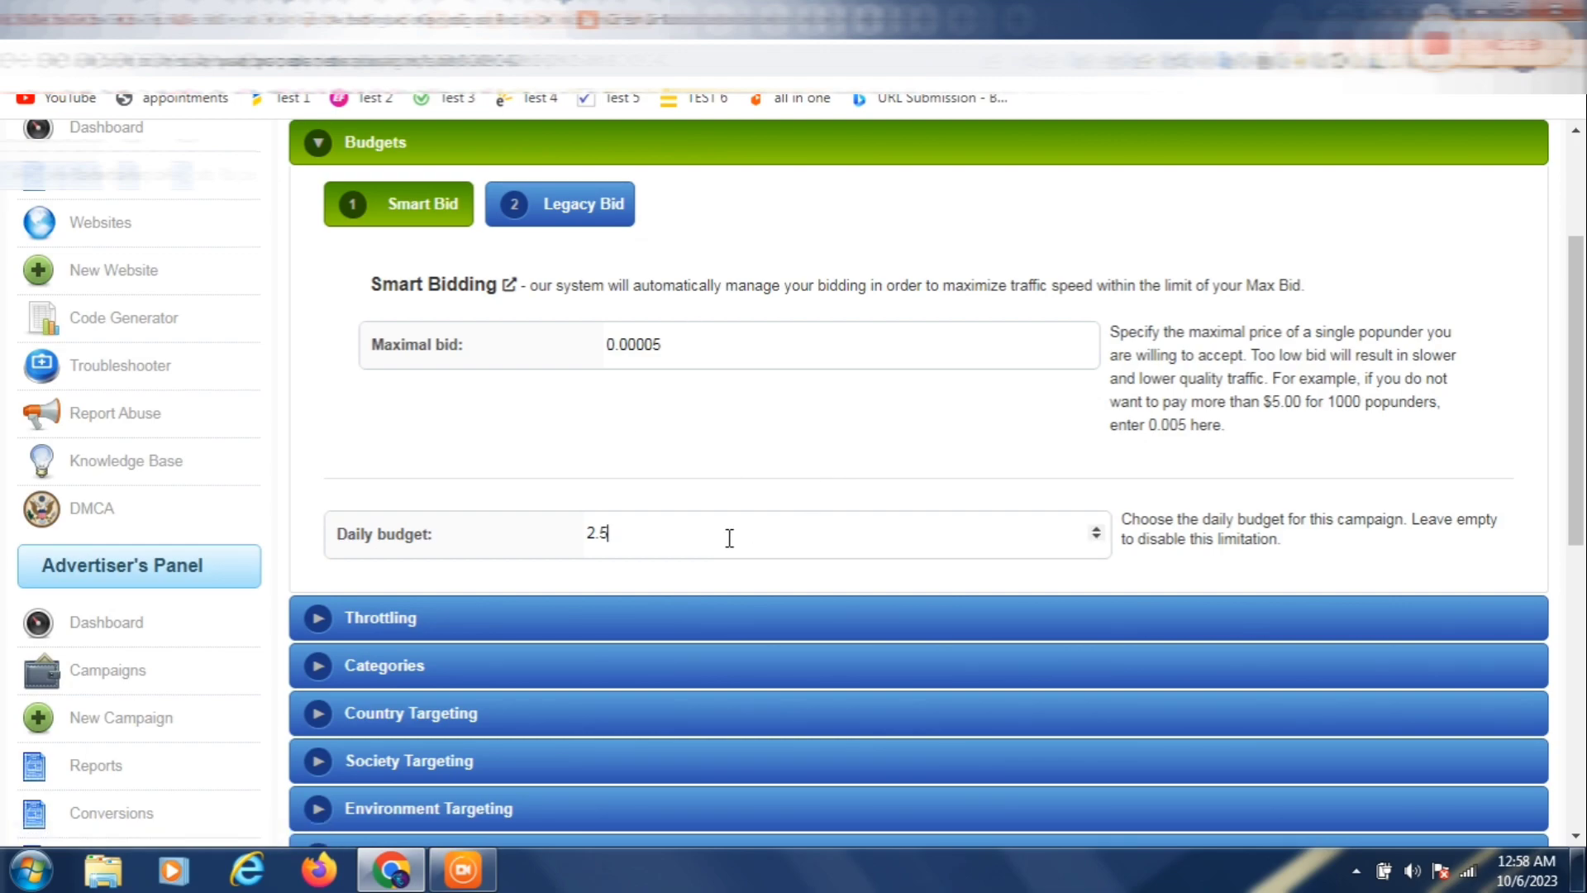
pyautogui.press('BackSpace')
pyautogui.press('BackSpace')
pyautogui.write('5')
pyautogui.press('BackSpace')
pyautogui.write('2.5')
# Set the Smart Bid maximal bid to 0.00015
pyautogui.scroll(-2, 1583, 432)
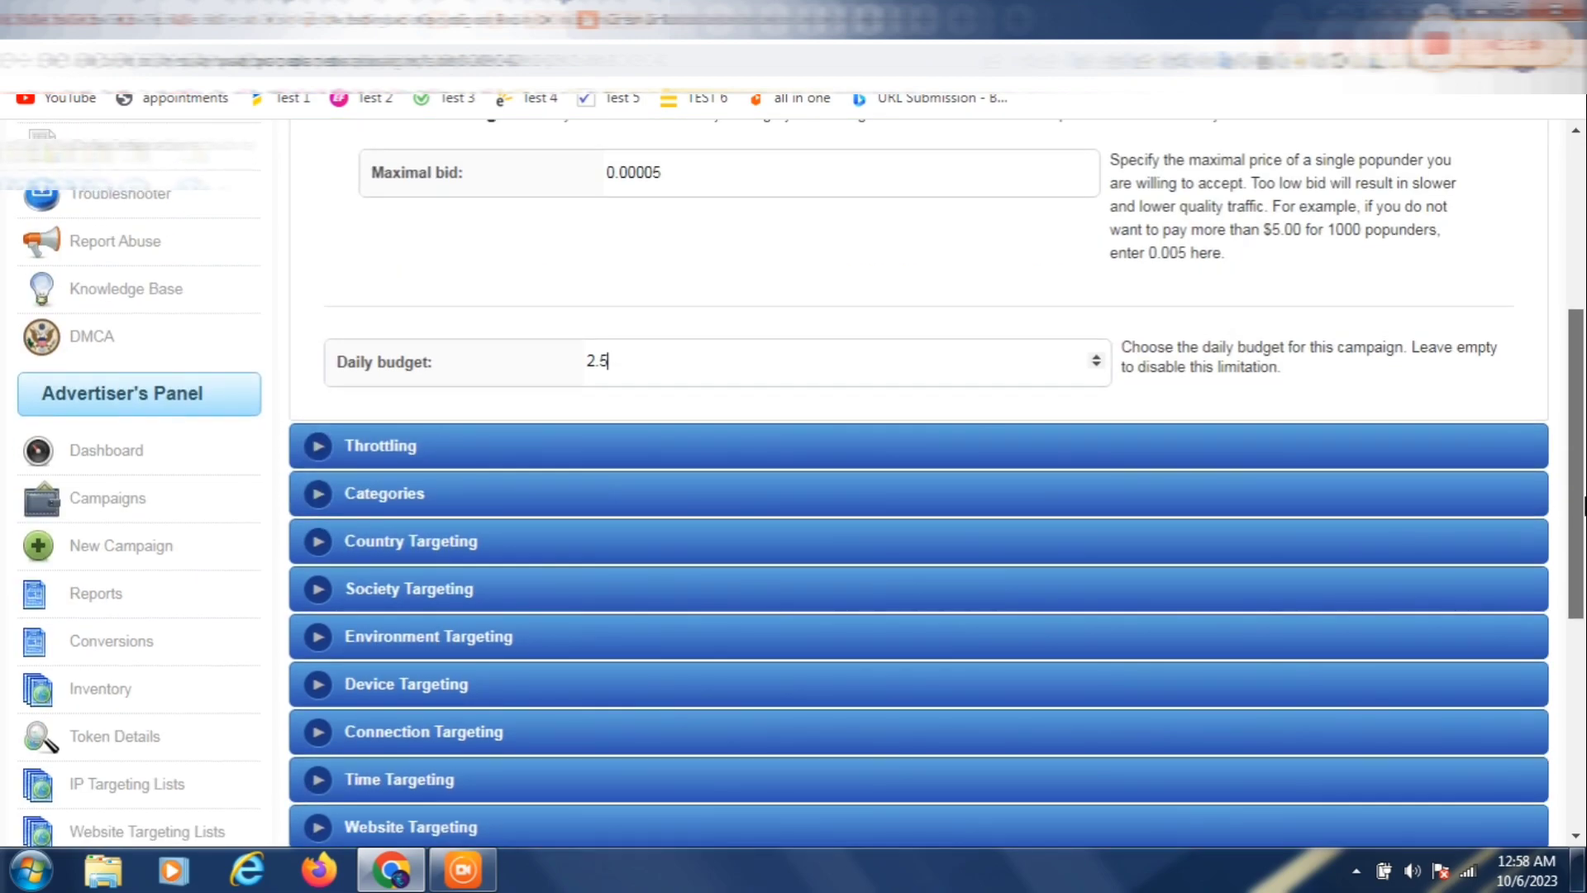
pyautogui.scroll(3, 1548, 397)
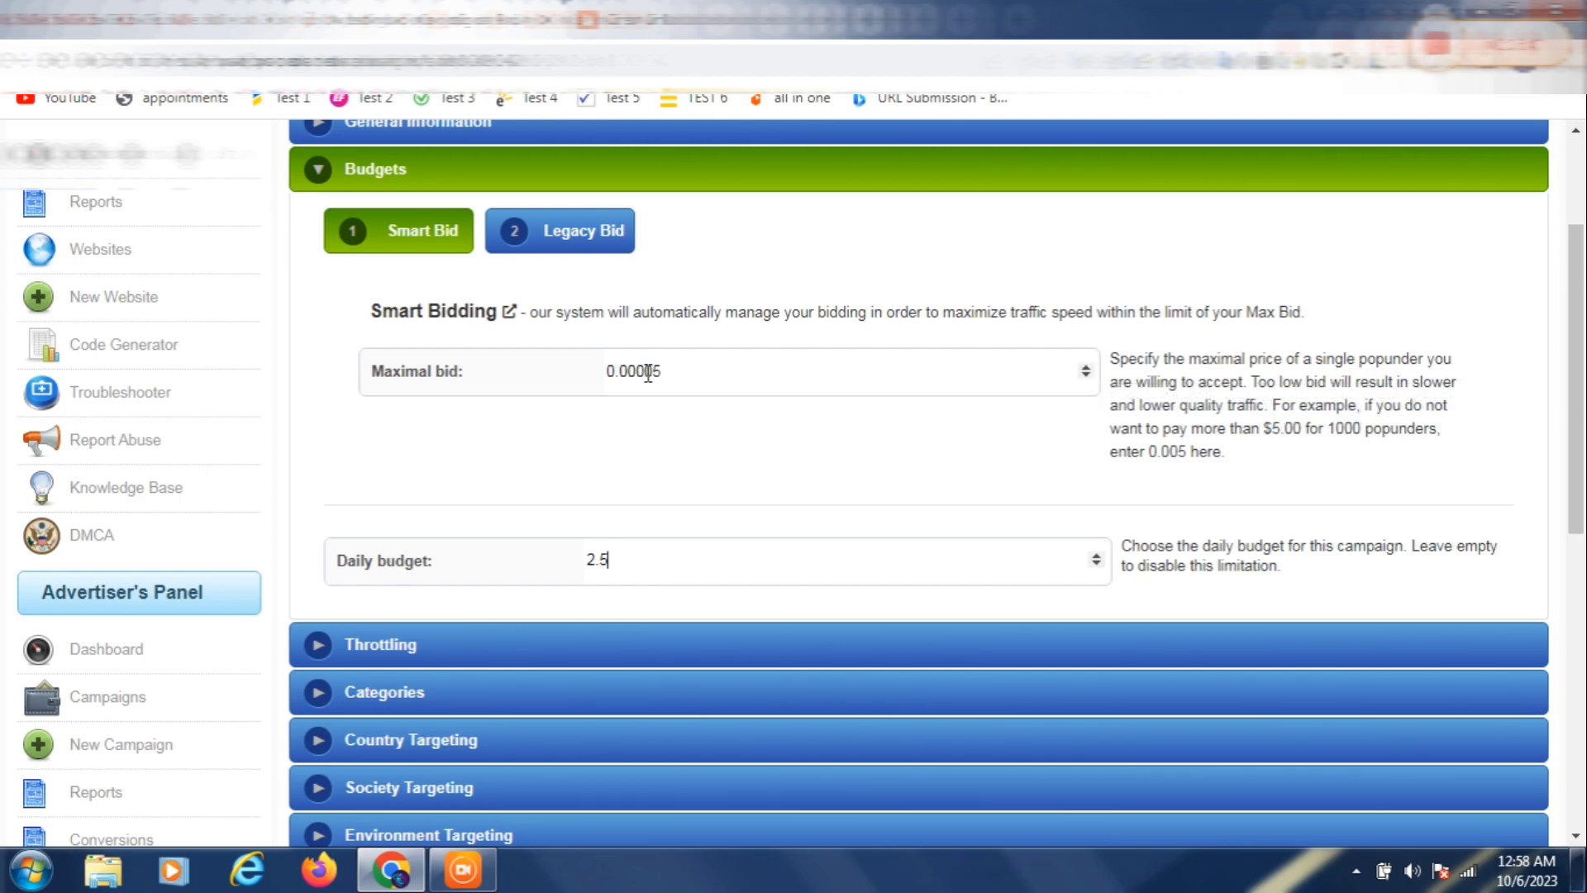
pyautogui.click(709, 366)
pyautogui.press('BackSpace')
pyautogui.write('35')
pyautogui.write('05')
pyautogui.press('BackSpace')
pyautogui.write('15')
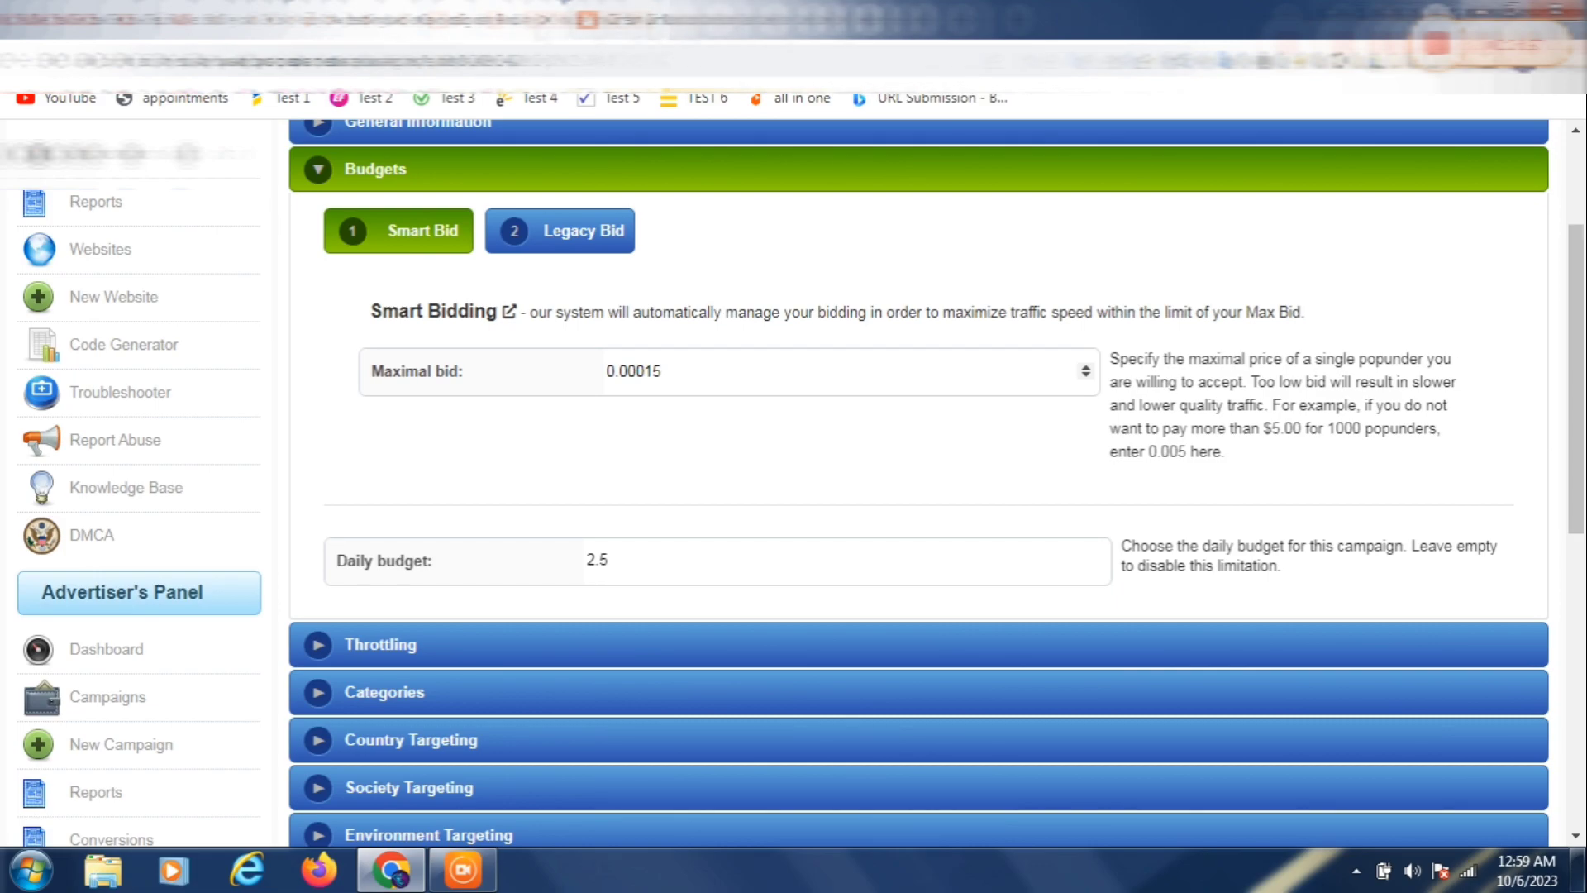
# Save the campaign changes and check the updated campaign info
pyautogui.moveTo(1578, 413); pyautogui.dragTo(1554, 599)
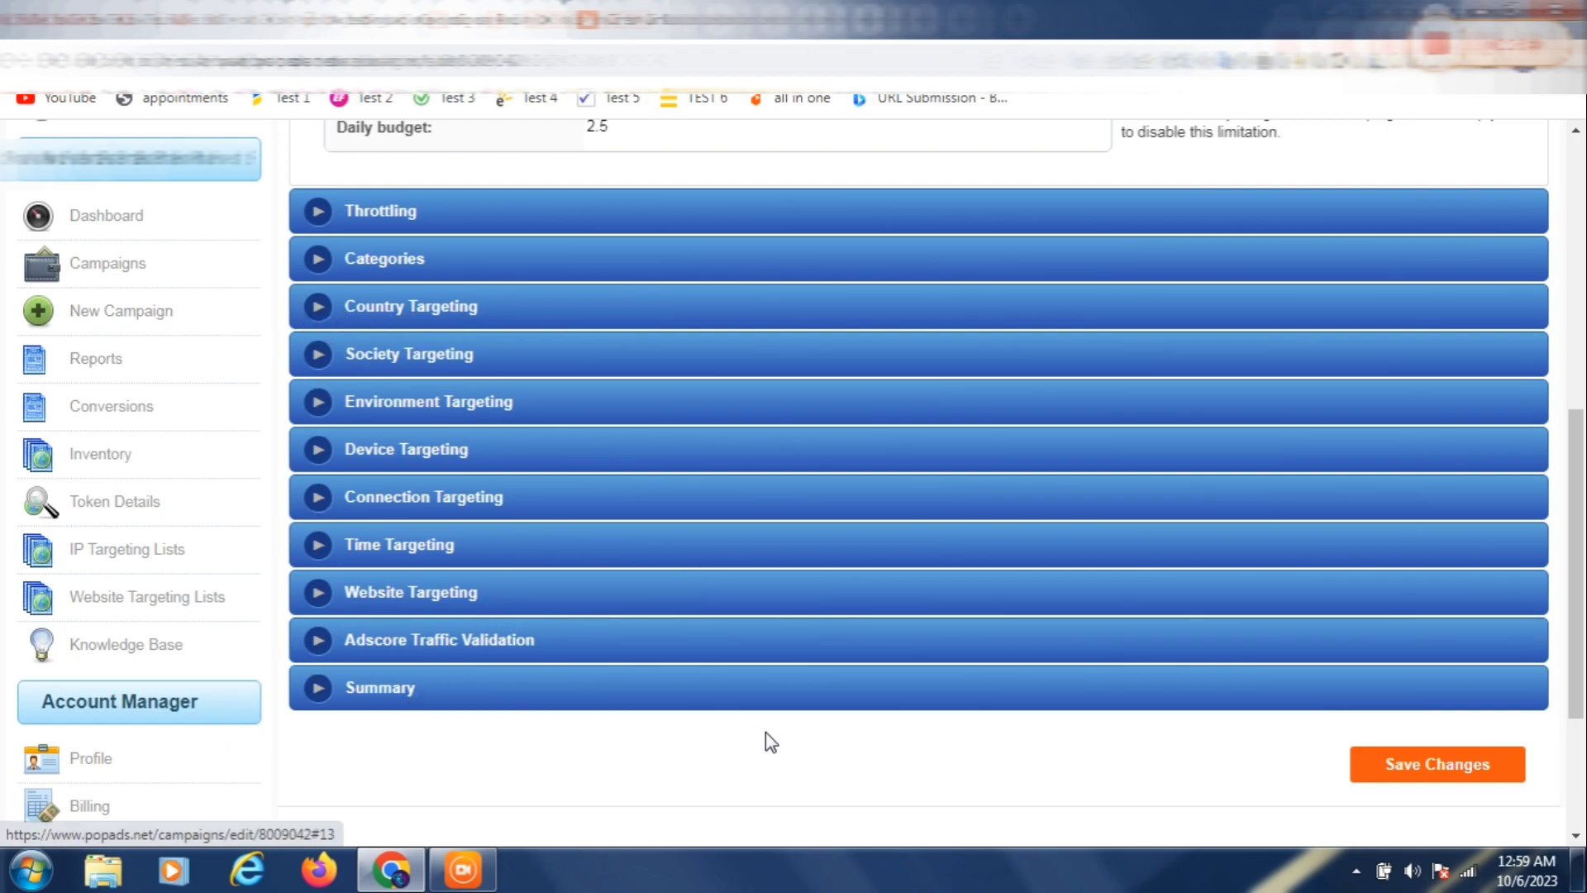
pyautogui.click(1468, 765)
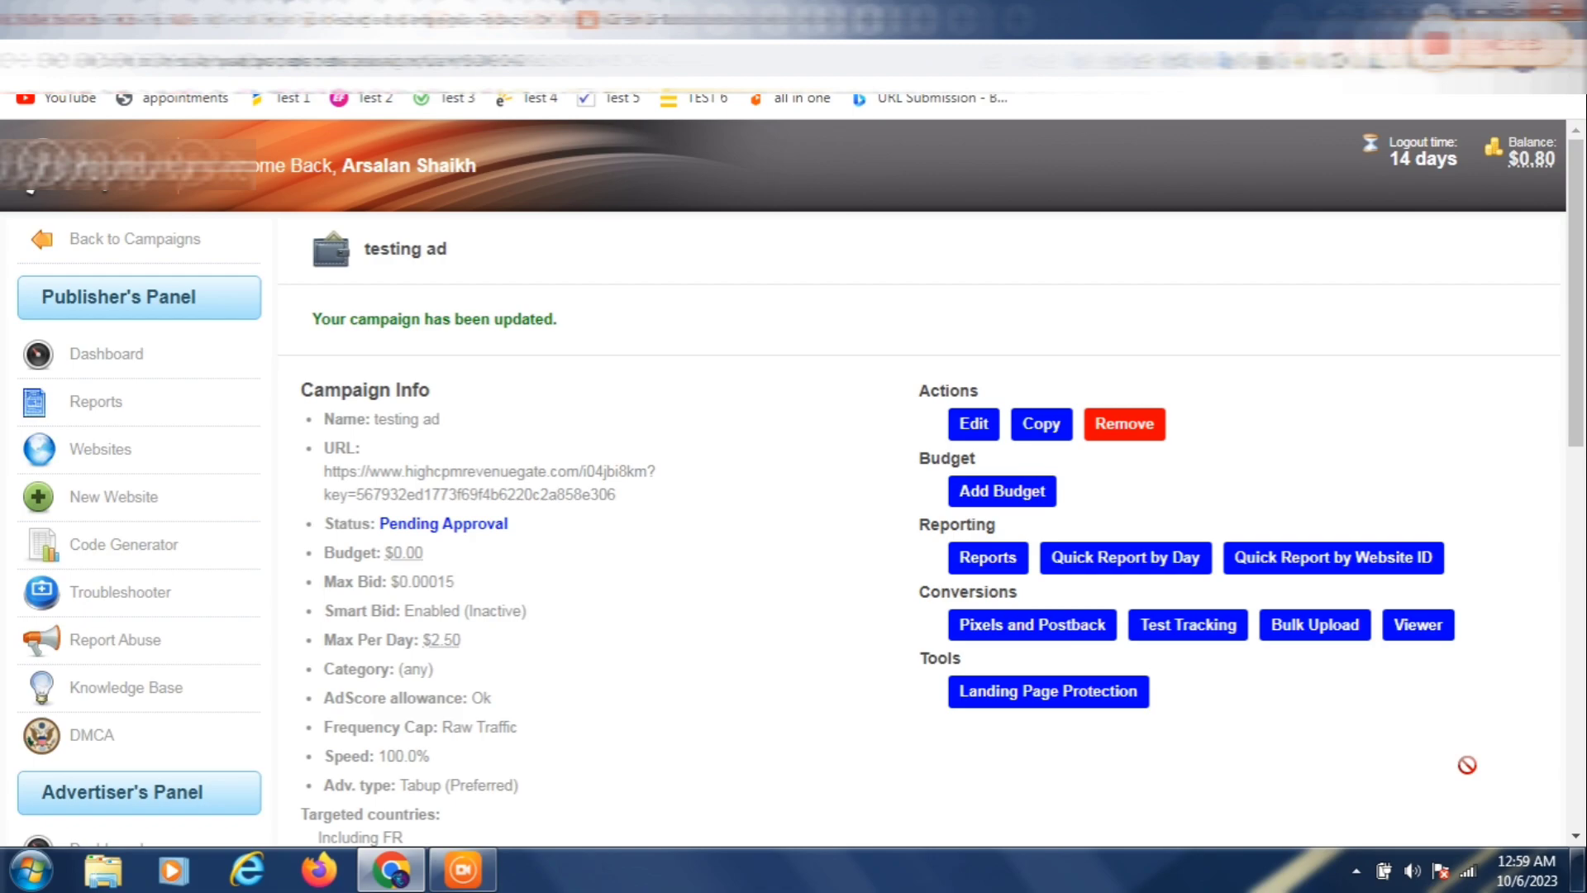
pyautogui.scroll(-2, 1574, 413)
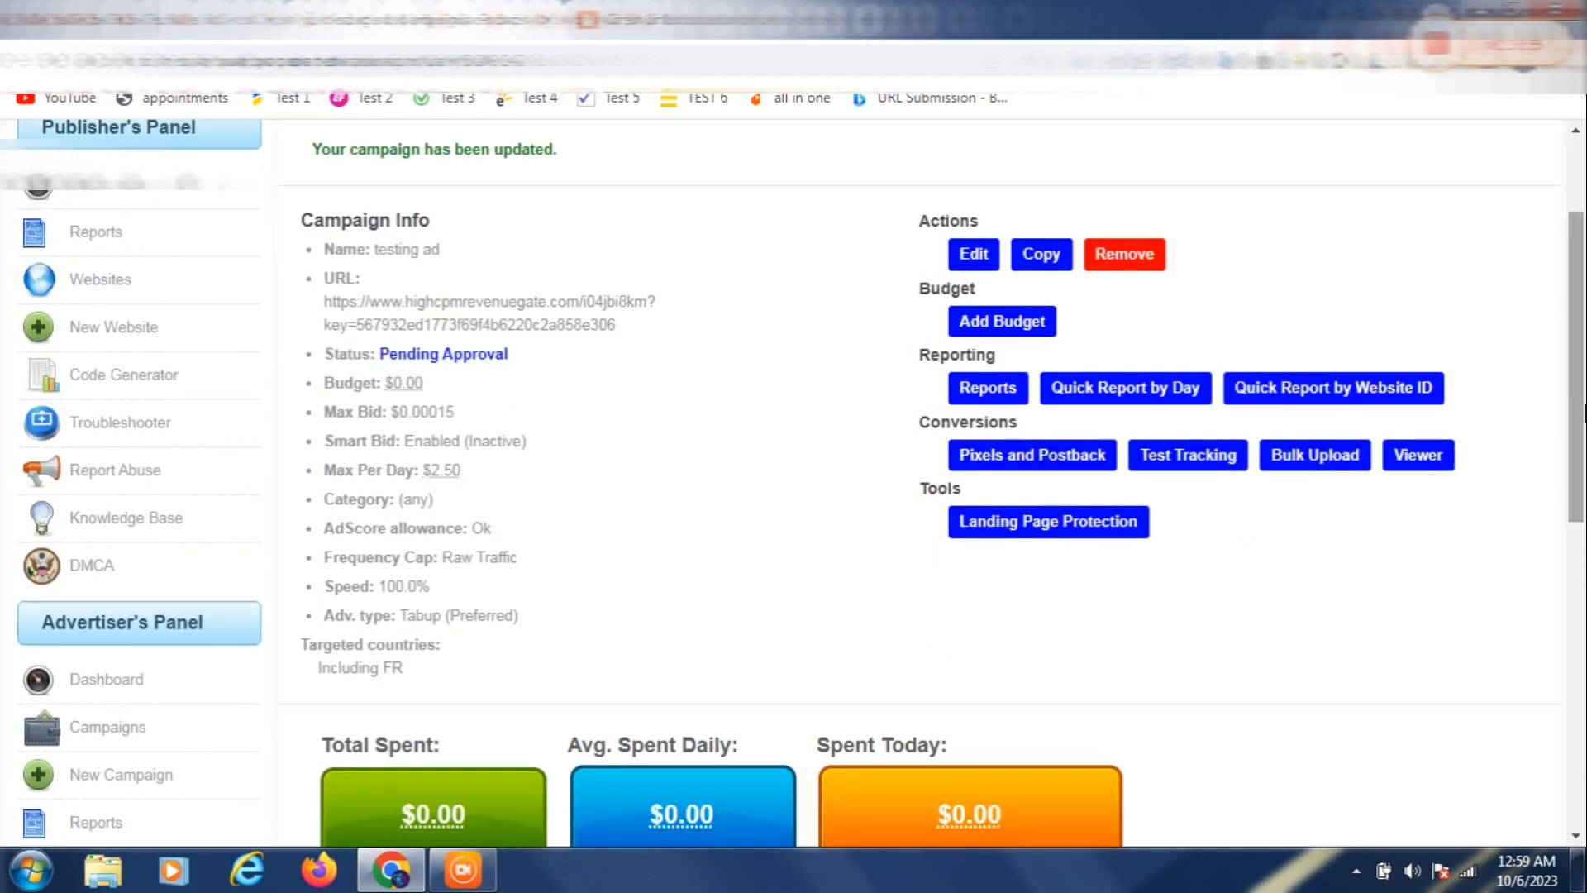
# Check the testing ad campaign's advertisement type and approval status in its campaign info
pyautogui.moveTo(400, 615); pyautogui.dragTo(478, 616)
pyautogui.scroll(2, 1488, 422)
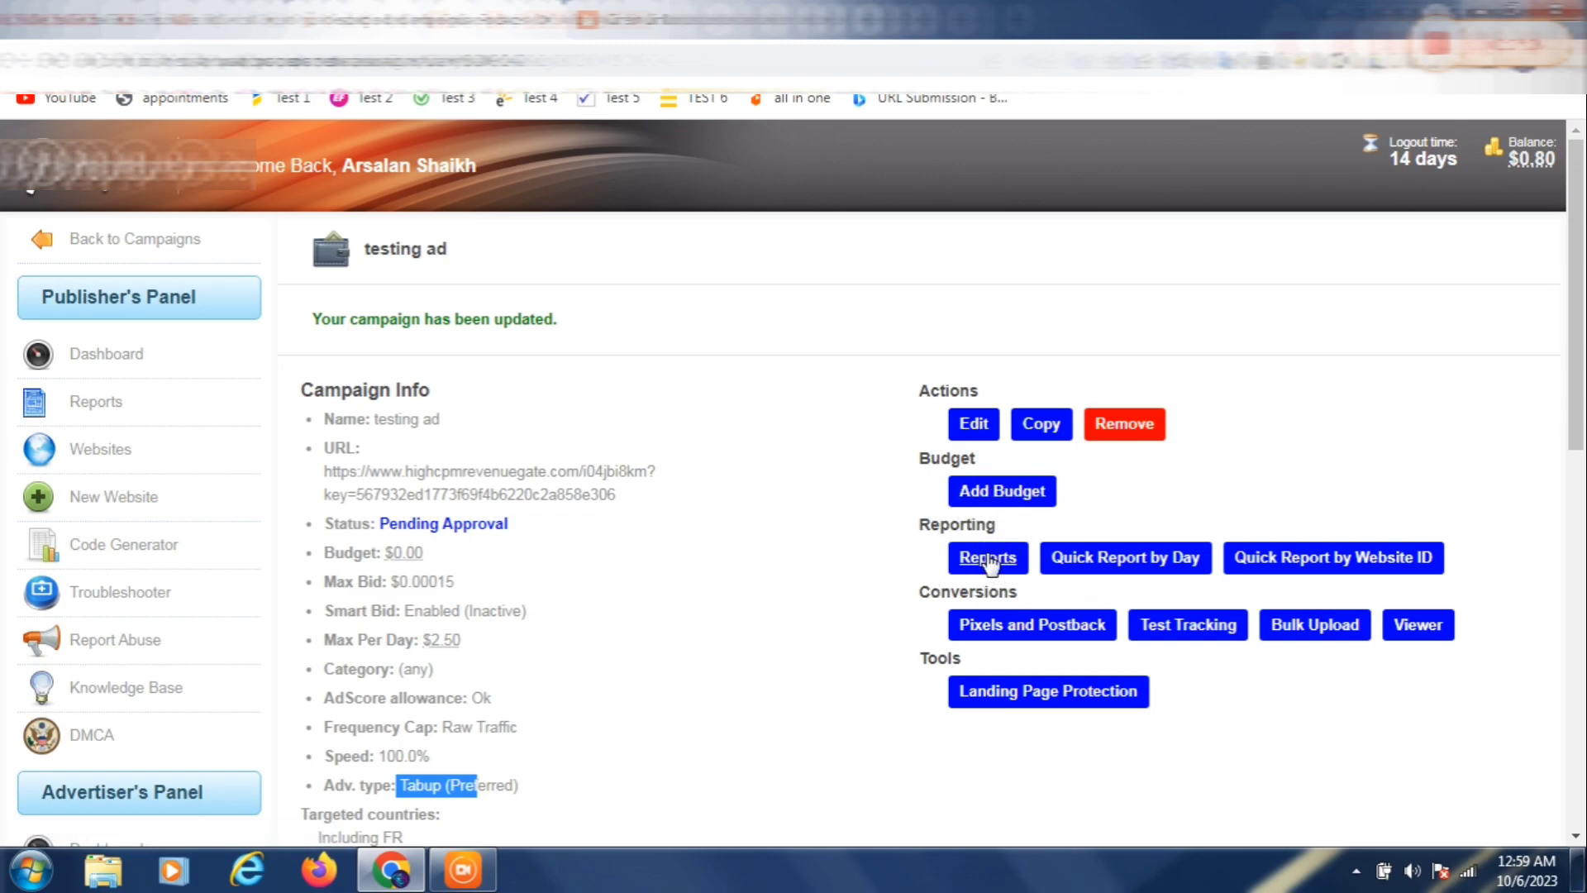
pyautogui.moveTo(378, 524); pyautogui.dragTo(510, 524)
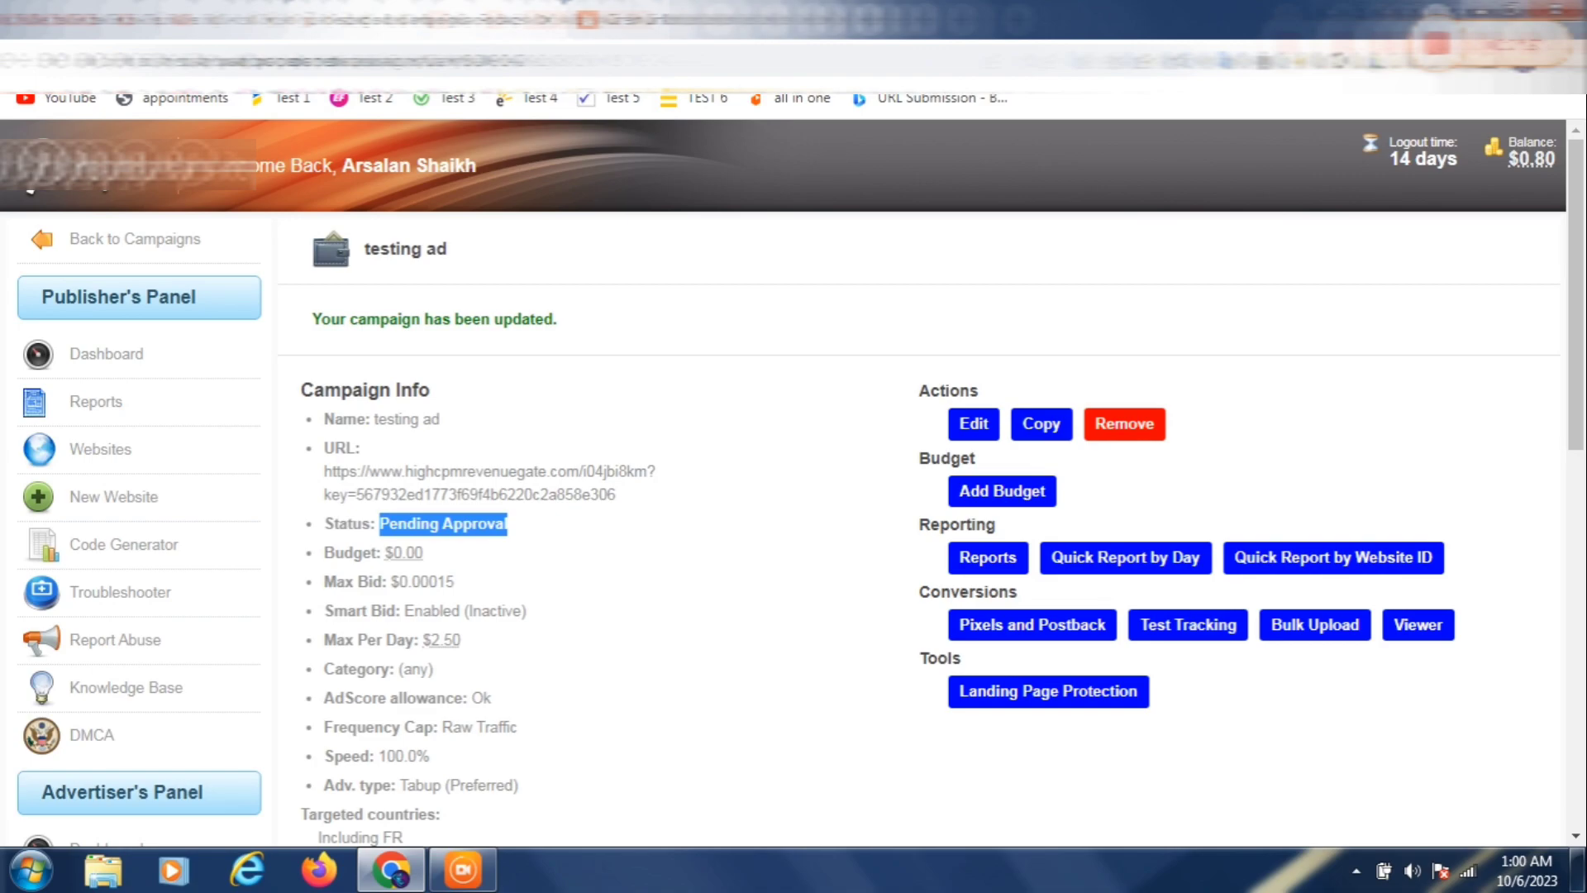
# Switch to the Adsterra Direct Links page and review its usage tips and the list of direct links
pyautogui.click(671, 24)
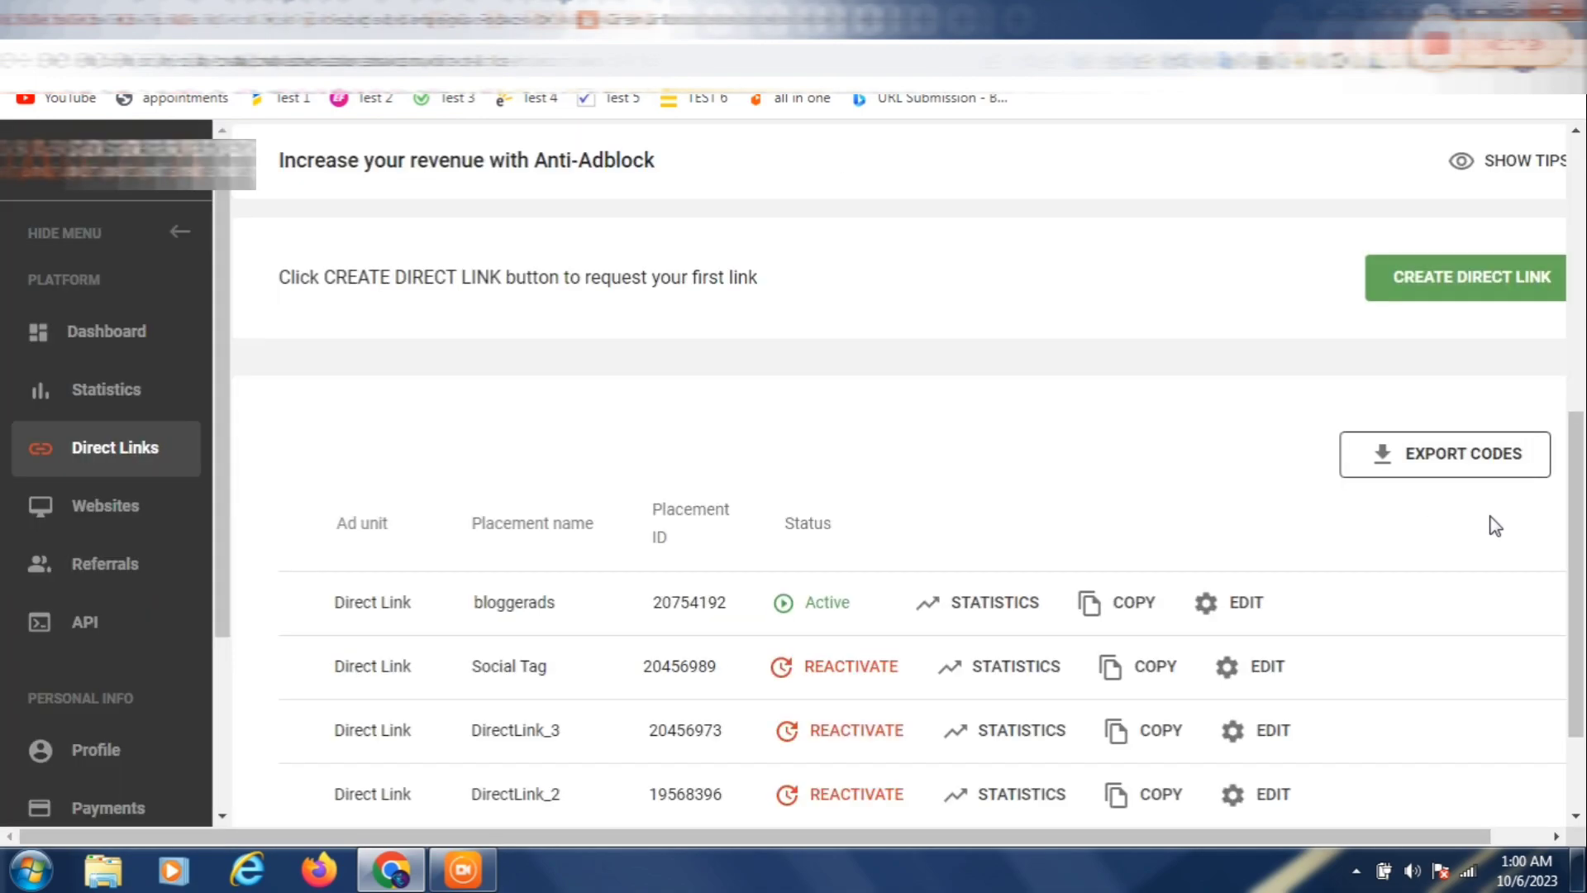
pyautogui.moveTo(1584, 519); pyautogui.dragTo(1585, 518)
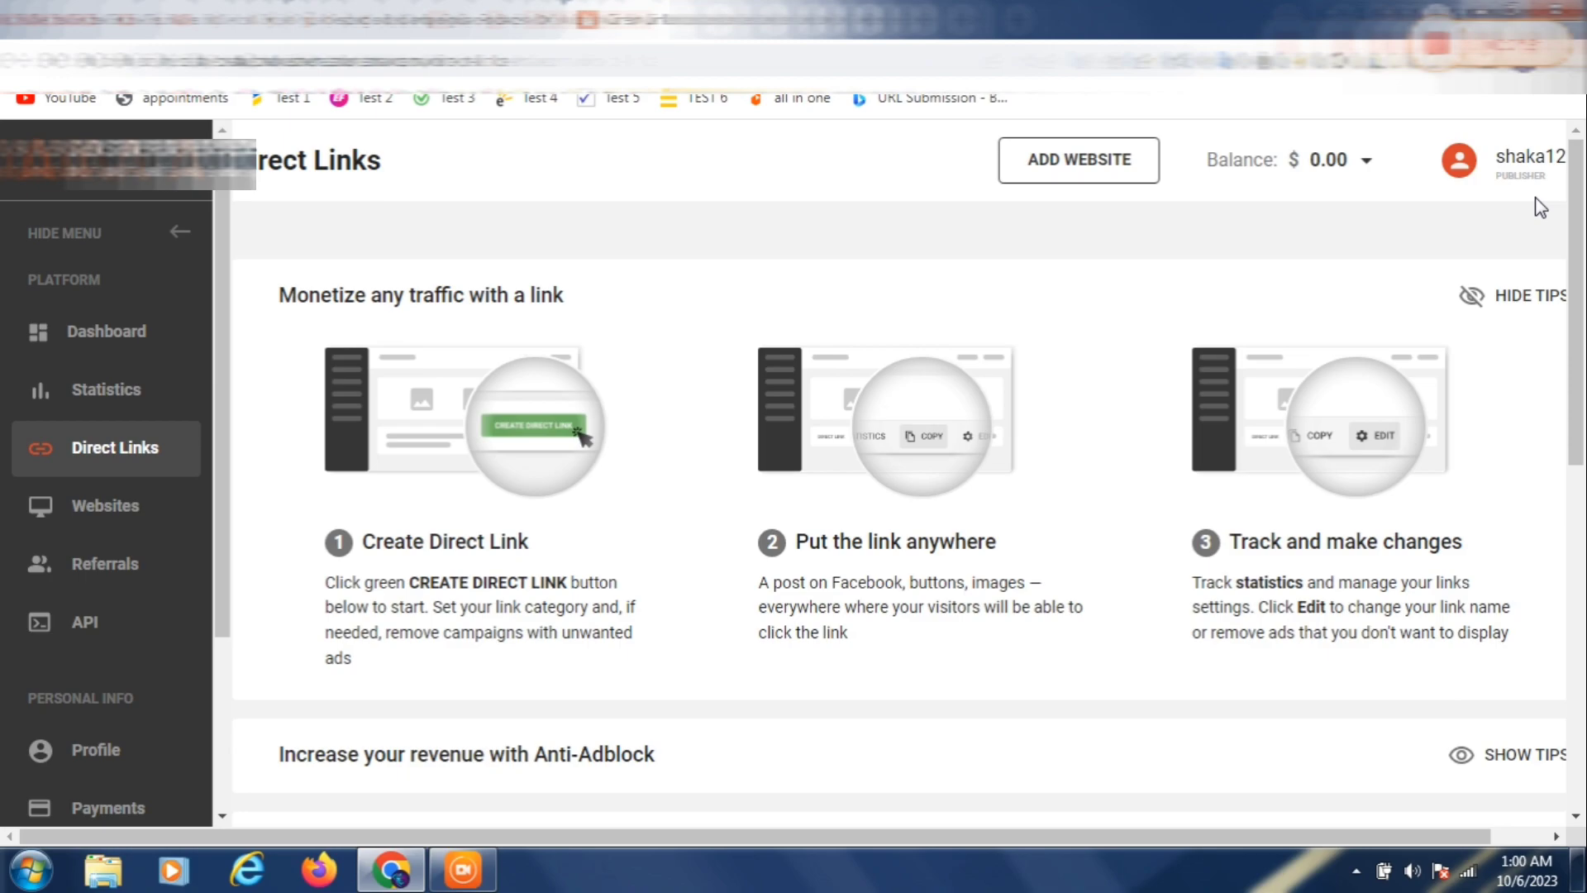
pyautogui.moveTo(1576, 217); pyautogui.dragTo(1585, 558)
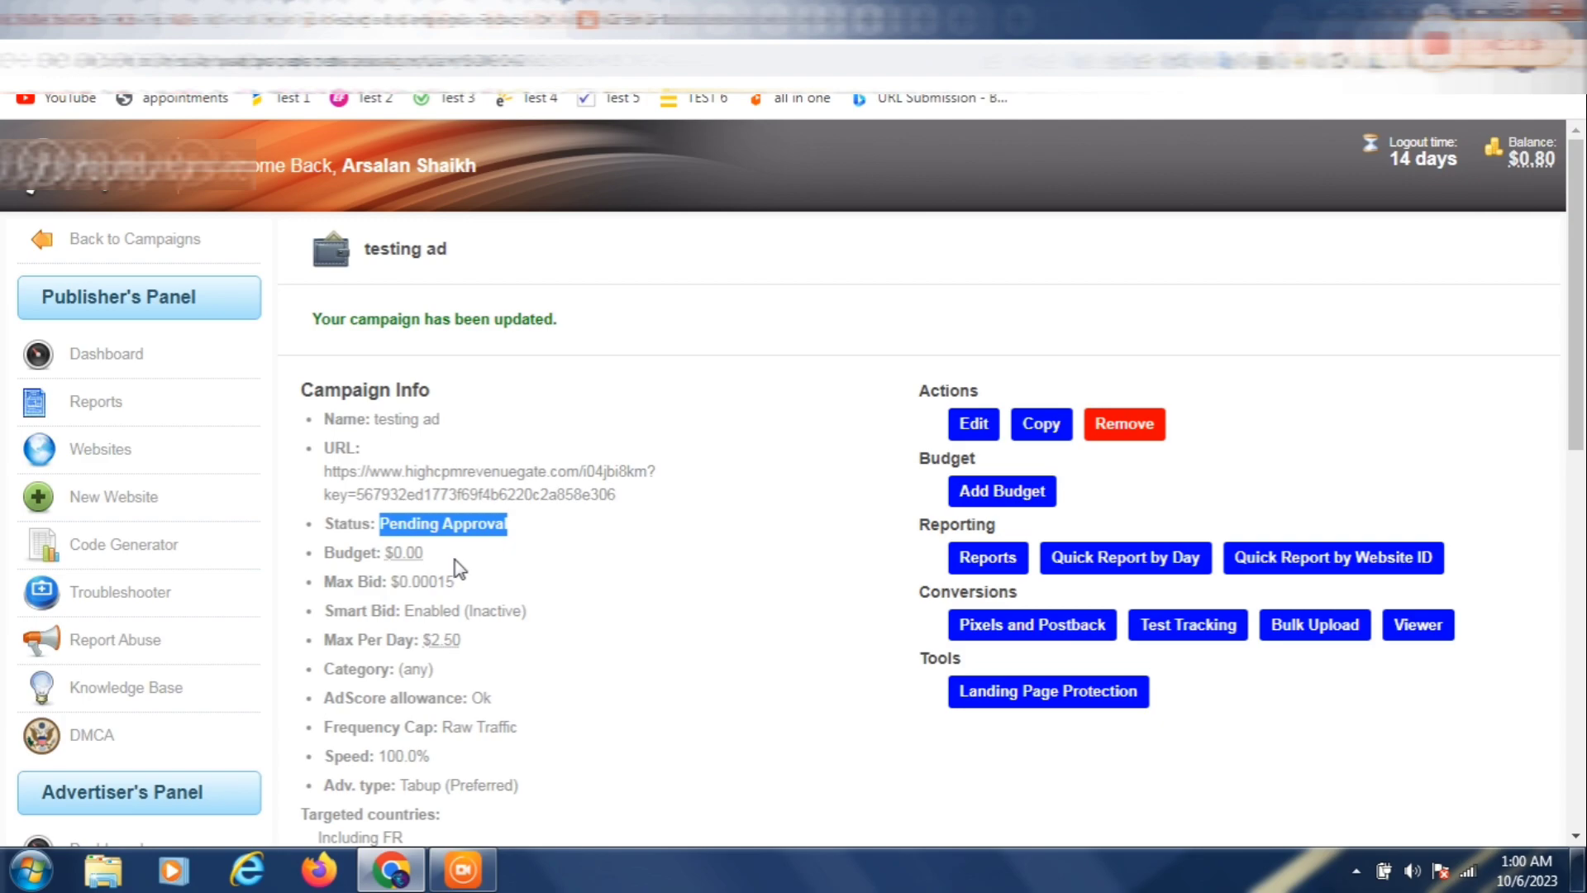
# Edit the bloggerads direct link on Adsterra, toggling the removal of erotic and alert ads off and back on, and save the placement
pyautogui.click(685, 20)
pyautogui.moveTo(691, 104); pyautogui.dragTo(1178, 380)
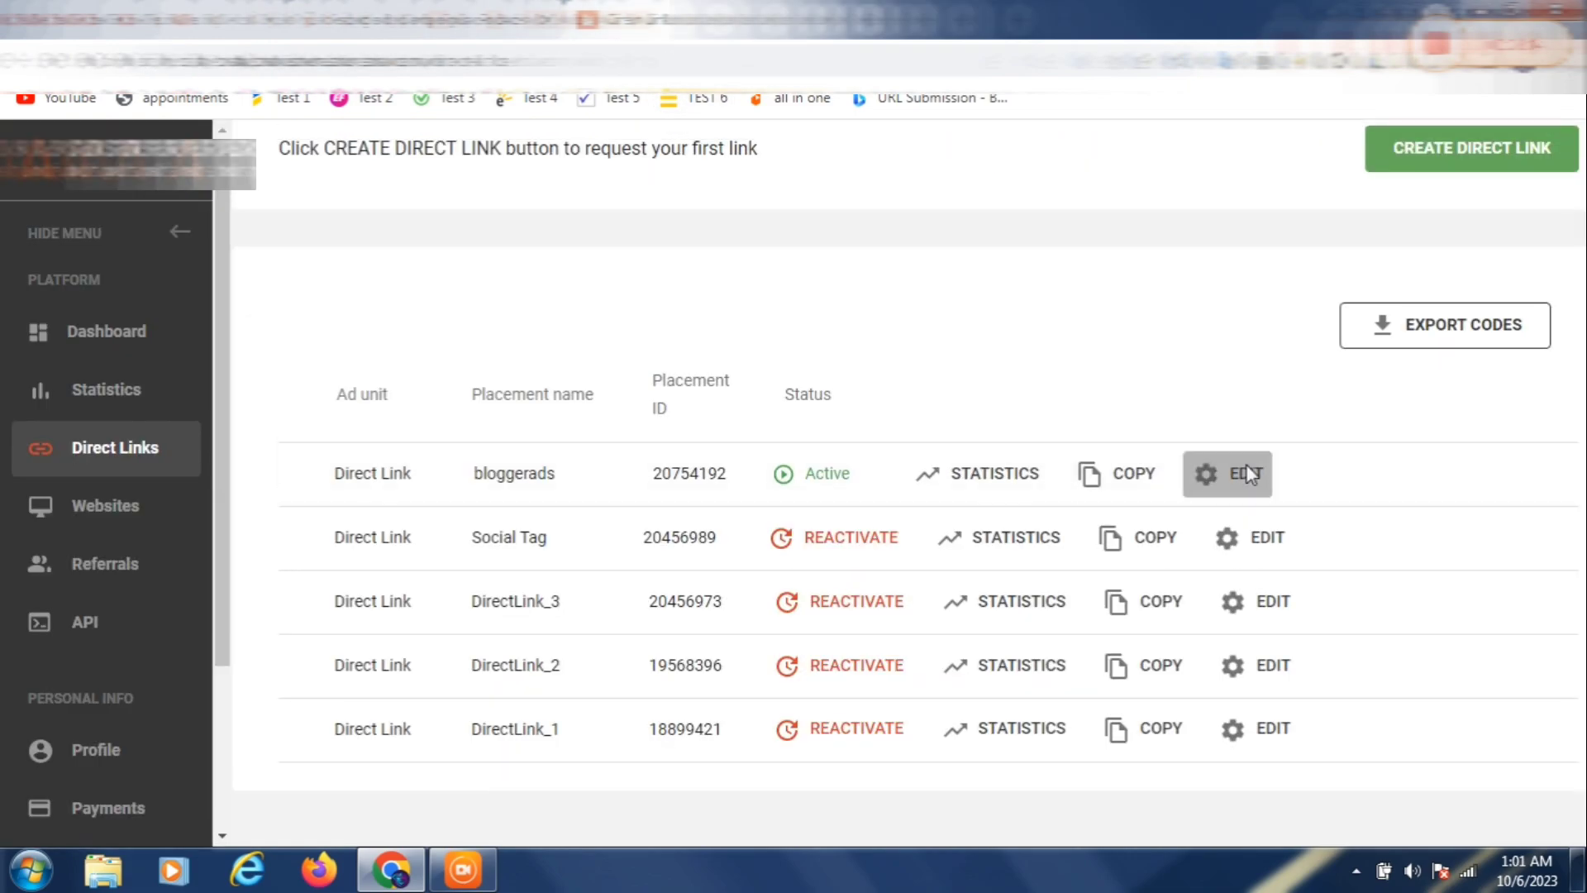
pyautogui.click(1247, 463)
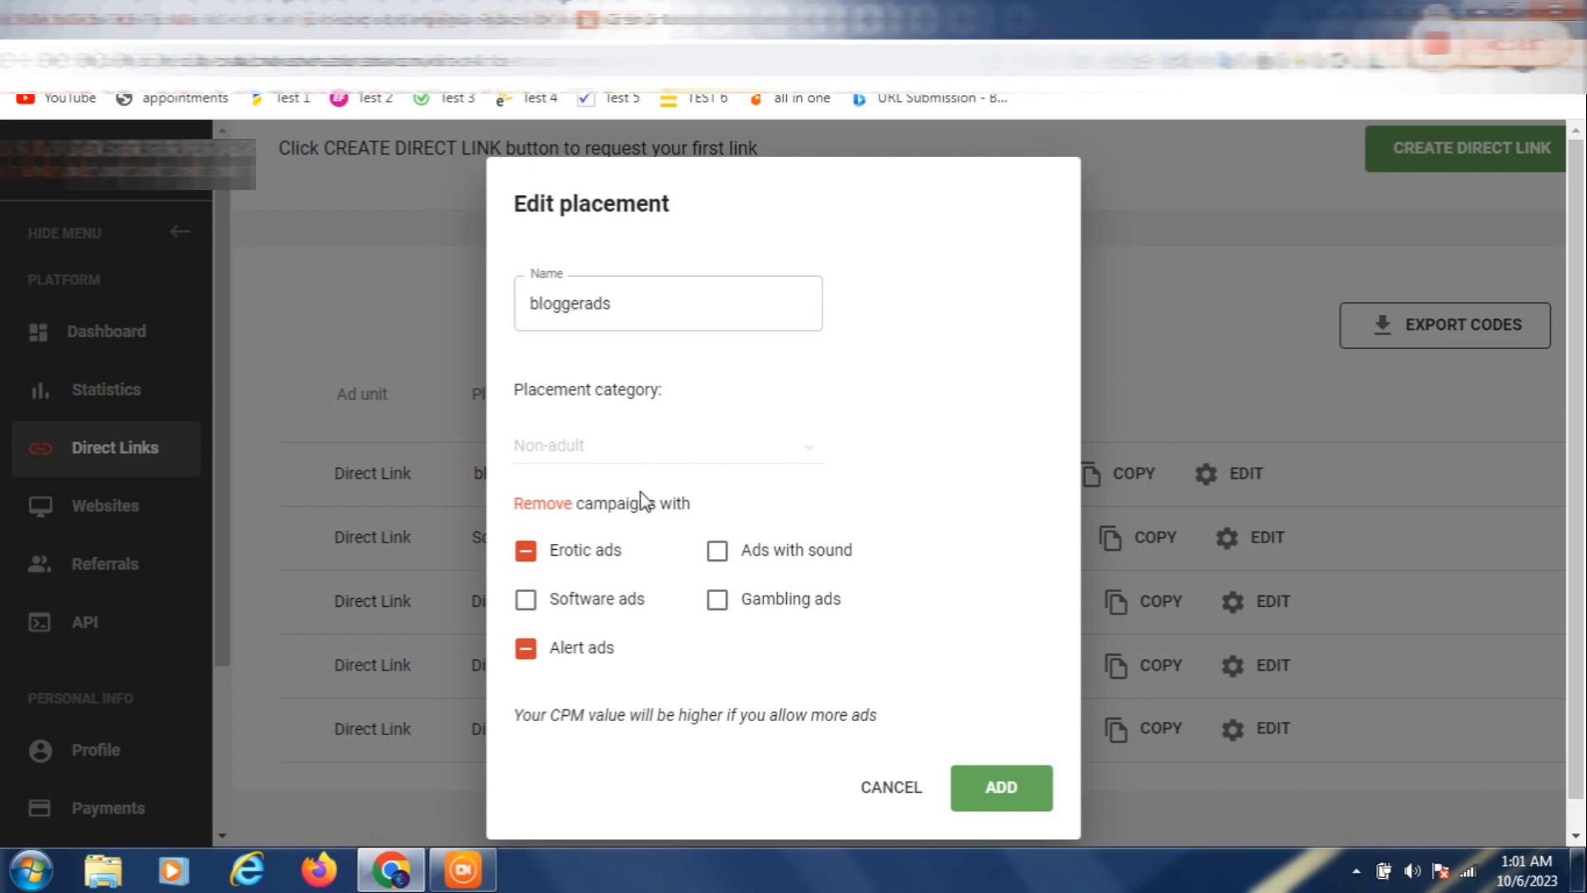
pyautogui.click(524, 560)
pyautogui.click(539, 653)
pyautogui.click(529, 554)
pyautogui.click(526, 648)
pyautogui.click(1007, 795)
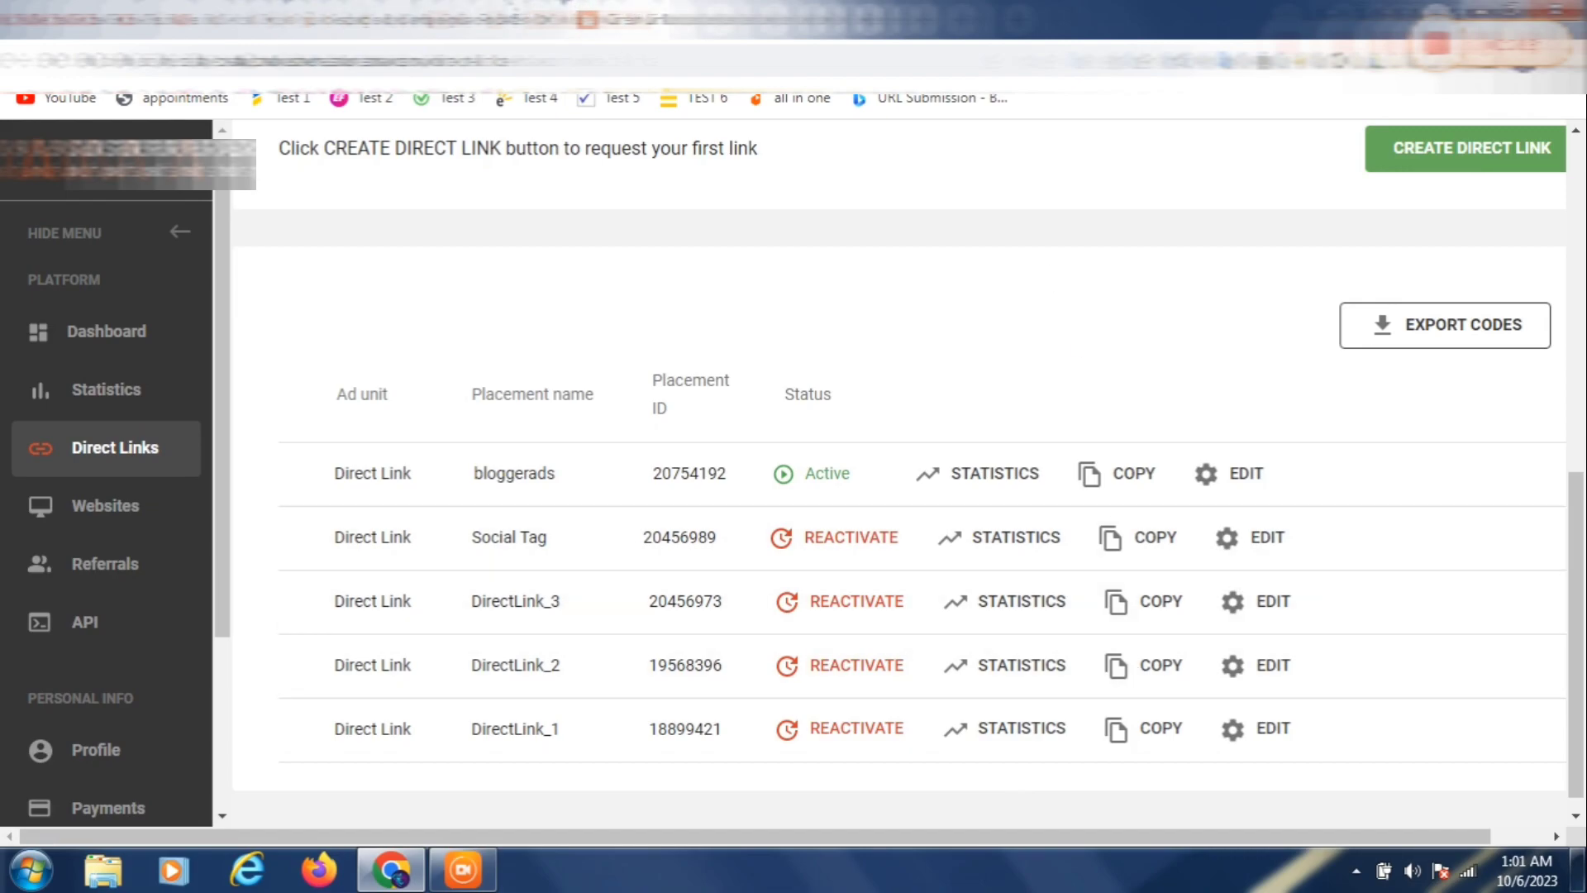
# Switch between the PopAds campaign page and the Adsterra direct links list, ending on the testing ad campaign info
pyautogui.click(514, 14)
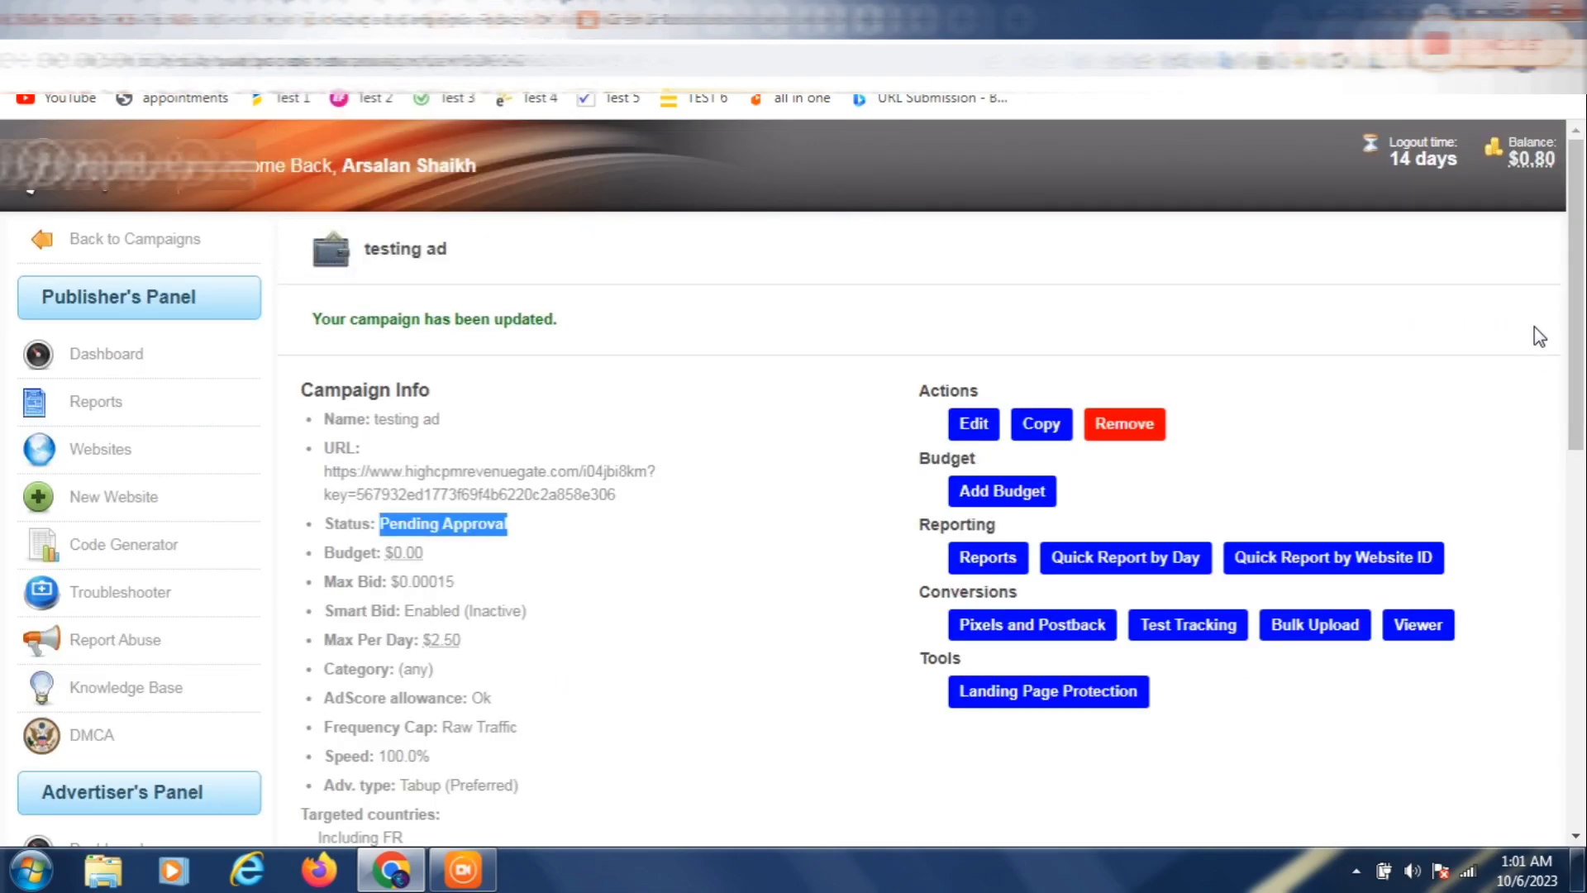
pyautogui.click(626, 9)
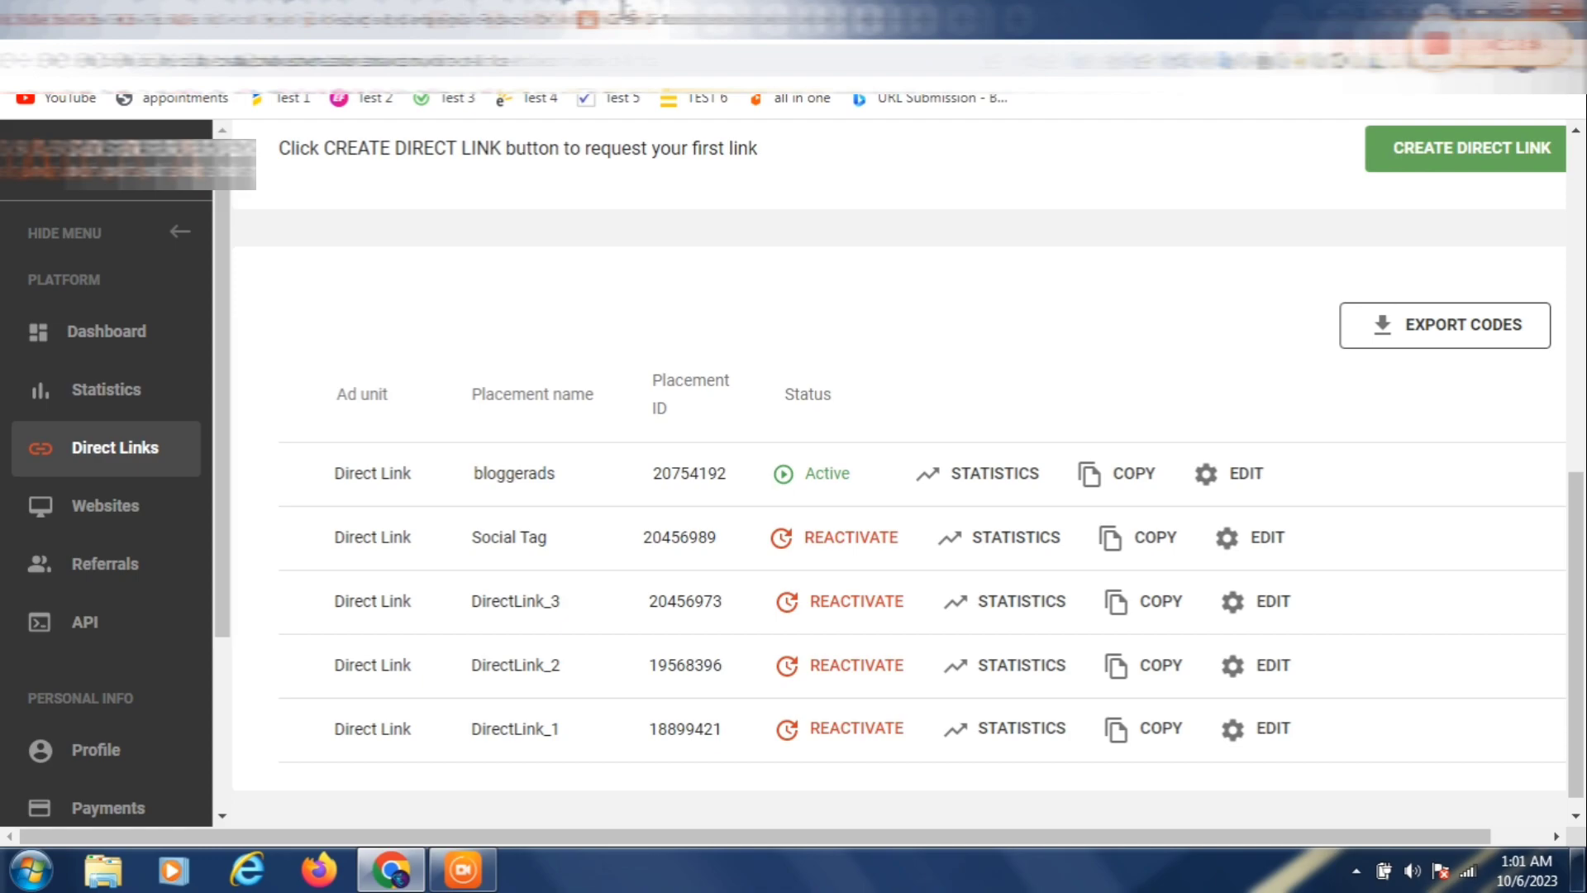
pyautogui.click(625, 13)
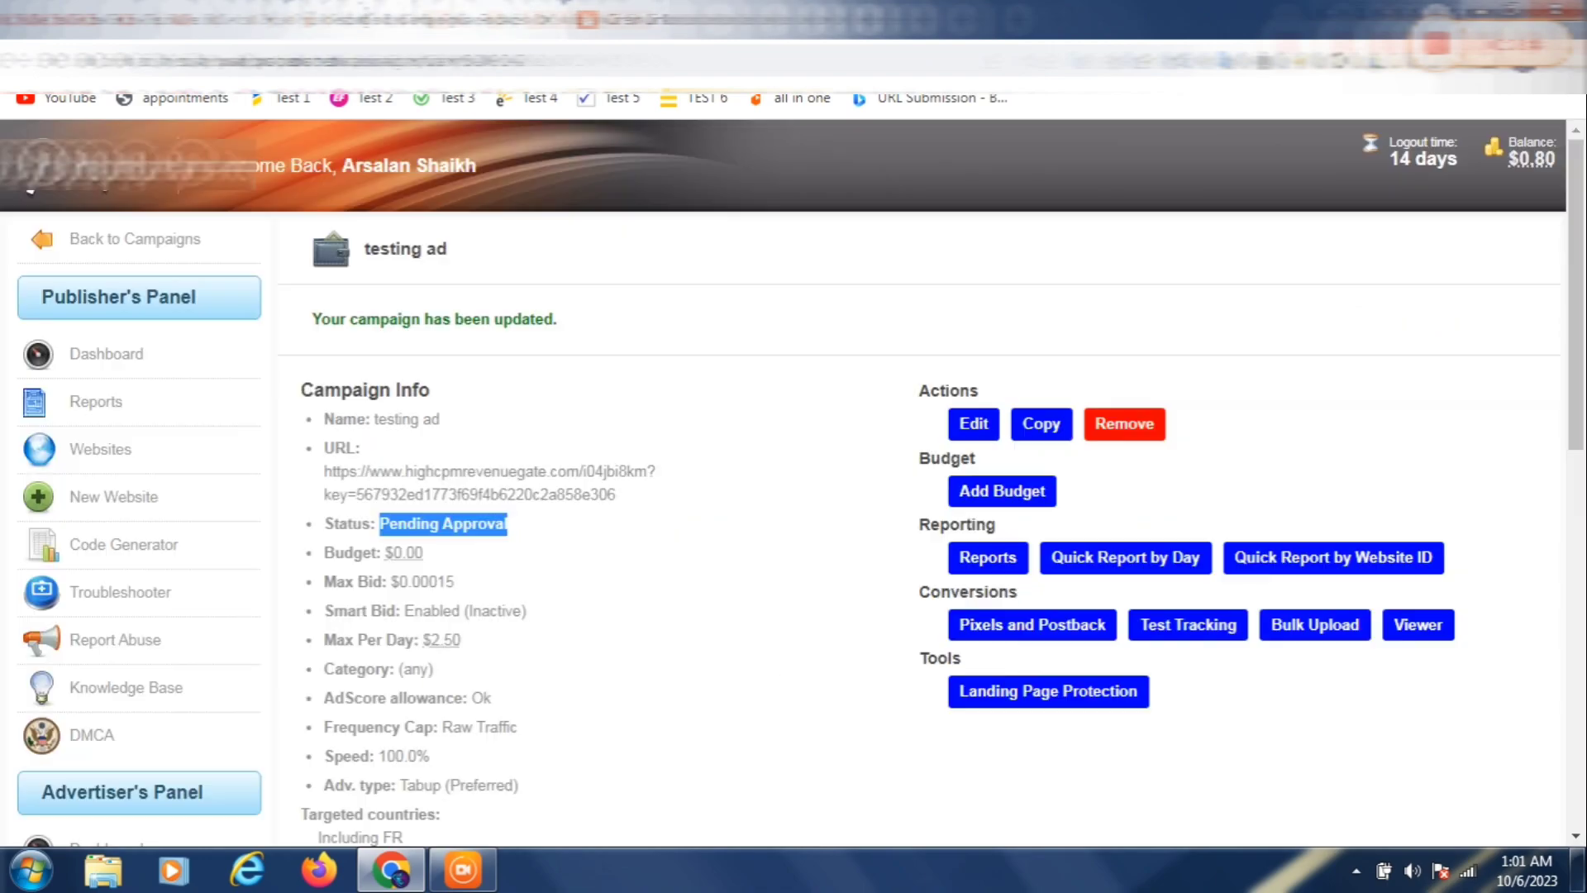